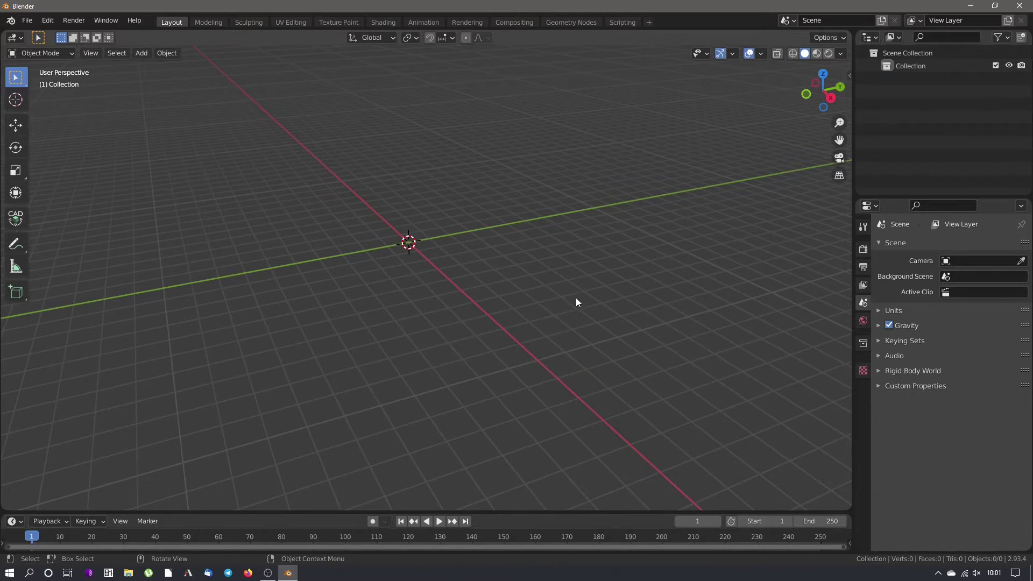
Switch to the top orthographic view and load Piano Terra.tif as a reference image at the world origin
{"action": "key", "text": "KP_7"}
{"action": "scroll", "coordinate": [542, 251], "scroll_direction": "down", "scroll_amount": 4}
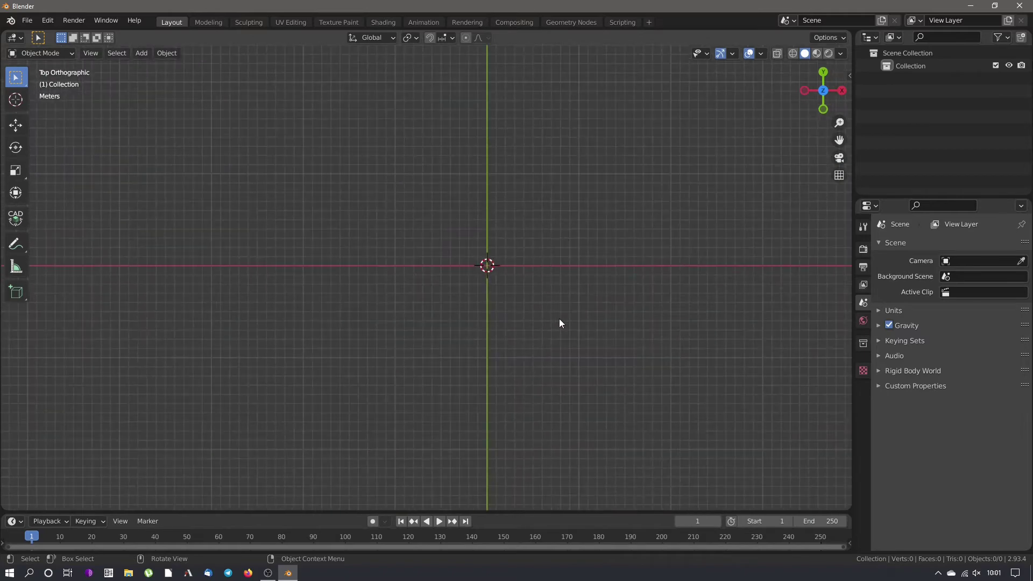
{"action": "middle_click_drag", "start_coordinate": [606, 339], "coordinate": [524, 322], "text": "shift"}
{"action": "scroll", "coordinate": [518, 288], "scroll_direction": "down", "scroll_amount": 4}
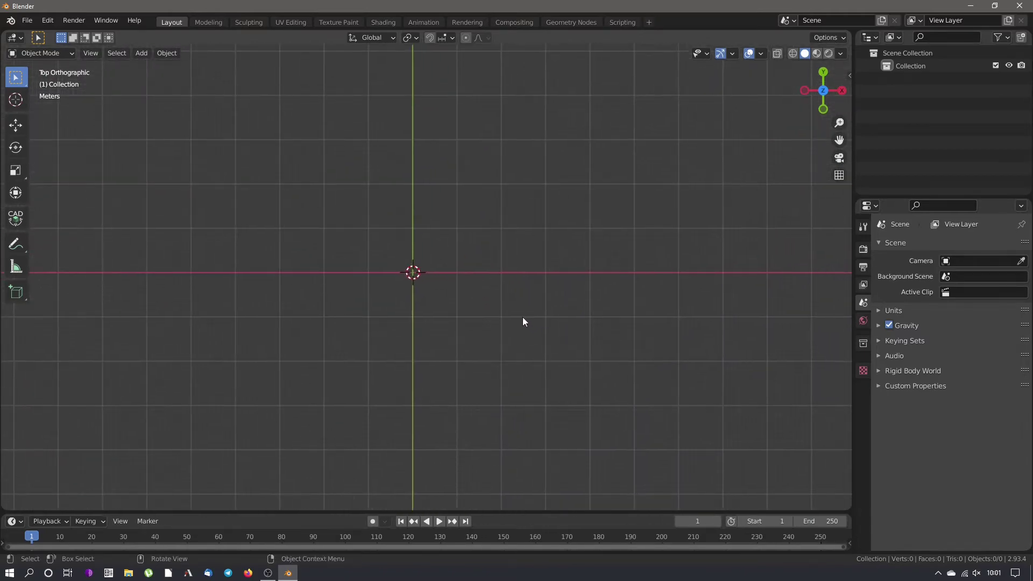
{"action": "left_click", "coordinate": [140, 53]}
{"action": "mouse_move", "coordinate": [179, 207]}
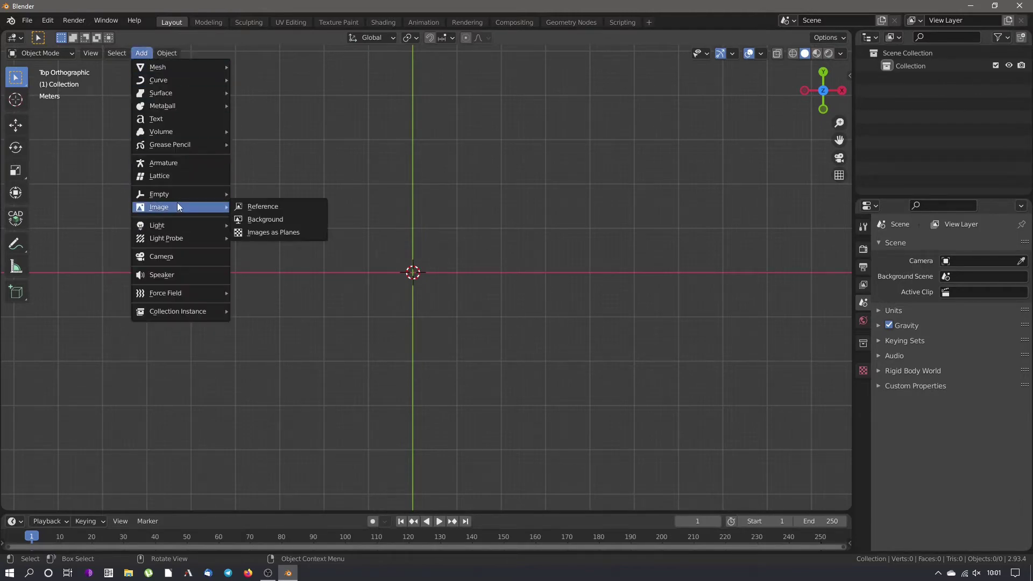
{"action": "left_click", "coordinate": [260, 207]}
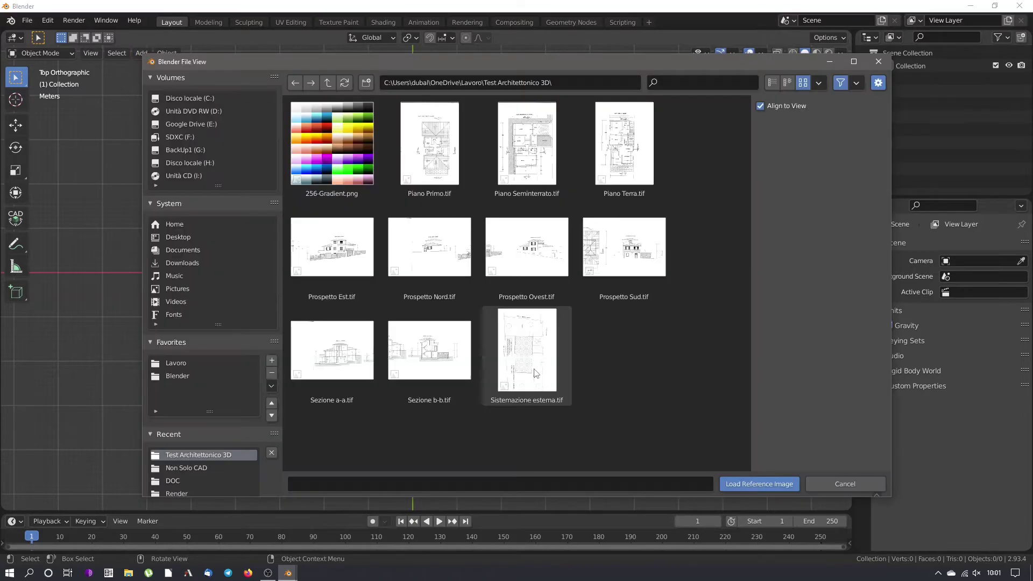
{"action": "left_click", "coordinate": [624, 166]}
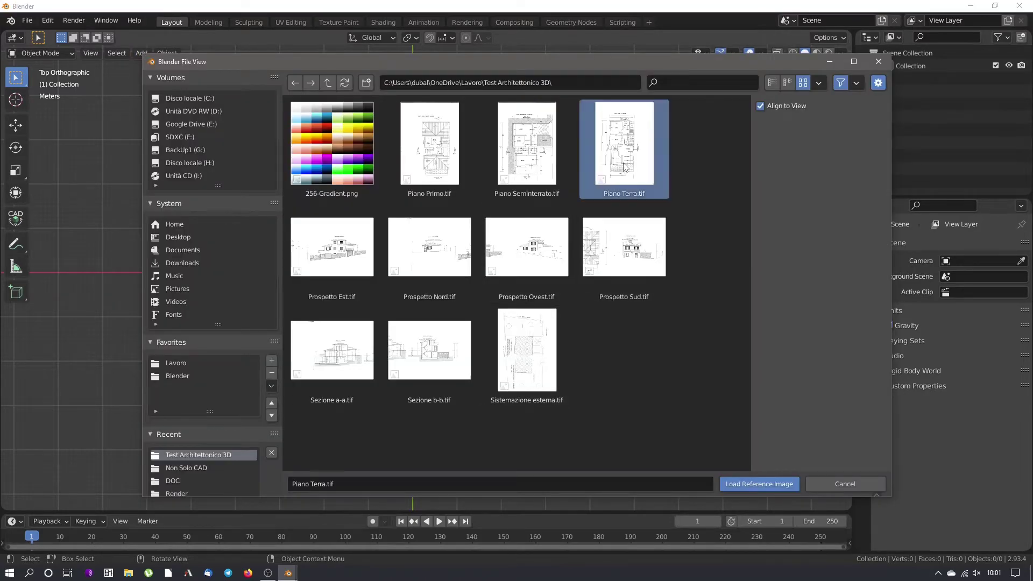
{"action": "left_click", "coordinate": [764, 483]}
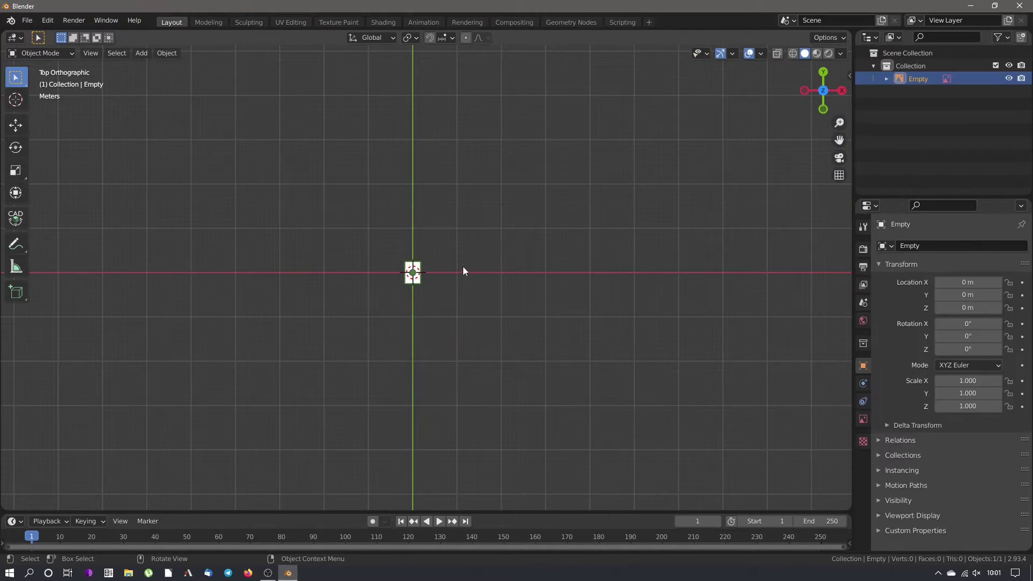
{"action": "scroll", "coordinate": [411, 274], "scroll_direction": "up", "scroll_amount": 10}
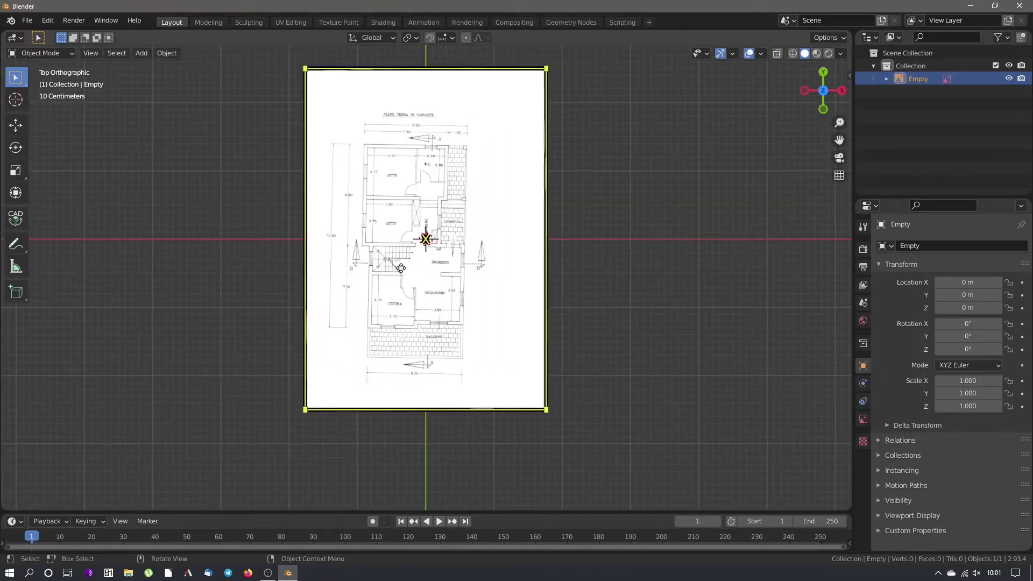
Enable opacity for the floor plan reference image and set it to 0.2
{"action": "left_click", "coordinate": [401, 268]}
{"action": "scroll", "coordinate": [409, 286], "scroll_direction": "up", "scroll_amount": 2}
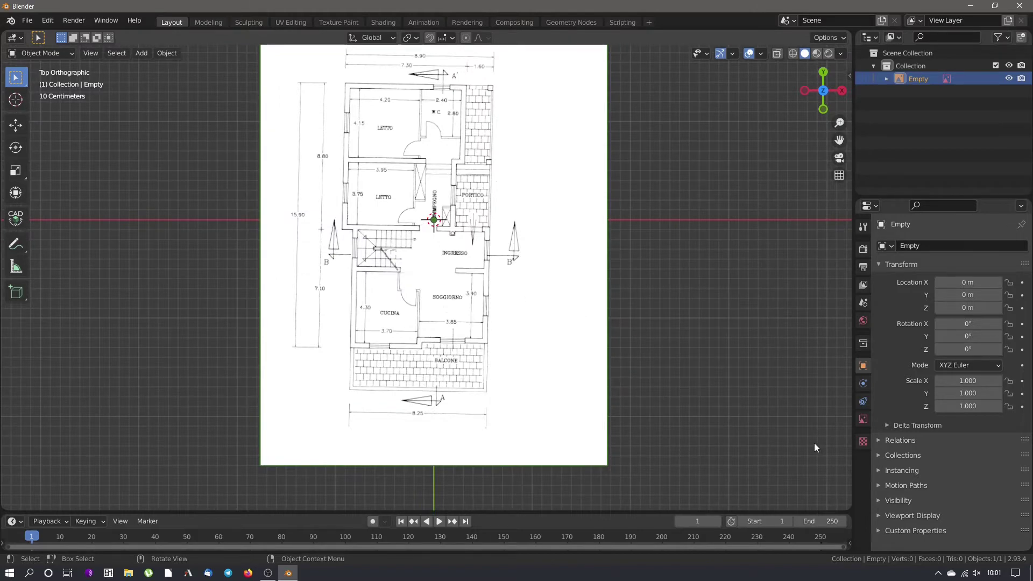
{"action": "left_click", "coordinate": [863, 422]}
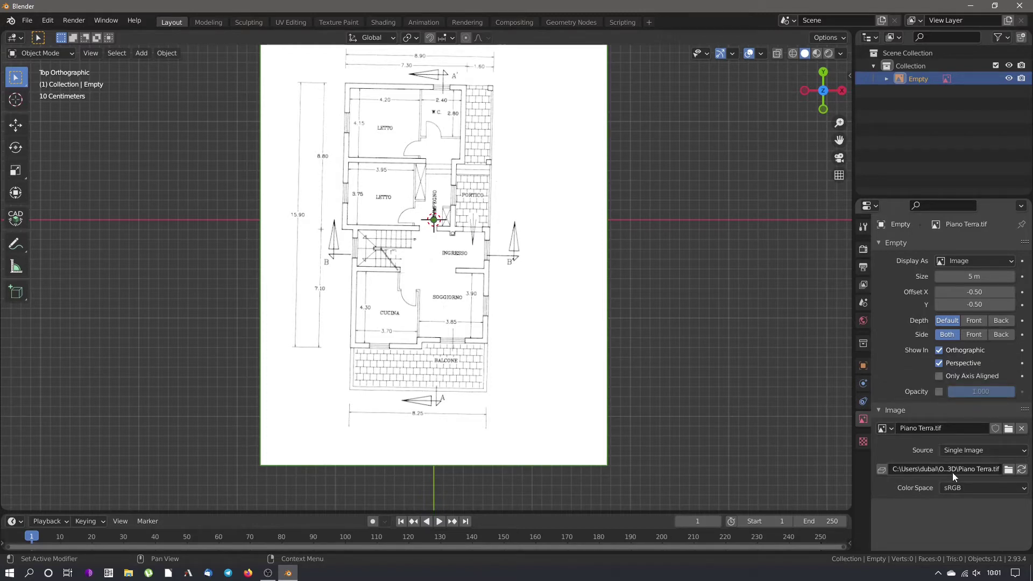
{"action": "left_click", "coordinate": [940, 391]}
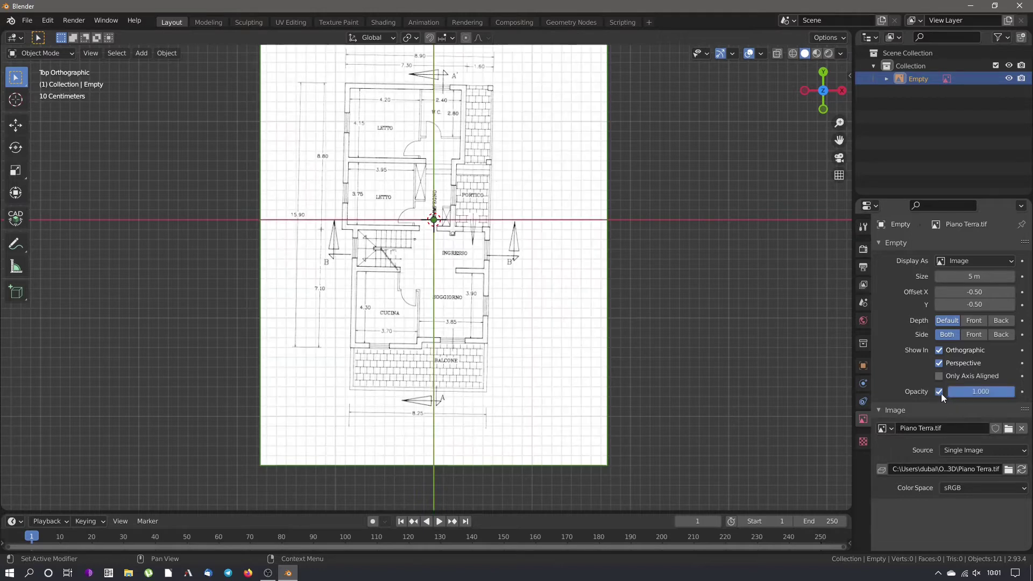
{"action": "left_click", "coordinate": [979, 392]}
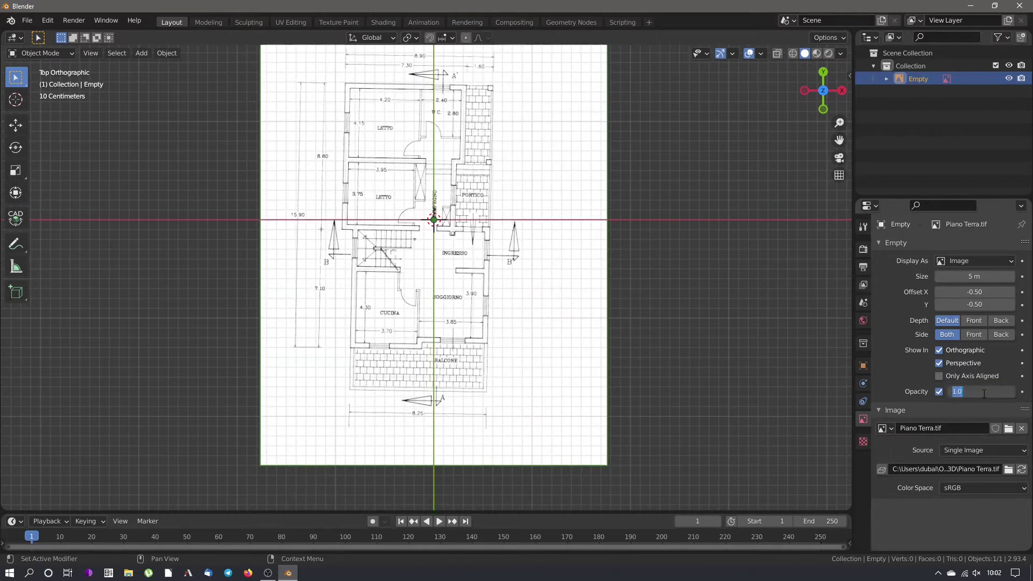
{"action": "type", "text": "0.2"}
{"action": "key", "text": "Return"}
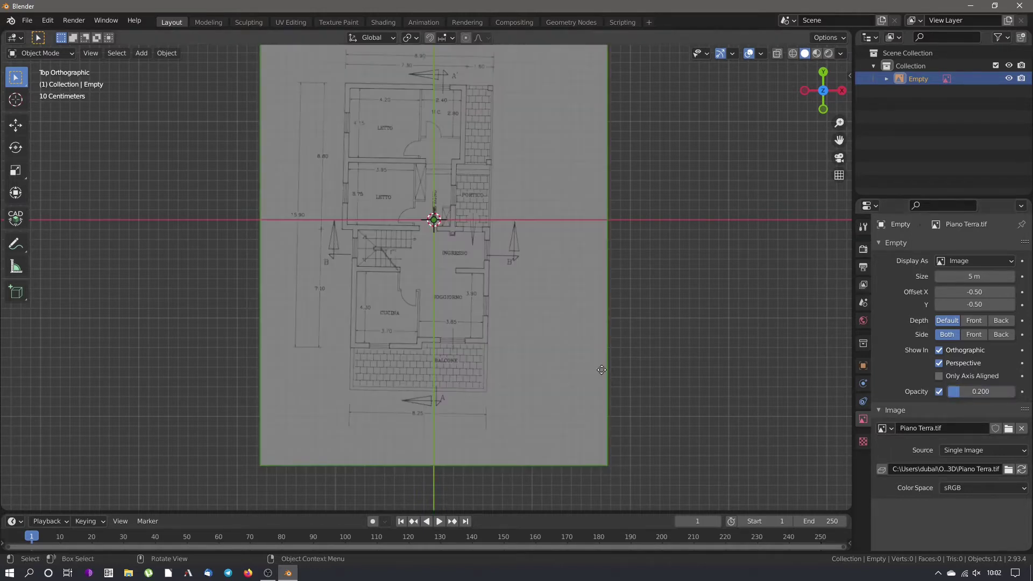
Move the floor plan image with the CAD transform tool so the building's upper-left outer wall corner sits on the world origin
{"action": "scroll", "coordinate": [489, 327], "scroll_direction": "down", "scroll_amount": 2}
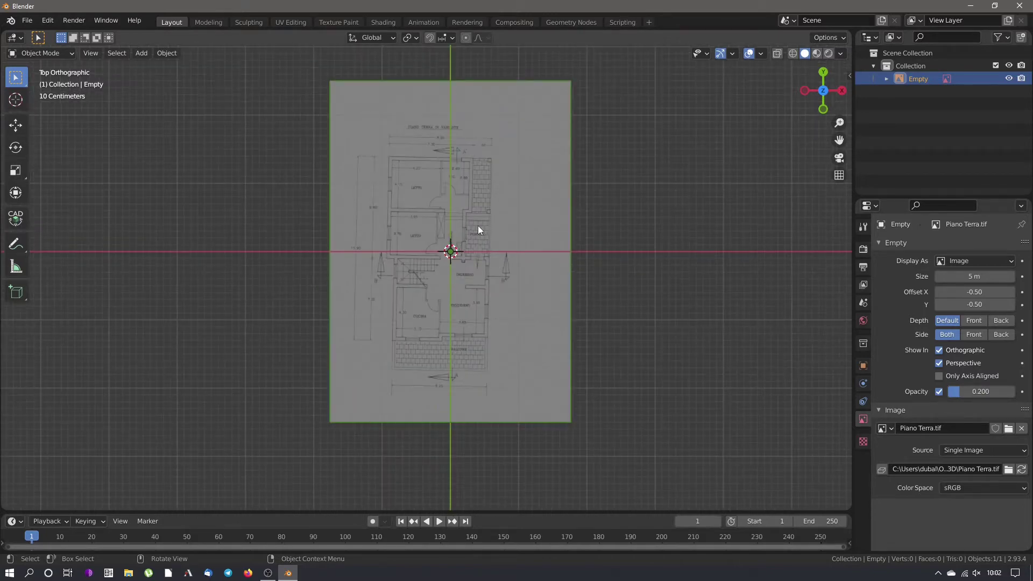
{"action": "scroll", "coordinate": [390, 201], "scroll_direction": "up", "scroll_amount": 2}
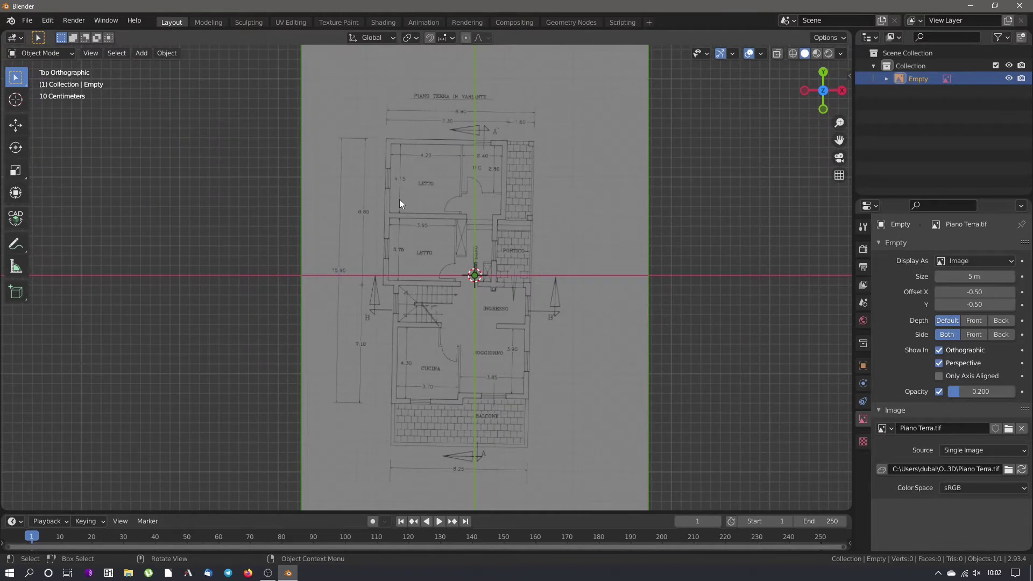
{"action": "left_click", "coordinate": [16, 218]}
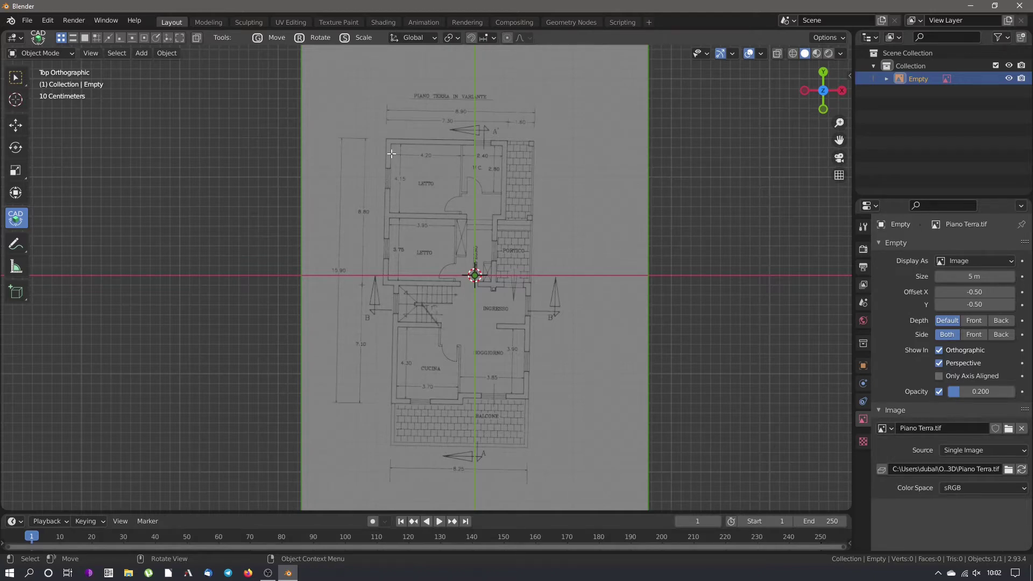
{"action": "scroll", "coordinate": [391, 153], "scroll_direction": "up", "scroll_amount": 8}
{"action": "scroll", "coordinate": [380, 116], "scroll_direction": "up", "scroll_amount": 6}
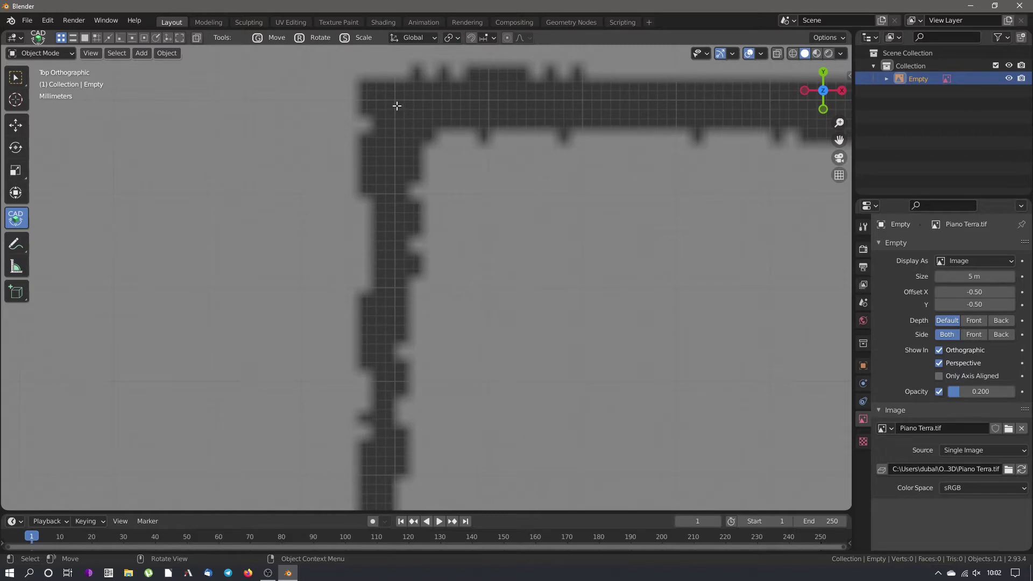
{"action": "left_click", "coordinate": [396, 105]}
{"action": "scroll", "coordinate": [376, 135], "scroll_direction": "down", "scroll_amount": 6}
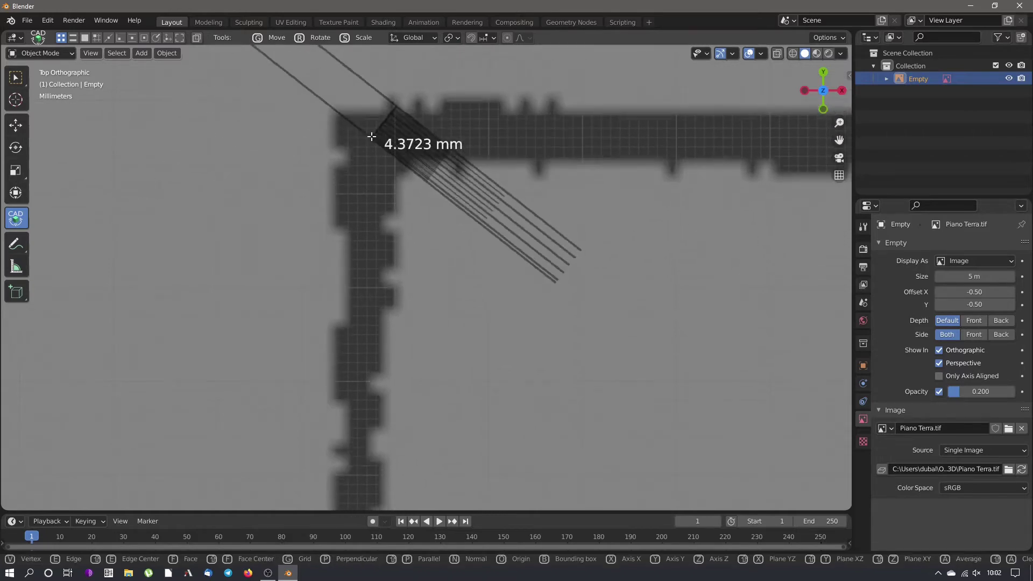
{"action": "scroll", "coordinate": [484, 295], "scroll_direction": "down", "scroll_amount": 7}
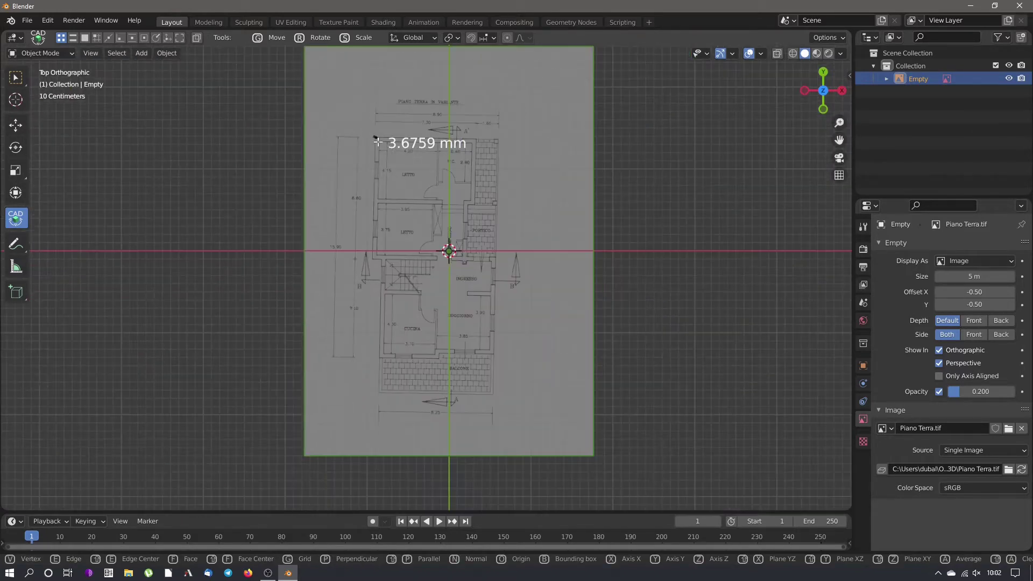
{"action": "scroll", "coordinate": [445, 253], "scroll_direction": "up", "scroll_amount": 4}
{"action": "scroll", "coordinate": [451, 251], "scroll_direction": "up", "scroll_amount": 5}
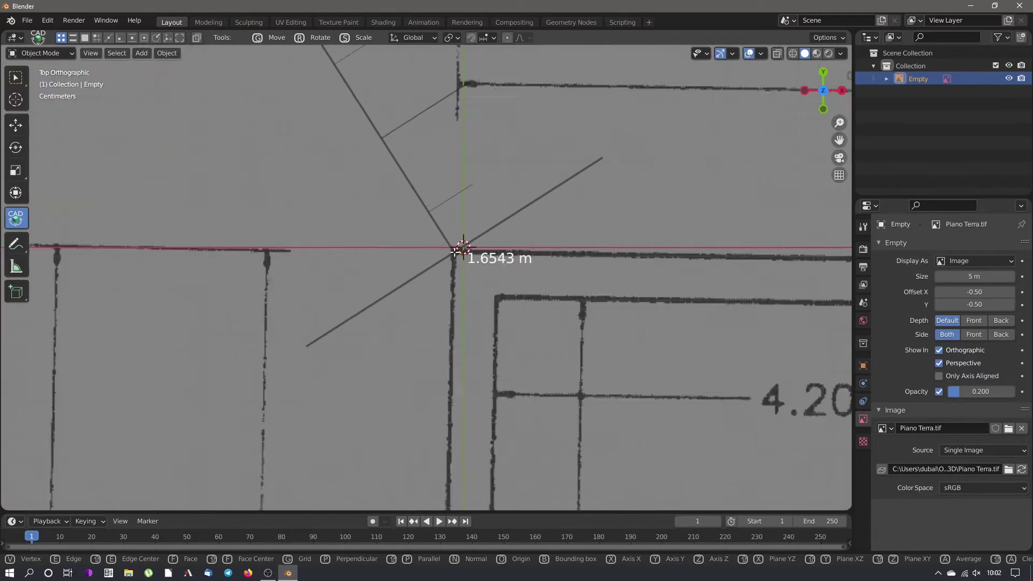
{"action": "scroll", "coordinate": [464, 247], "scroll_direction": "up", "scroll_amount": 6}
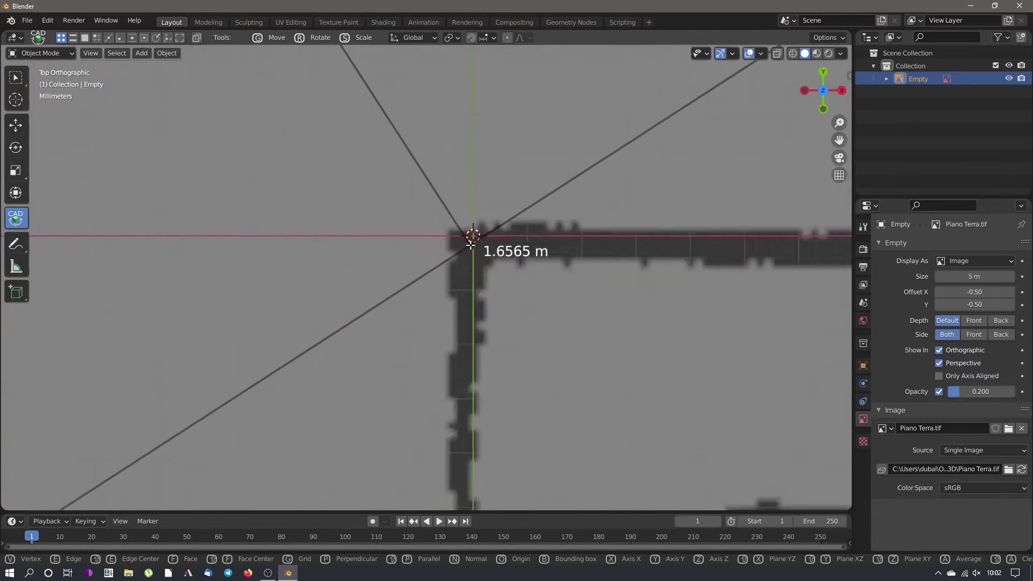
{"action": "scroll", "coordinate": [473, 240], "scroll_direction": "up", "scroll_amount": 6}
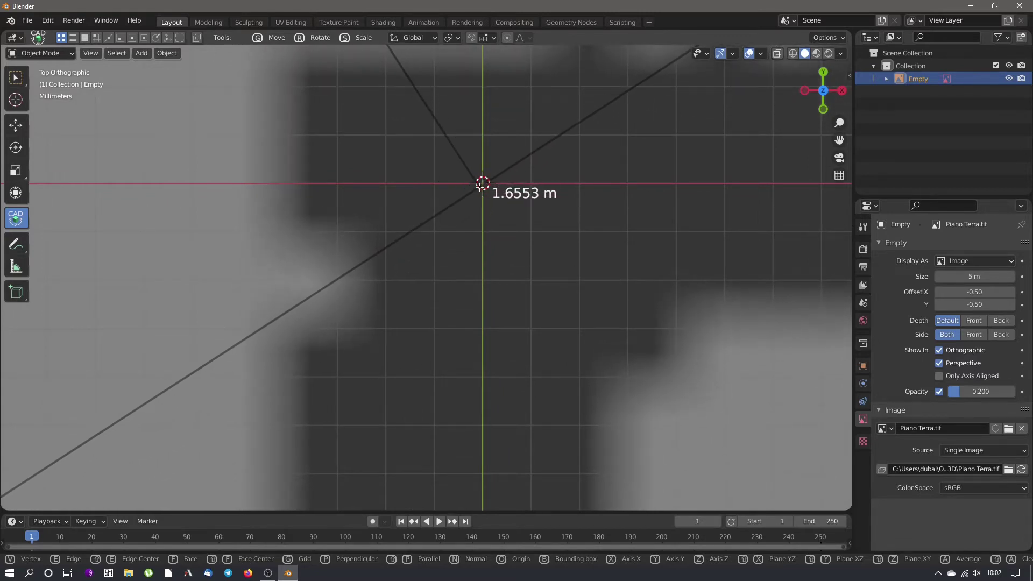
{"action": "key", "text": "Escape"}
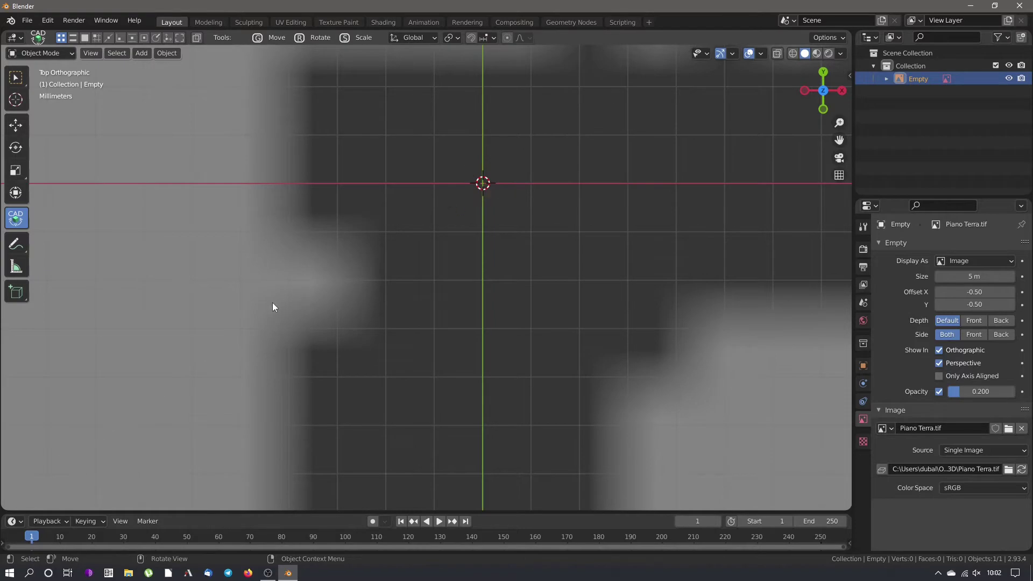
Check how the plan's left and upper outer walls line up with the Y and X axes
{"action": "scroll", "coordinate": [286, 269], "scroll_direction": "down", "scroll_amount": 5}
{"action": "scroll", "coordinate": [286, 269], "scroll_direction": "down", "scroll_amount": 3}
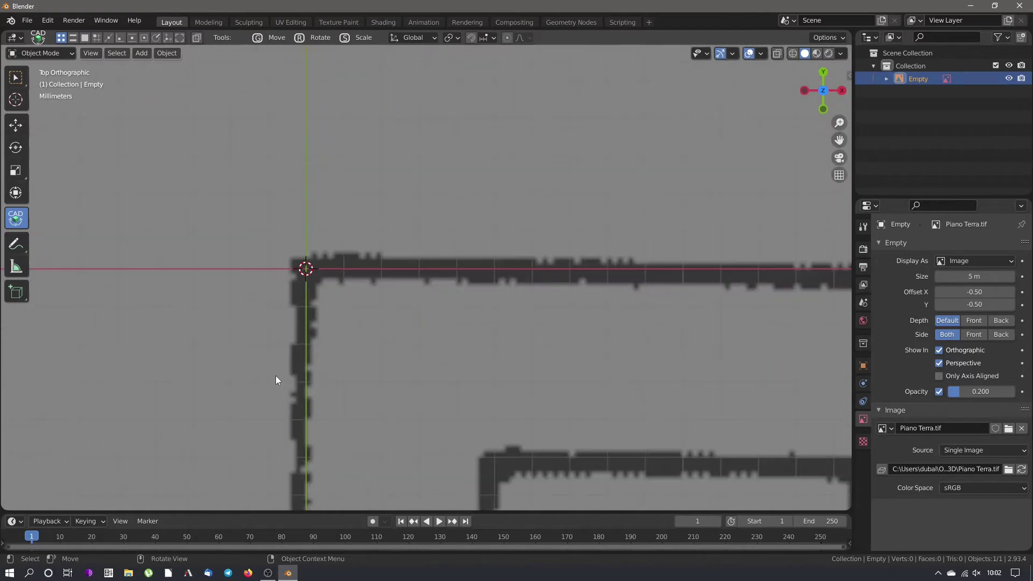
{"action": "scroll", "coordinate": [353, 284], "scroll_direction": "down", "scroll_amount": 6}
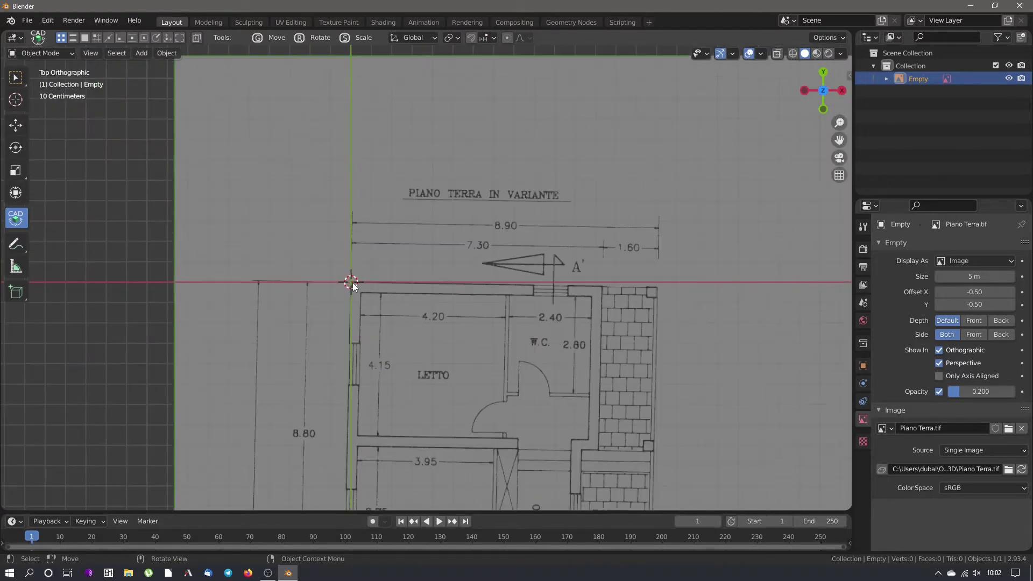
{"action": "scroll", "coordinate": [353, 284], "scroll_direction": "down", "scroll_amount": 2}
{"action": "scroll", "coordinate": [349, 461], "scroll_direction": "up", "scroll_amount": 8}
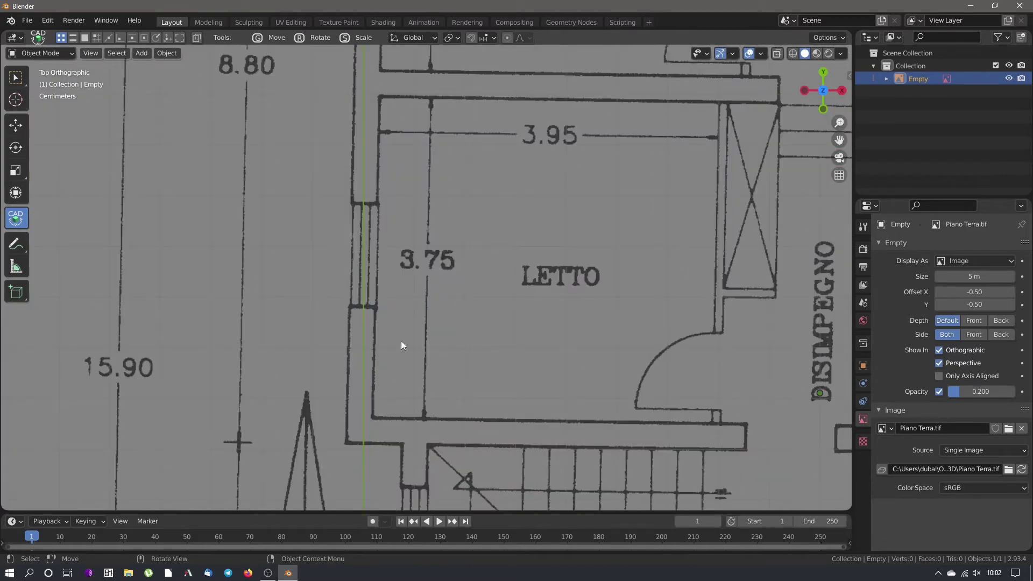
{"action": "scroll", "coordinate": [403, 317], "scroll_direction": "down", "scroll_amount": 4}
{"action": "scroll", "coordinate": [565, 174], "scroll_direction": "up", "scroll_amount": 5}
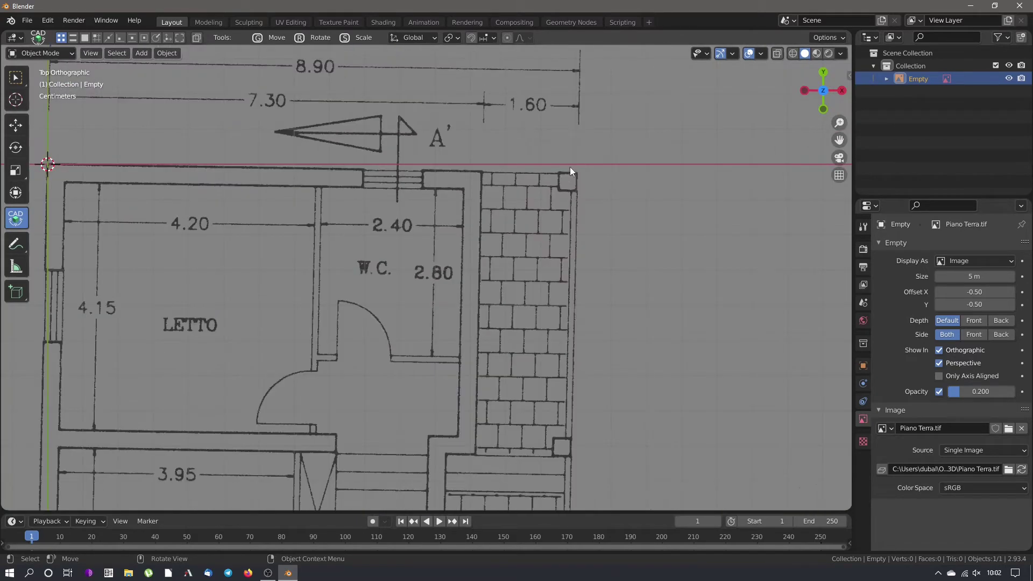
{"action": "scroll", "coordinate": [445, 198], "scroll_direction": "down", "scroll_amount": 5}
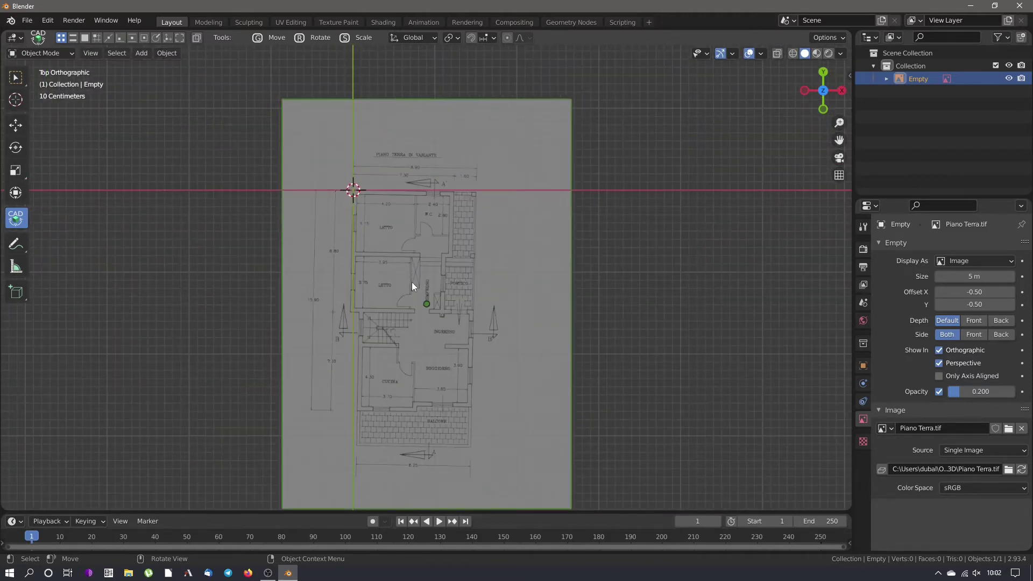
{"action": "middle_click_drag", "start_coordinate": [403, 315], "coordinate": [431, 283], "text": "shift"}
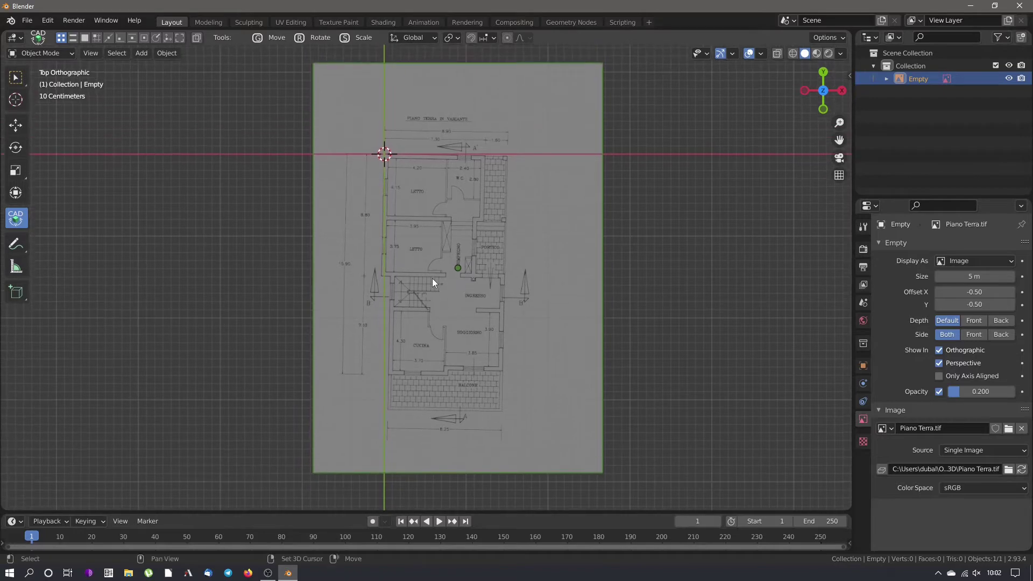
Deselect the floor plan image and add a single-vertex mesh at the 3D cursor on the building's corner
{"action": "left_click", "coordinate": [257, 231]}
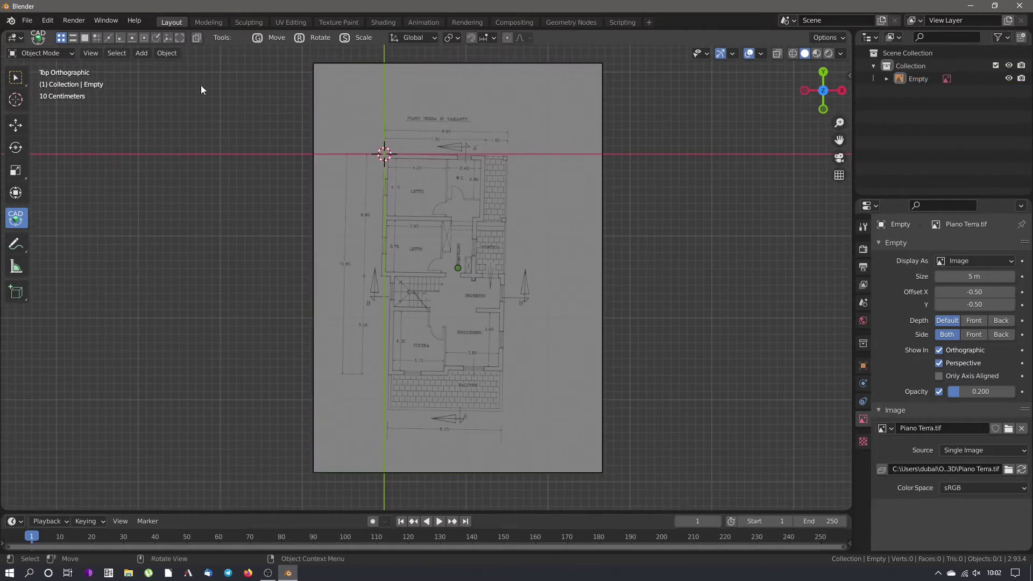
{"action": "left_click", "coordinate": [138, 53]}
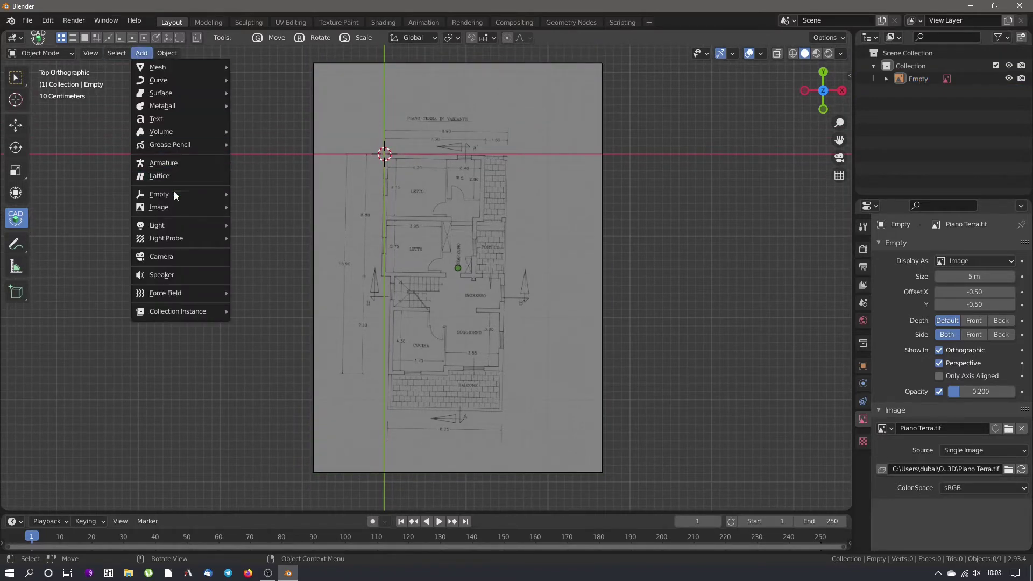
{"action": "mouse_move", "coordinate": [180, 209]}
{"action": "mouse_move", "coordinate": [186, 68]}
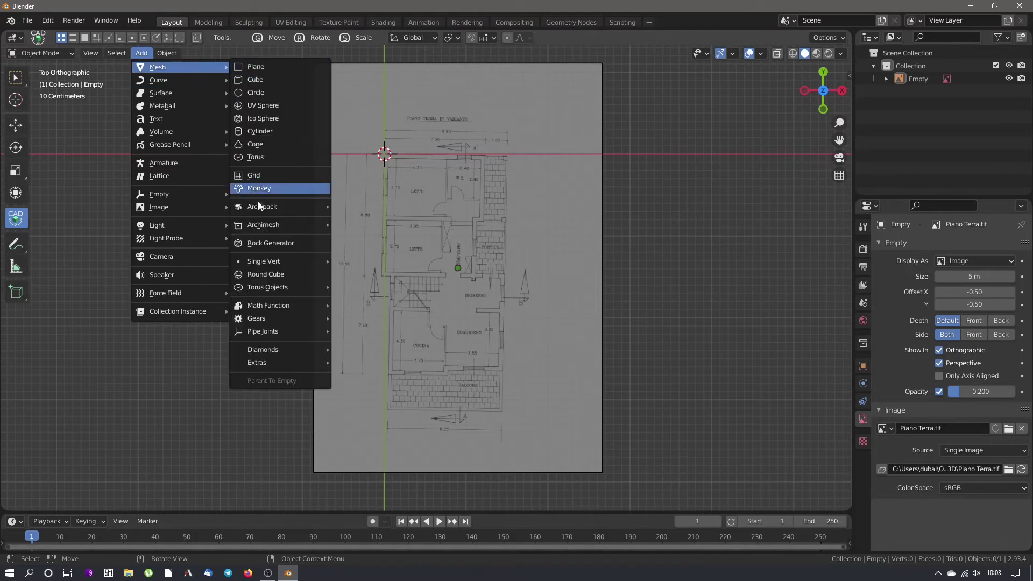
{"action": "mouse_move", "coordinate": [280, 262]}
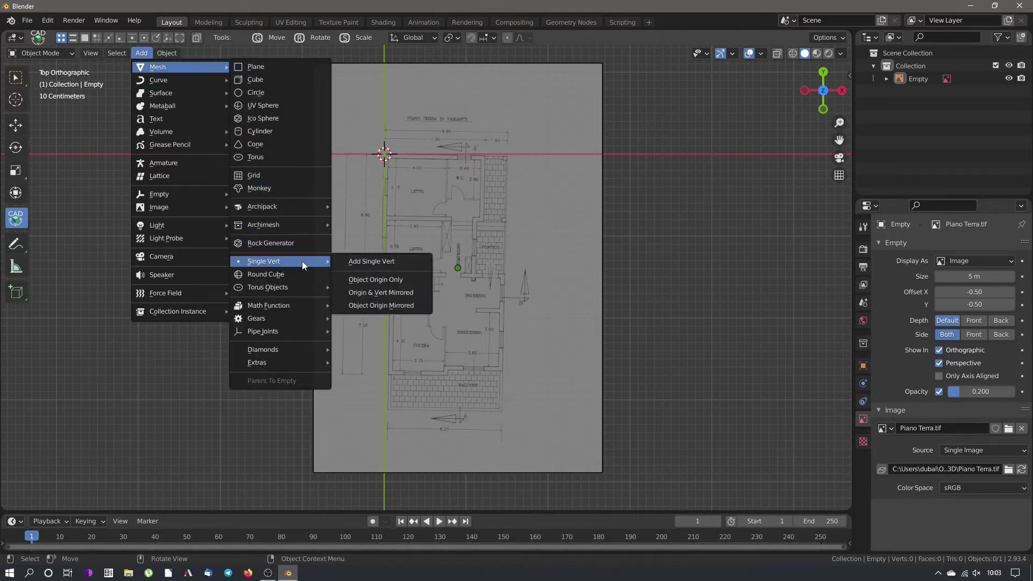
{"action": "left_click", "coordinate": [370, 262]}
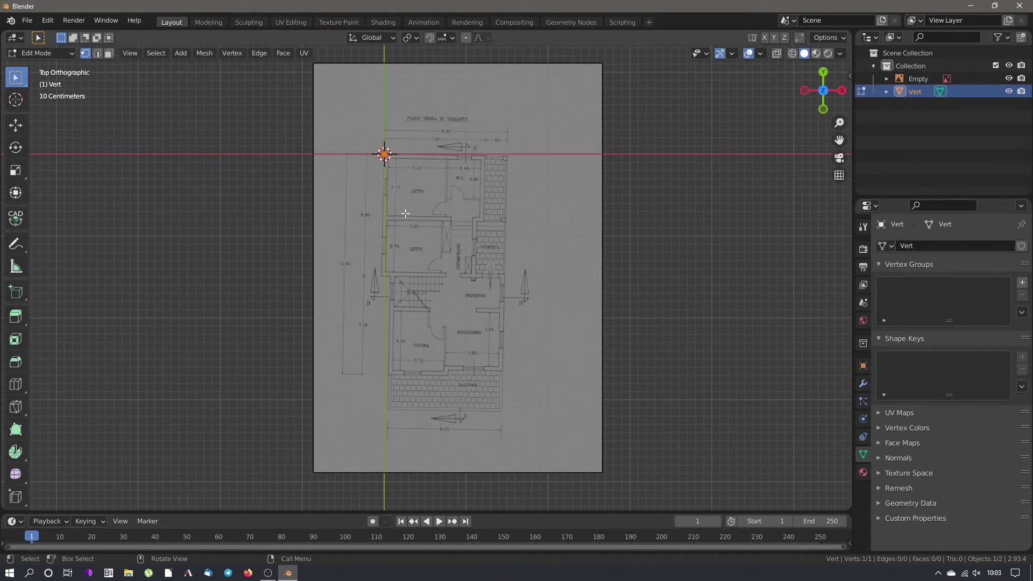
Extrude the corner vertex about 1.83 m downward along the Y axis to form a vertical reference edge
{"action": "key", "text": "e"}
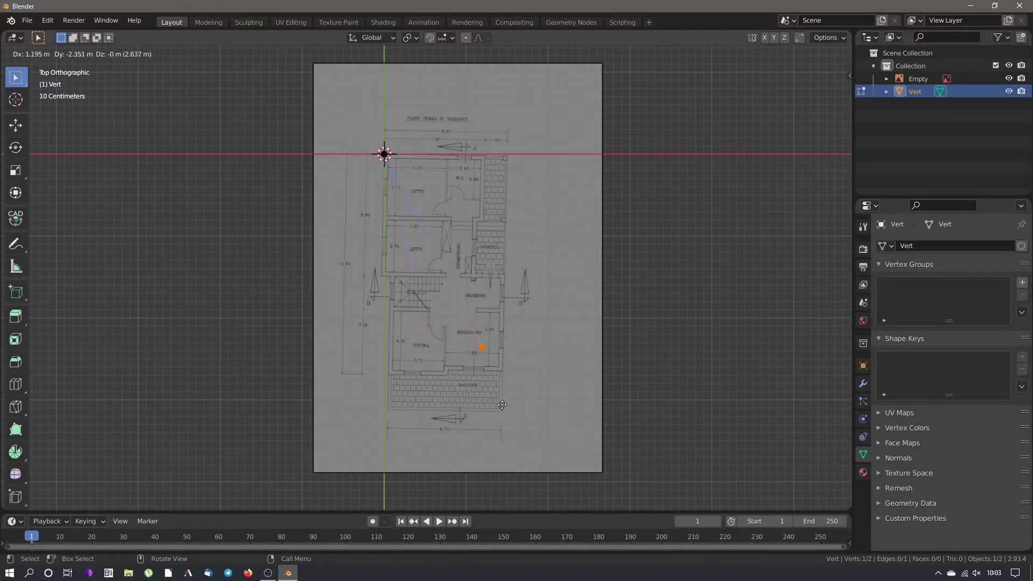
{"action": "key", "text": "y"}
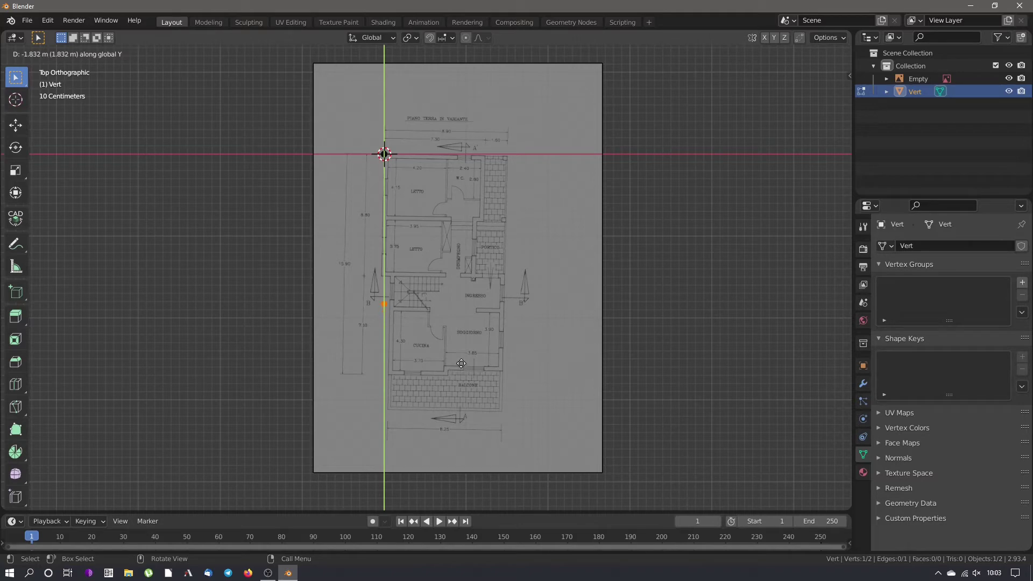
{"action": "left_click", "coordinate": [462, 364]}
{"action": "scroll", "coordinate": [380, 288], "scroll_direction": "up", "scroll_amount": 9}
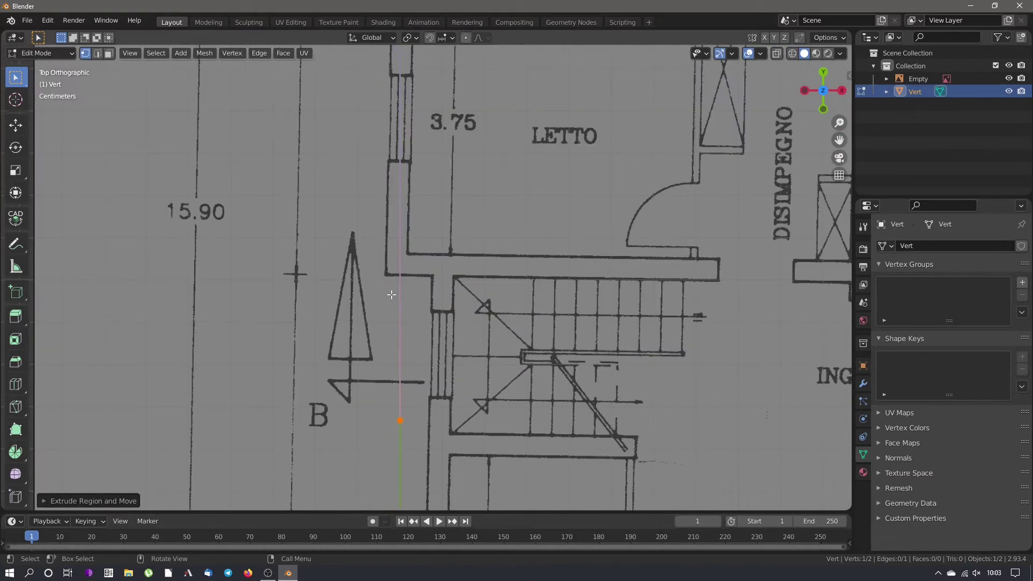
{"action": "scroll", "coordinate": [403, 311], "scroll_direction": "down", "scroll_amount": 7}
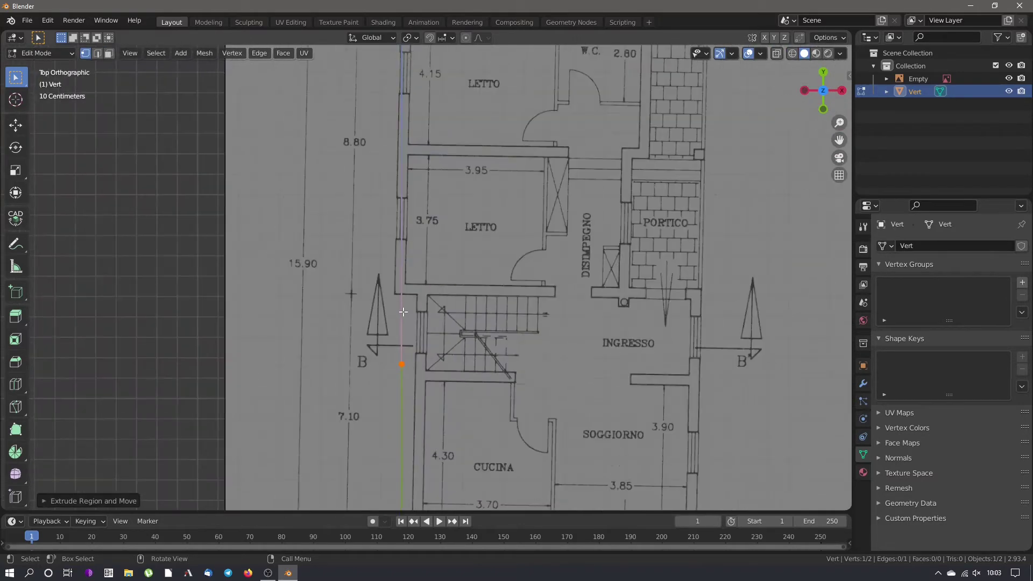
Extrude a second edge, about 1.5 m long, from the corner vertex down along the plan's slanted left outer wall
{"action": "left_click", "coordinate": [402, 125]}
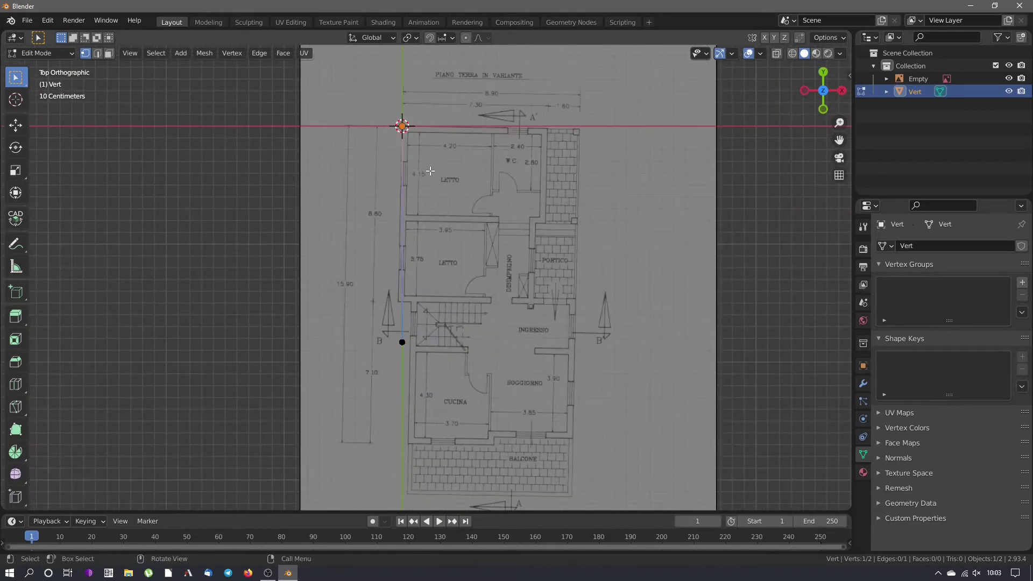
{"action": "key", "text": "e"}
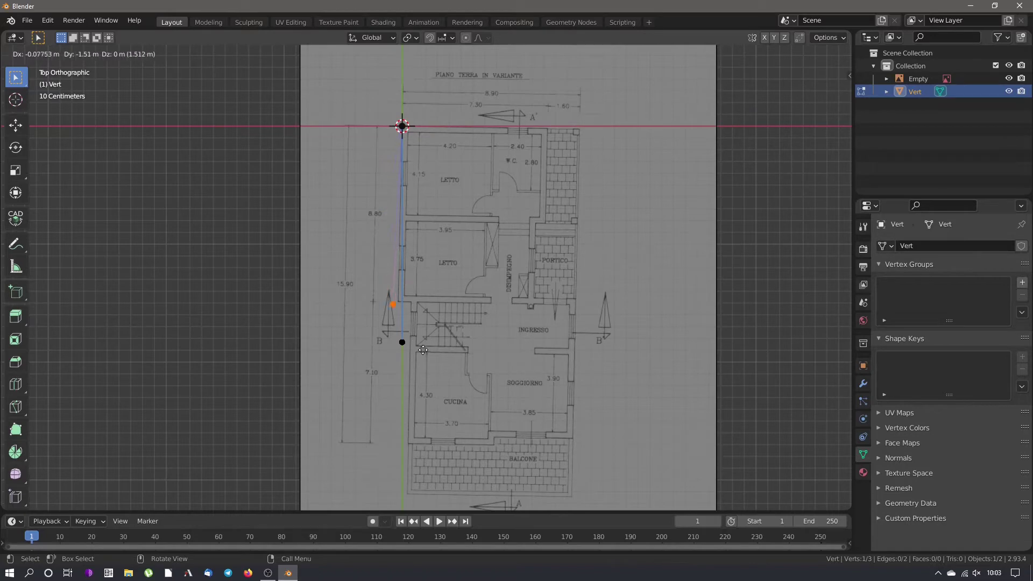
{"action": "left_click", "coordinate": [426, 350]}
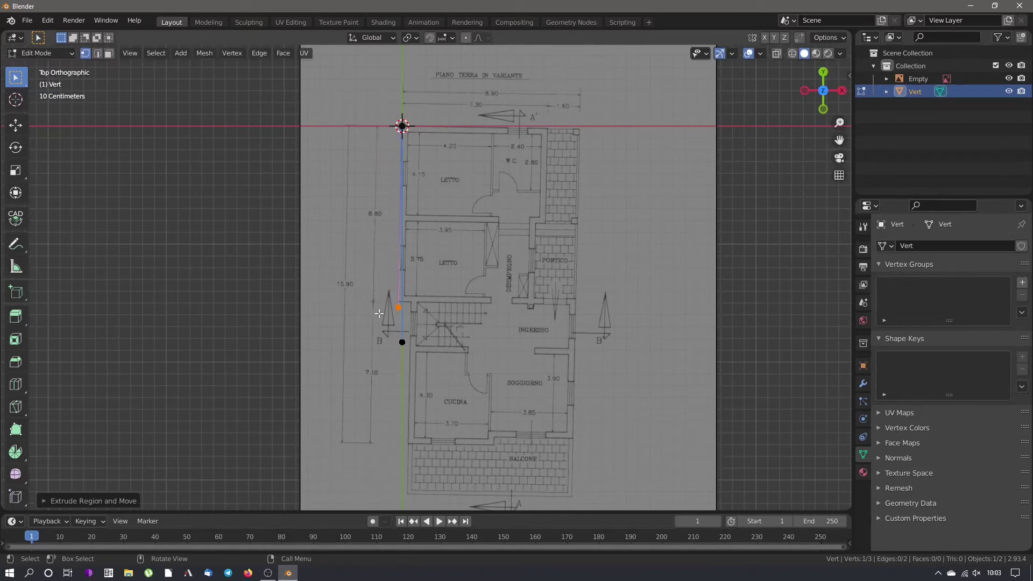
{"action": "scroll", "coordinate": [382, 307], "scroll_direction": "up", "scroll_amount": 4}
{"action": "scroll", "coordinate": [414, 306], "scroll_direction": "up", "scroll_amount": 7}
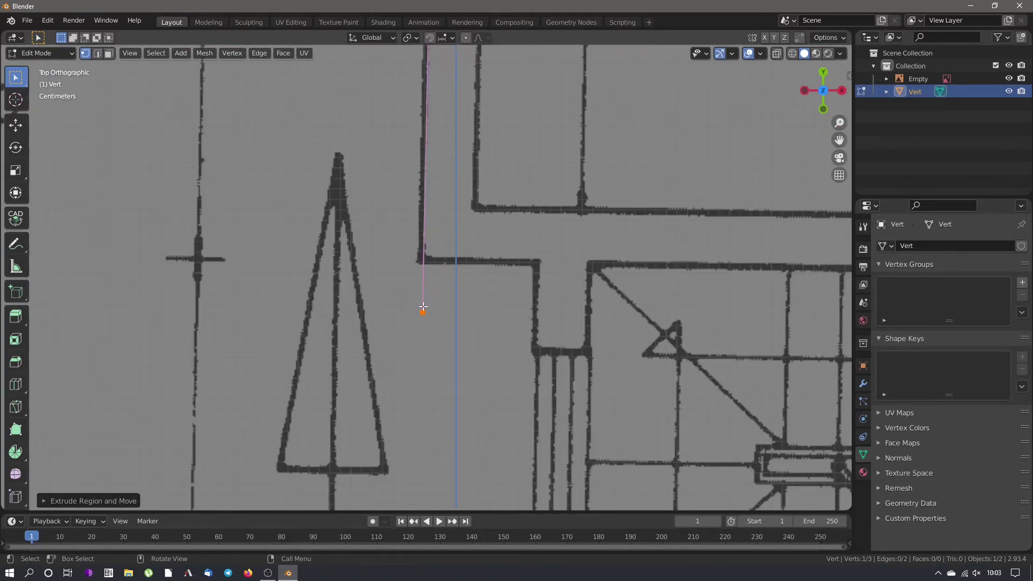
Move the slanted edge's lower vertex about 0.056 m farther down, in line with the left outer wall
{"action": "middle_click_drag", "start_coordinate": [480, 240], "coordinate": [487, 303], "text": "shift"}
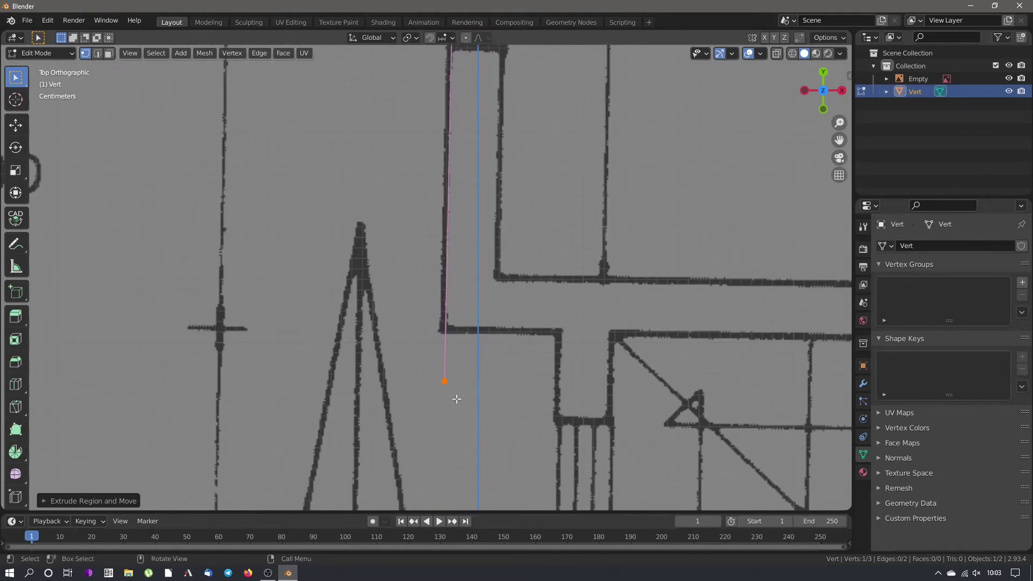
{"action": "left_click", "coordinate": [457, 399]}
{"action": "left_click_drag", "start_coordinate": [460, 411], "coordinate": [425, 369]}
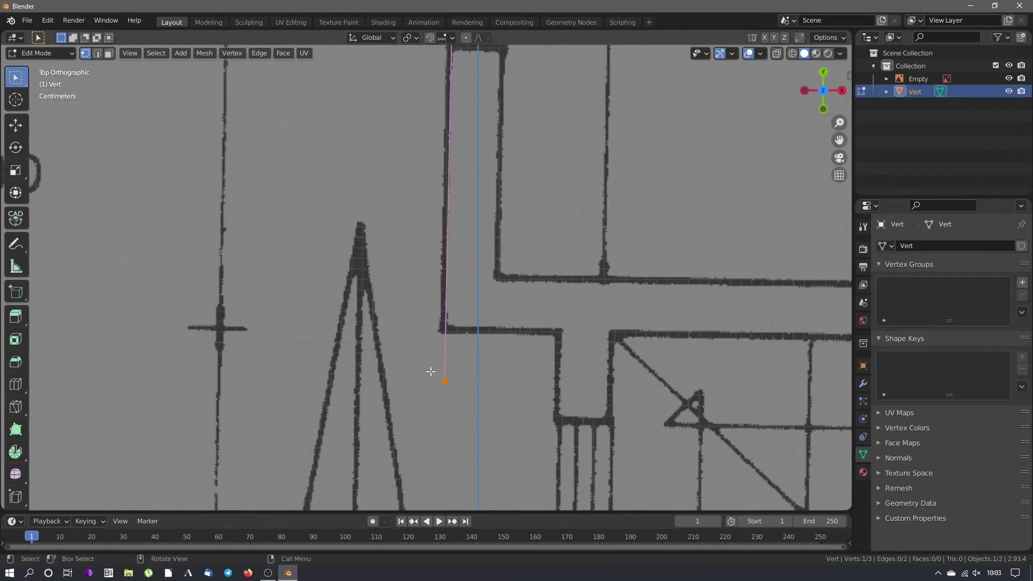
{"action": "key", "text": "g"}
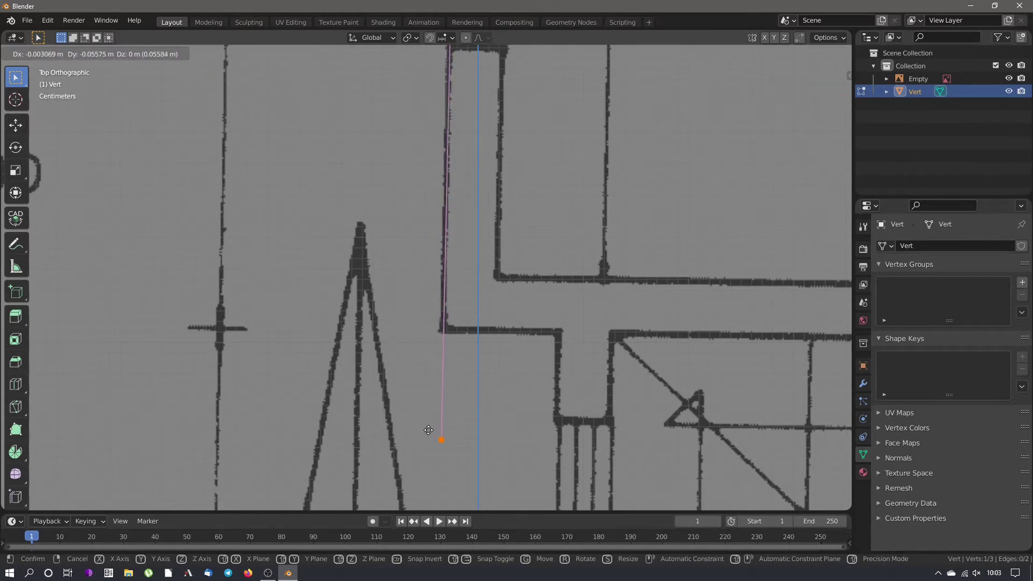
{"action": "left_click", "coordinate": [428, 430]}
Check how closely the slanted edge follows the left outer wall from its lower end up to the building's corner
{"action": "middle_click_drag", "start_coordinate": [491, 161], "coordinate": [478, 385]}
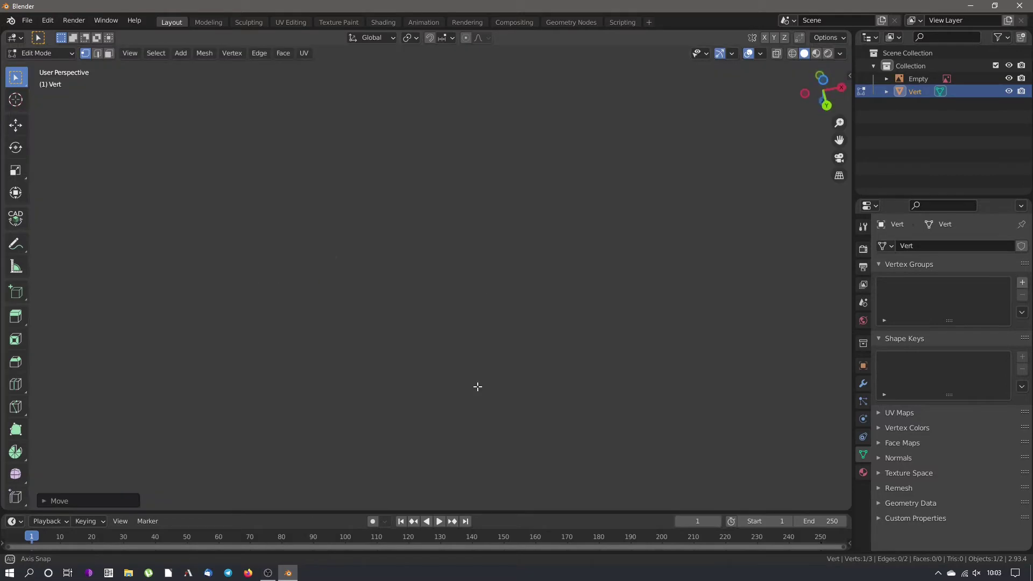
{"action": "key", "text": "KP_7"}
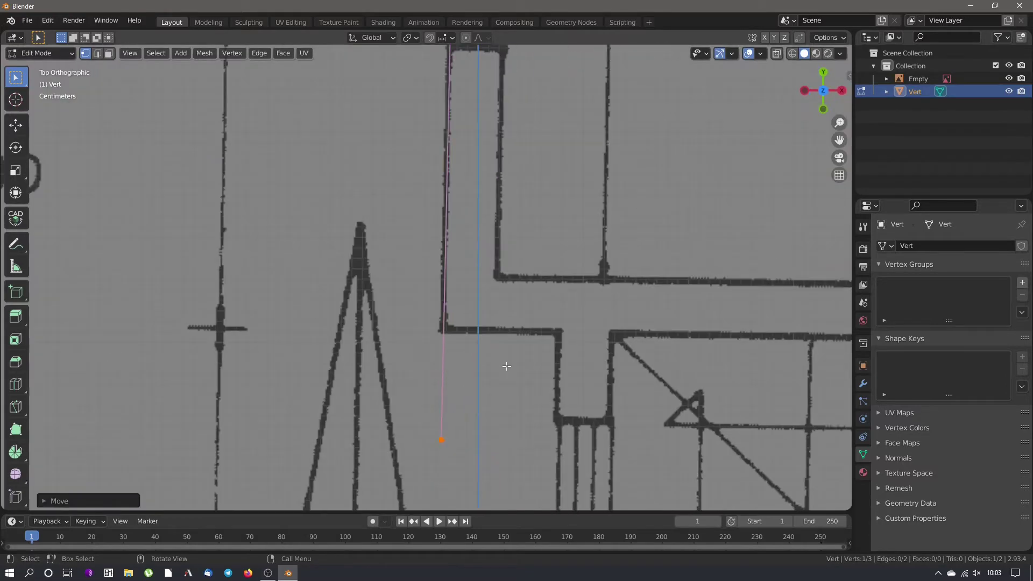
{"action": "middle_click_drag", "start_coordinate": [489, 219], "coordinate": [510, 316], "text": "shift"}
{"action": "scroll", "coordinate": [499, 159], "scroll_direction": "up", "scroll_amount": 2}
{"action": "mouse_move", "coordinate": [500, 158]}
{"action": "middle_mouse_down", "text": "shift"}
{"action": "mouse_move", "coordinate": [518, 438]}
{"action": "mouse_move", "coordinate": [513, 263]}
{"action": "mouse_move", "coordinate": [490, 473]}
{"action": "middle_mouse_up", "text": "shift"}
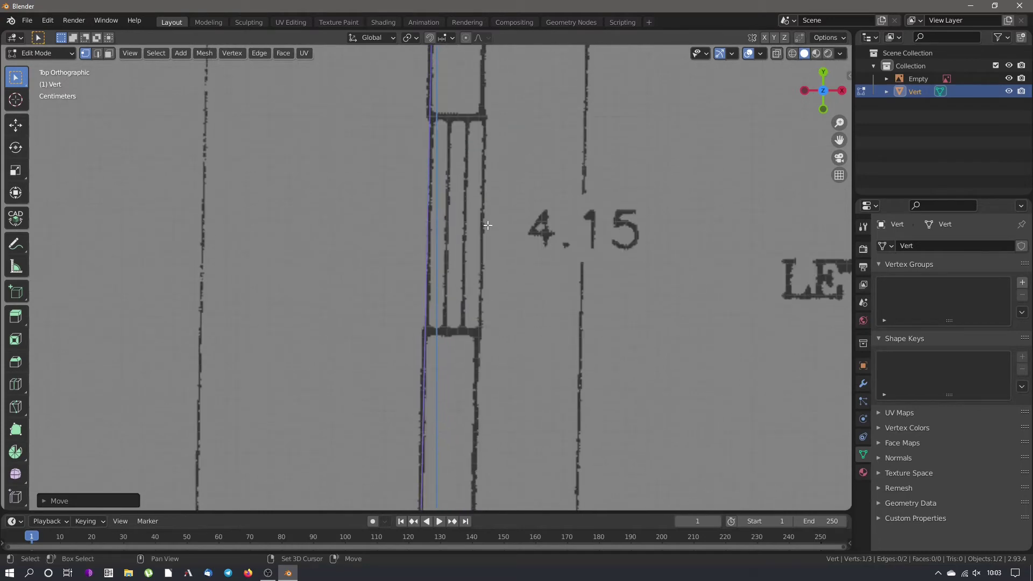
{"action": "middle_click_drag", "start_coordinate": [487, 226], "coordinate": [472, 430], "text": "shift"}
{"action": "mouse_move", "coordinate": [487, 244]}
{"action": "middle_mouse_down", "text": "shift"}
{"action": "mouse_move", "coordinate": [480, 416]}
{"action": "mouse_move", "coordinate": [483, 205]}
{"action": "middle_mouse_up", "text": "shift"}
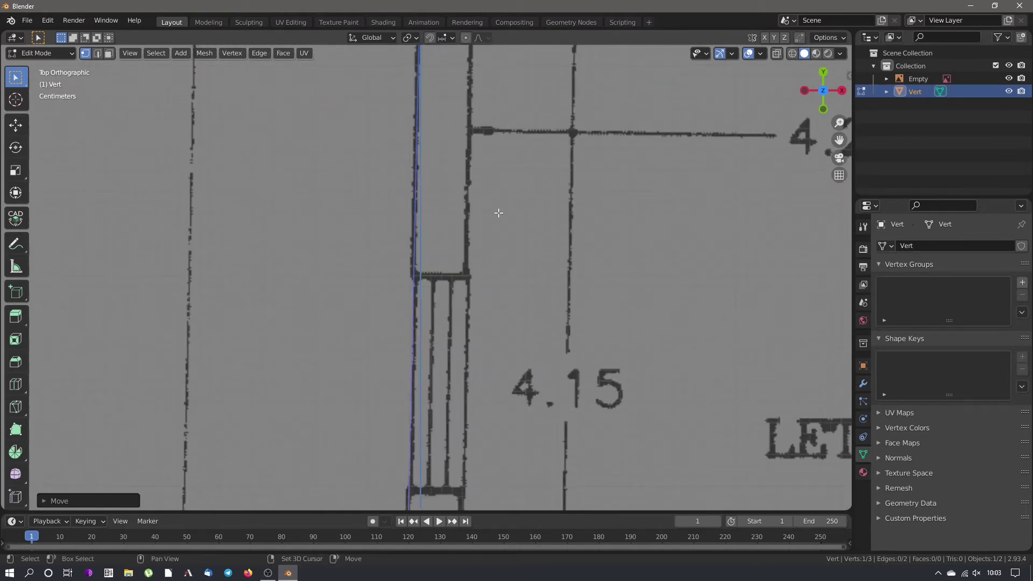
{"action": "scroll", "coordinate": [499, 213], "scroll_direction": "down", "scroll_amount": 10}
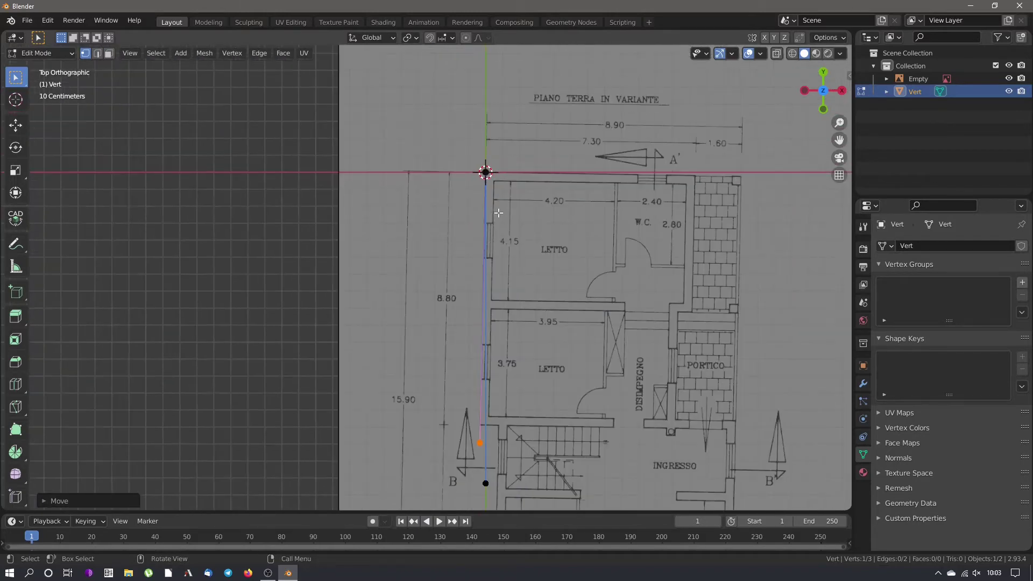
{"action": "middle_click_drag", "start_coordinate": [567, 421], "coordinate": [554, 380], "text": "shift"}
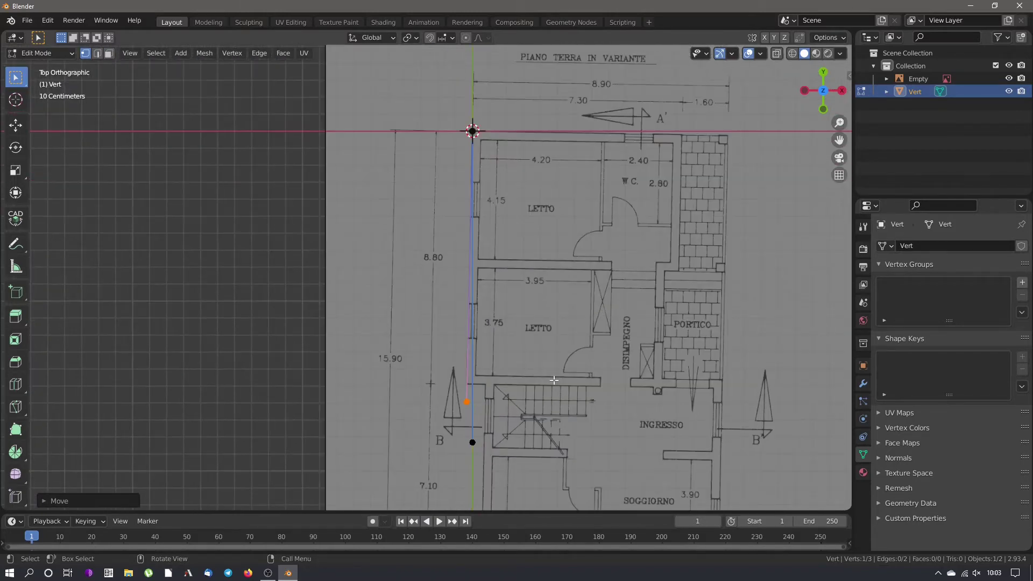
Deselect the reference mesh's vertices and return to Object Mode
{"action": "left_click", "coordinate": [542, 332]}
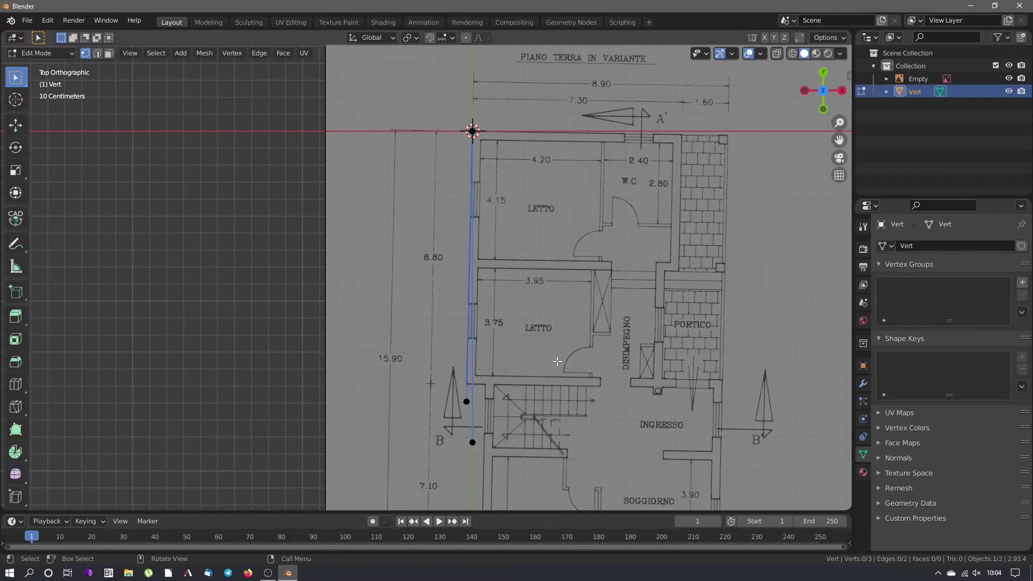
{"action": "key", "text": "ctrl+Tab"}
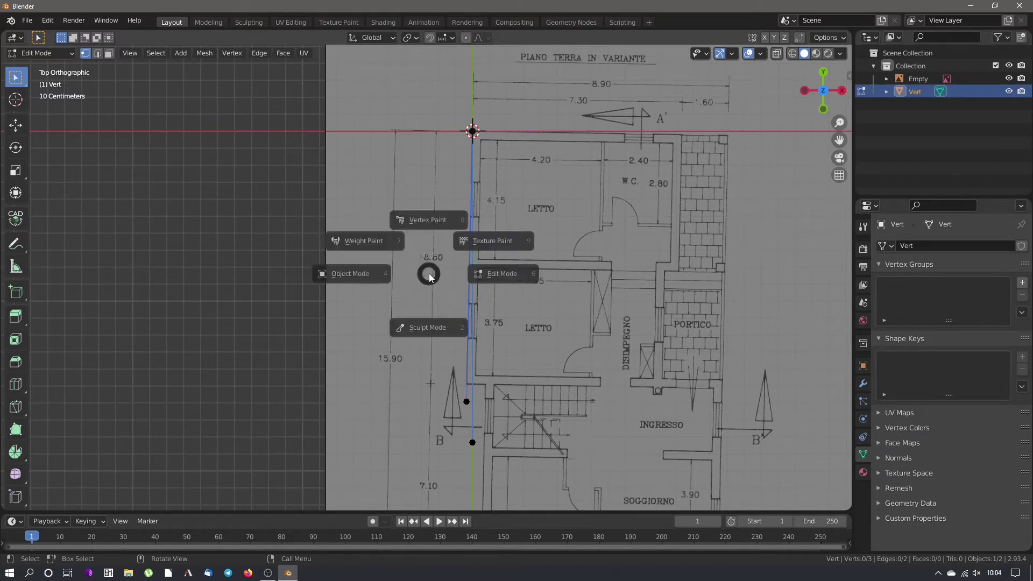
{"action": "left_click", "coordinate": [360, 276]}
{"action": "scroll", "coordinate": [343, 216], "scroll_direction": "down", "scroll_amount": 3}
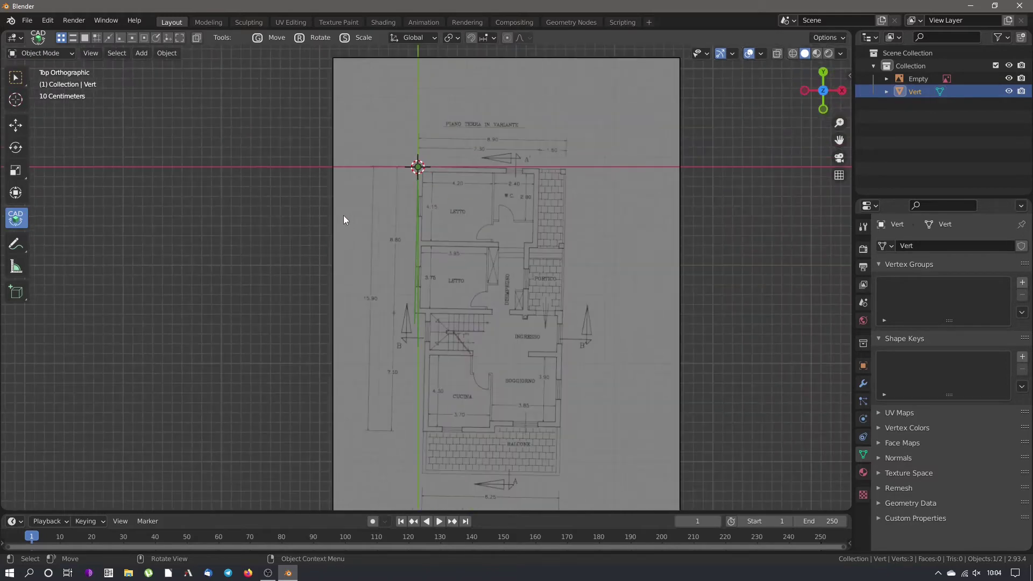
{"action": "scroll", "coordinate": [428, 343], "scroll_direction": "up", "scroll_amount": 2}
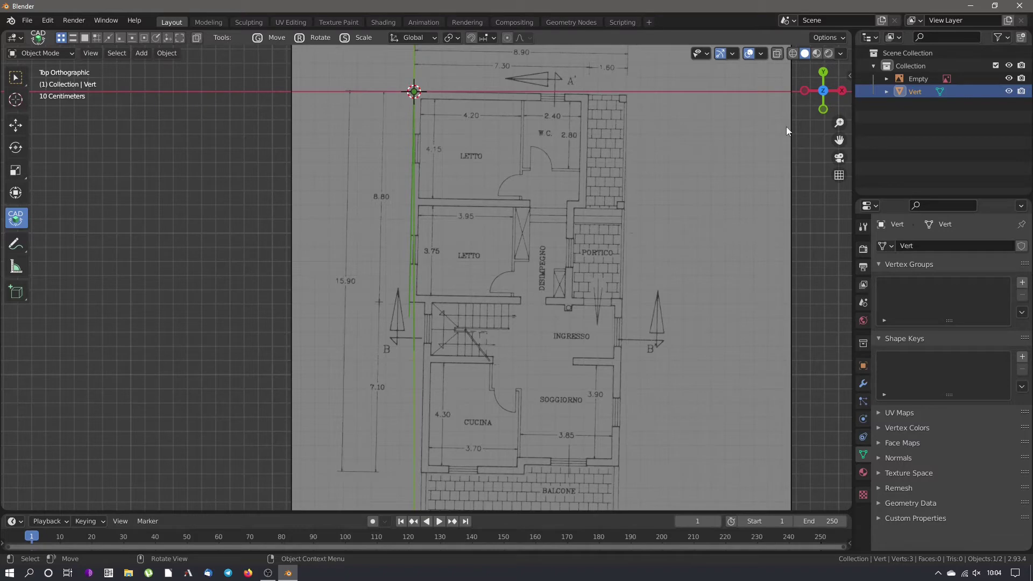
Rotate the floor plan image about the origin with the CAD rotate tool, from the slanted edge's end to the vertical edge's end
{"action": "left_click", "coordinate": [919, 79]}
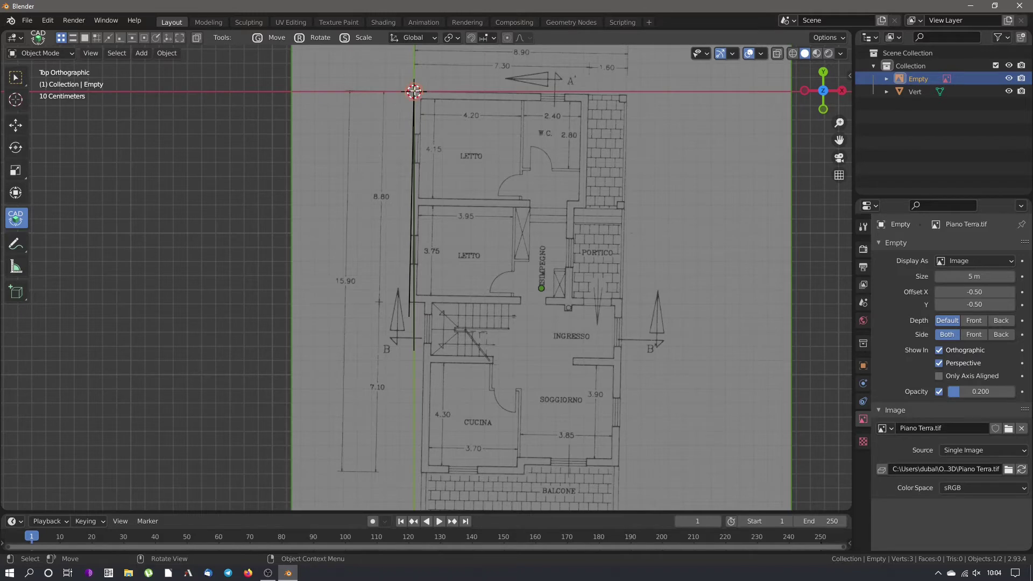
{"action": "left_click", "coordinate": [413, 91]}
{"action": "left_click", "coordinate": [404, 315]}
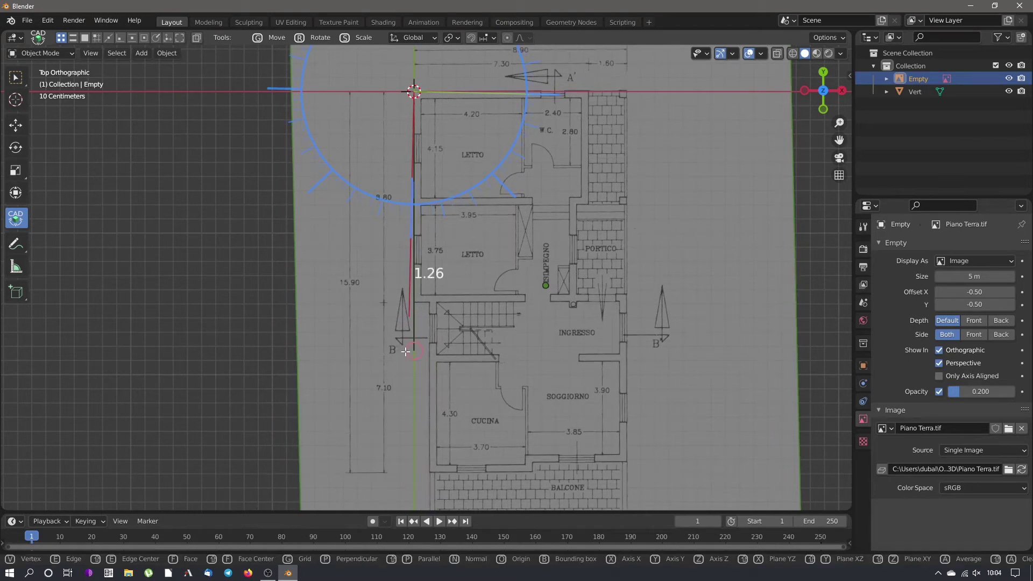
{"action": "left_click", "coordinate": [414, 352]}
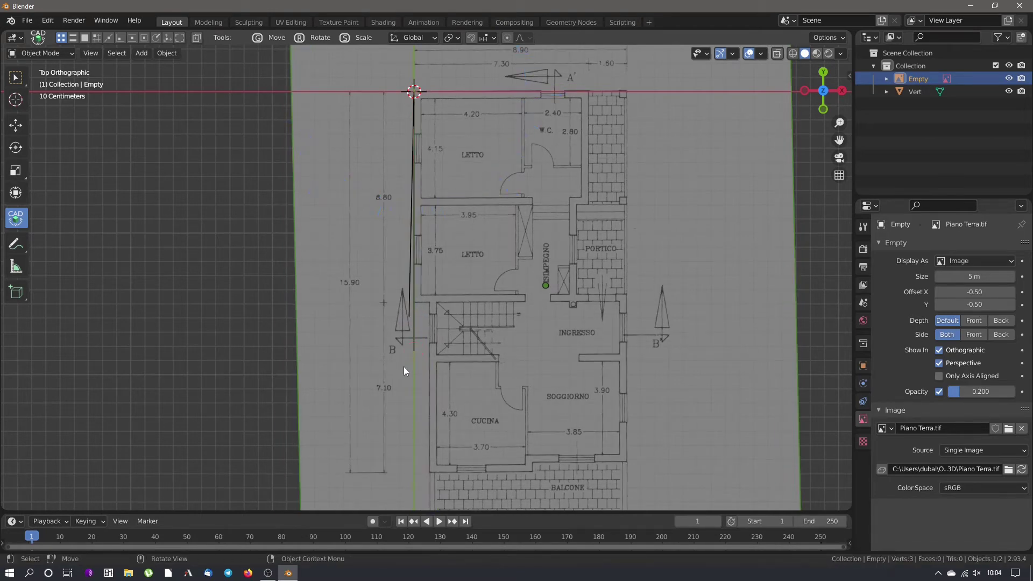
Check how the rotated plan's left and upper outer walls line up with the Y and X axes
{"action": "scroll", "coordinate": [404, 371], "scroll_direction": "up", "scroll_amount": 5}
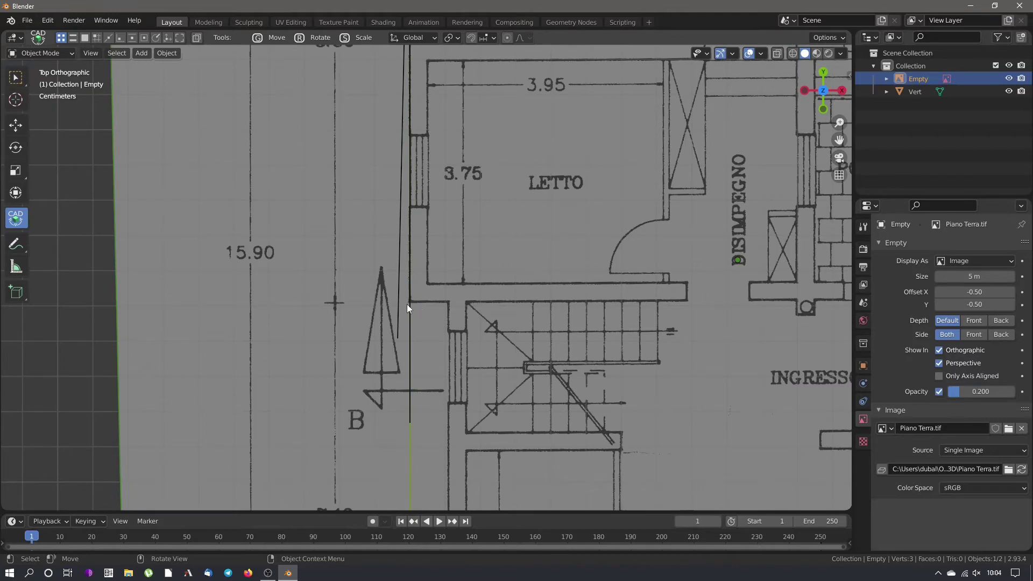
{"action": "scroll", "coordinate": [425, 337], "scroll_direction": "down", "scroll_amount": 5}
{"action": "scroll", "coordinate": [634, 107], "scroll_direction": "up", "scroll_amount": 1}
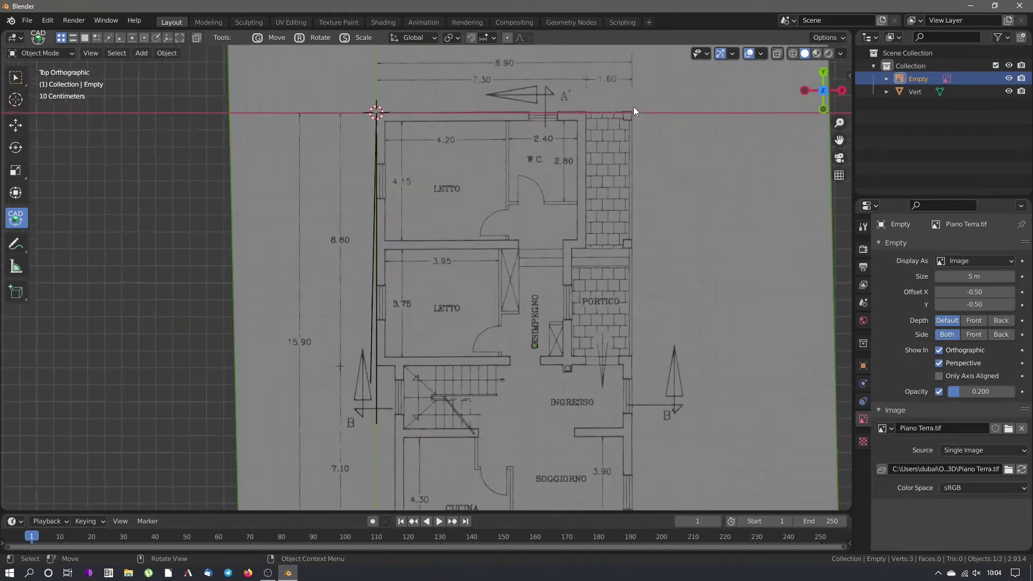
{"action": "scroll", "coordinate": [634, 106], "scroll_direction": "up", "scroll_amount": 4}
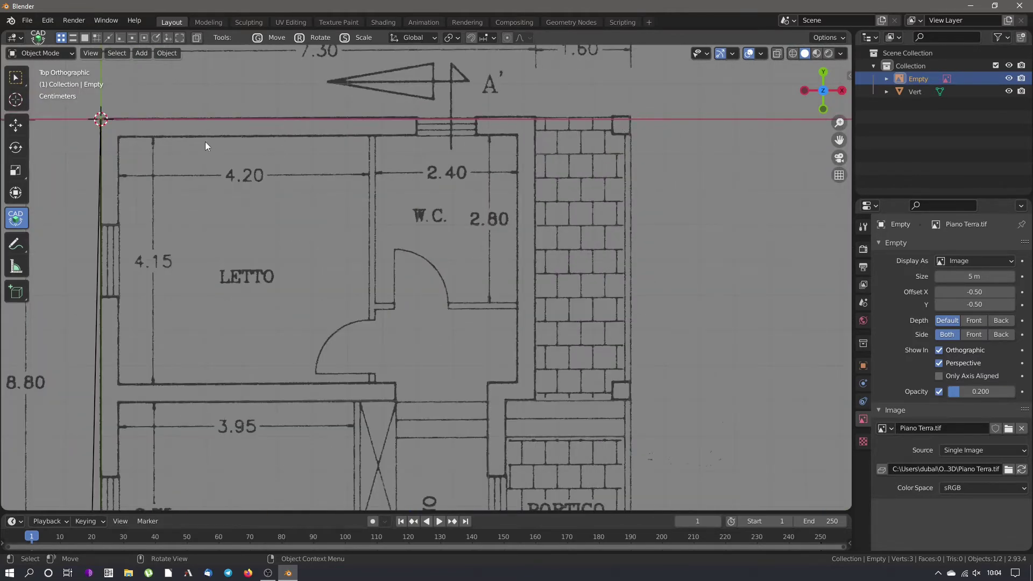
{"action": "scroll", "coordinate": [99, 119], "scroll_direction": "up", "scroll_amount": 10}
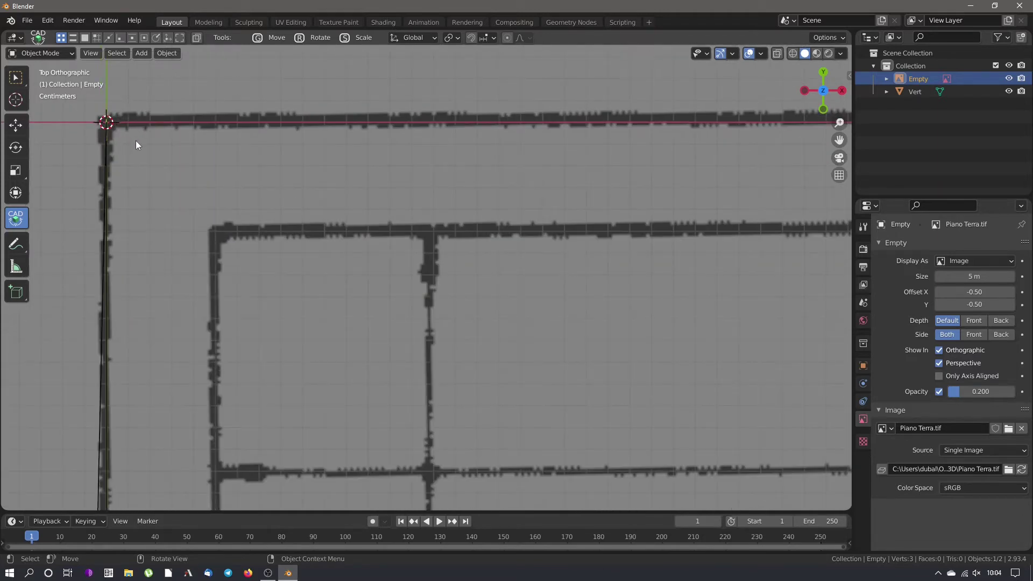
{"action": "scroll", "coordinate": [135, 143], "scroll_direction": "down", "scroll_amount": 6}
{"action": "scroll", "coordinate": [135, 142], "scroll_direction": "down", "scroll_amount": 3}
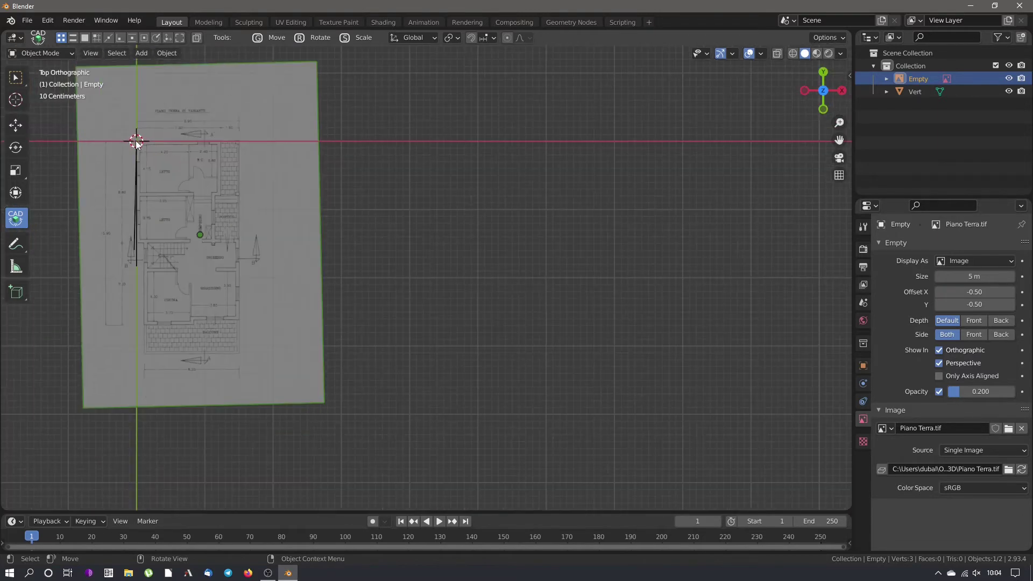
{"action": "middle_click_drag", "start_coordinate": [174, 230], "coordinate": [325, 242], "text": "shift"}
{"action": "scroll", "coordinate": [265, 196], "scroll_direction": "up", "scroll_amount": 5}
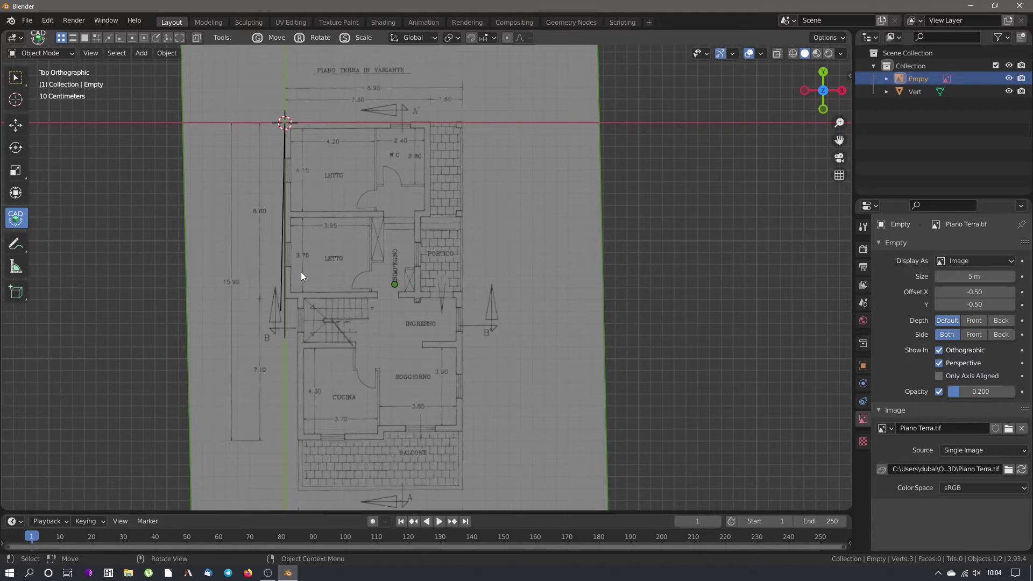
Enter Edit Mode on the Vert reference mesh and delete the slanted edge's lower end vertex
{"action": "left_click", "coordinate": [907, 90]}
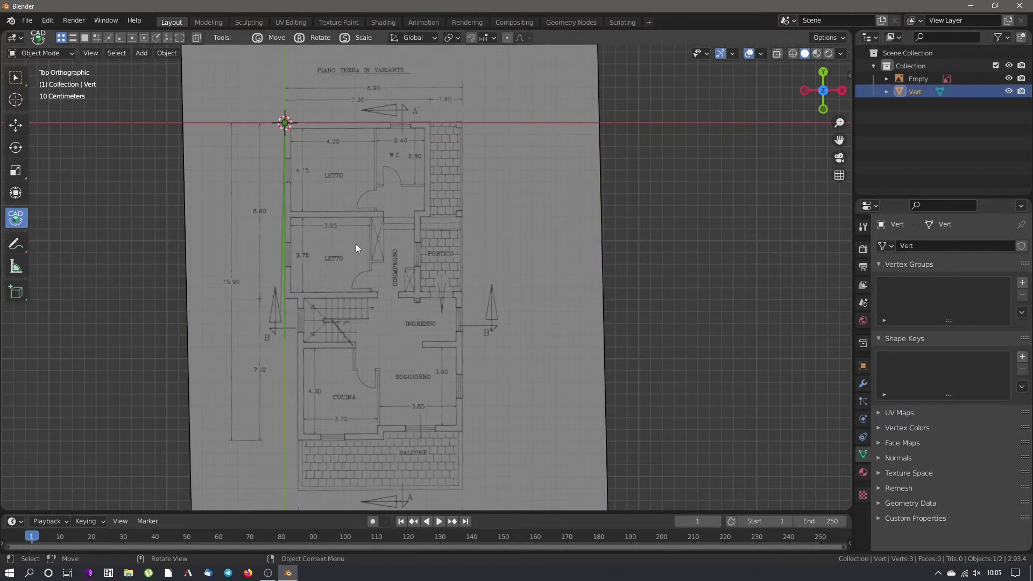
{"action": "key", "text": "x"}
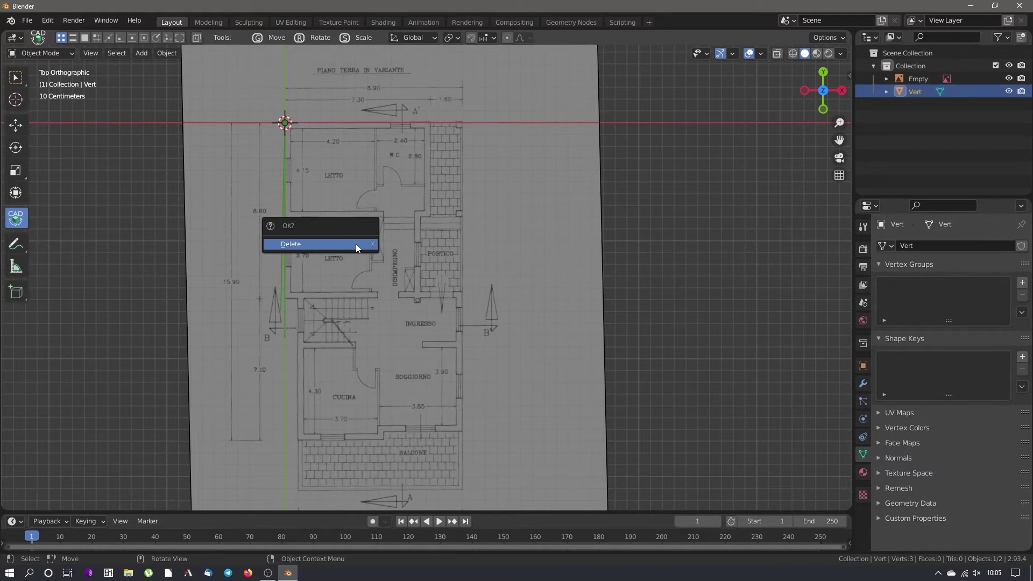
{"action": "key", "text": "ctrl+Tab"}
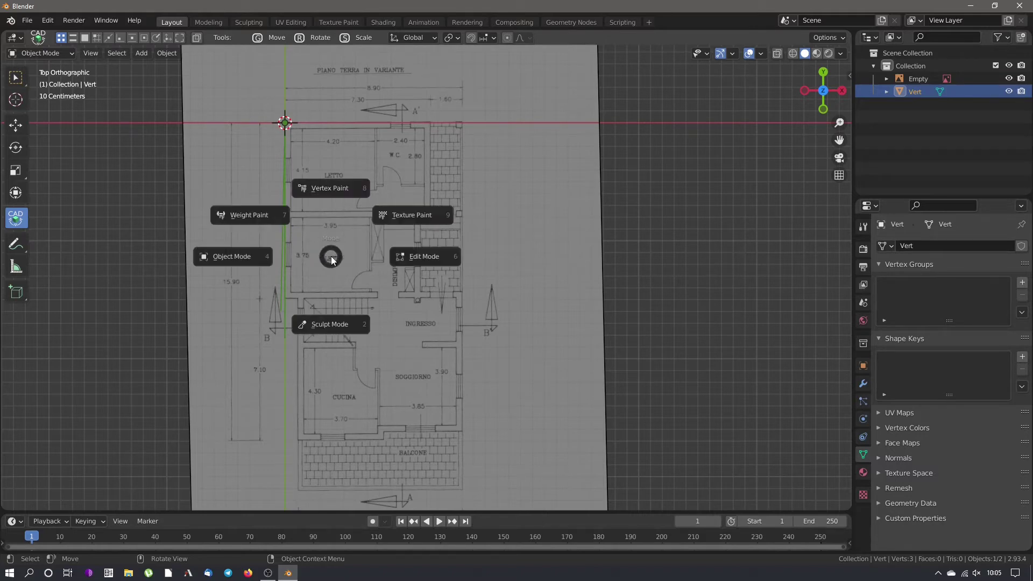
{"action": "left_click", "coordinate": [422, 256]}
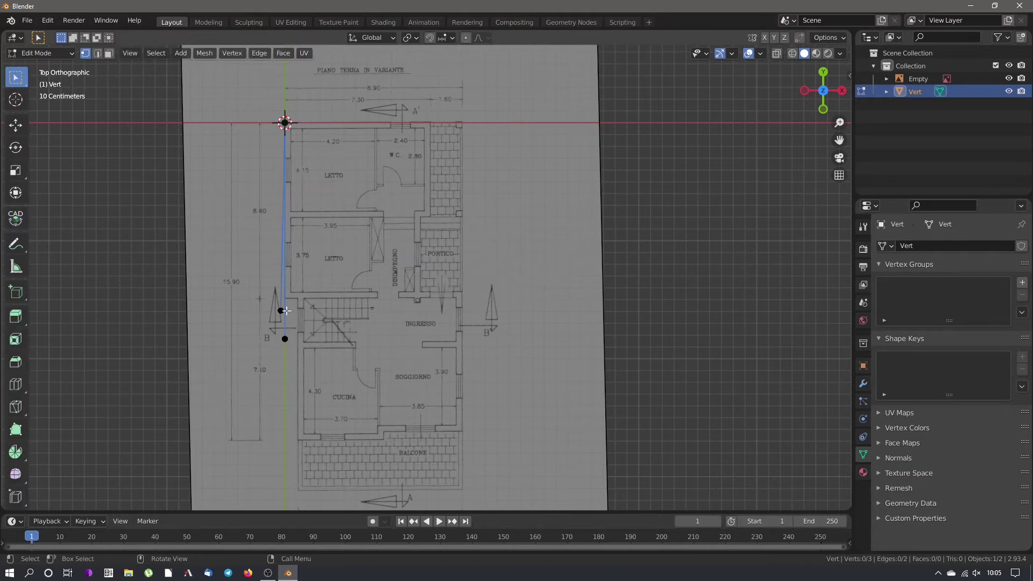
{"action": "scroll", "coordinate": [278, 313], "scroll_direction": "up", "scroll_amount": 5}
{"action": "left_click", "coordinate": [282, 299]}
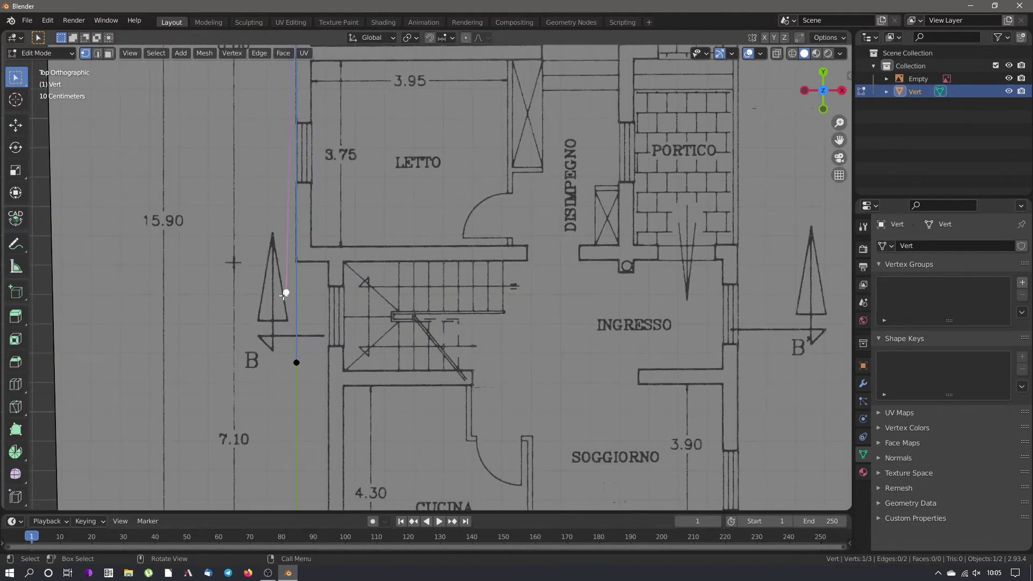
{"action": "scroll", "coordinate": [264, 291], "scroll_direction": "down", "scroll_amount": 3}
{"action": "scroll", "coordinate": [258, 285], "scroll_direction": "down", "scroll_amount": 1}
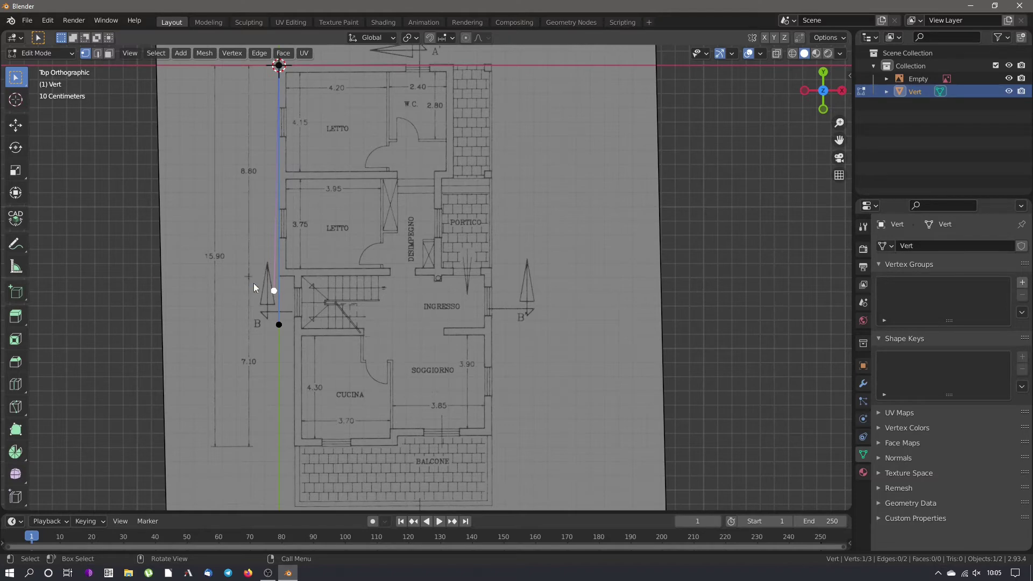
{"action": "key", "text": "x"}
{"action": "left_click", "coordinate": [255, 283]}
Check how the remaining vertical edge follows the left outer wall from the origin corner down to its lower end
{"action": "scroll", "coordinate": [270, 321], "scroll_direction": "up", "scroll_amount": 3}
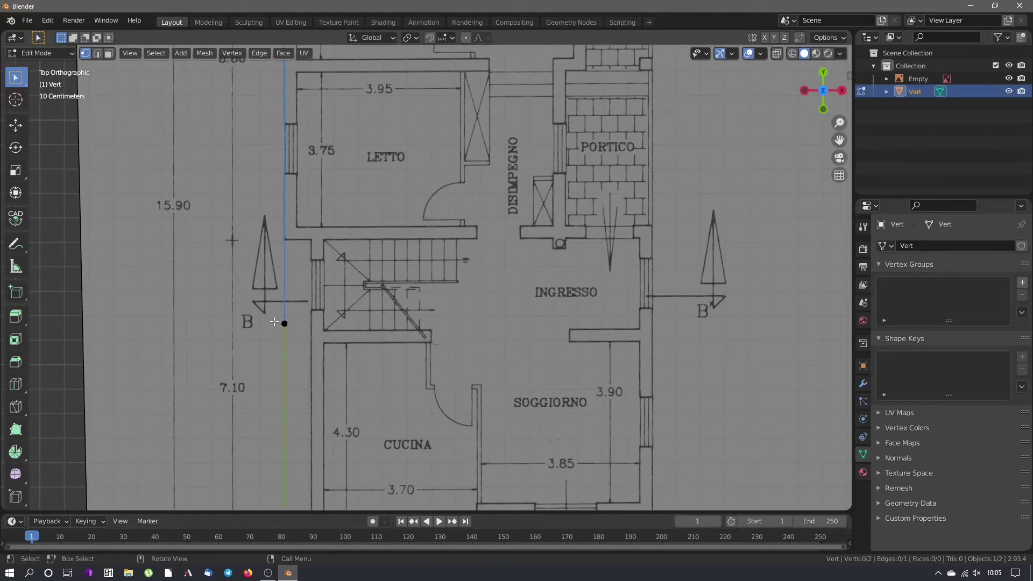
{"action": "scroll", "coordinate": [272, 321], "scroll_direction": "down", "scroll_amount": 5}
{"action": "scroll", "coordinate": [277, 140], "scroll_direction": "up", "scroll_amount": 8}
{"action": "scroll", "coordinate": [298, 144], "scroll_direction": "up", "scroll_amount": 4}
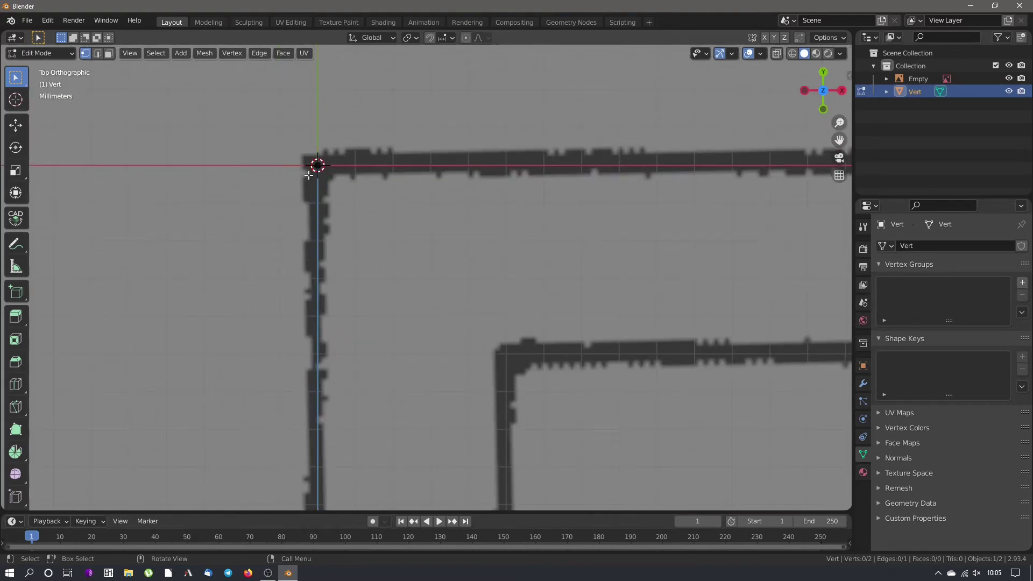
{"action": "scroll", "coordinate": [318, 161], "scroll_direction": "down", "scroll_amount": 6}
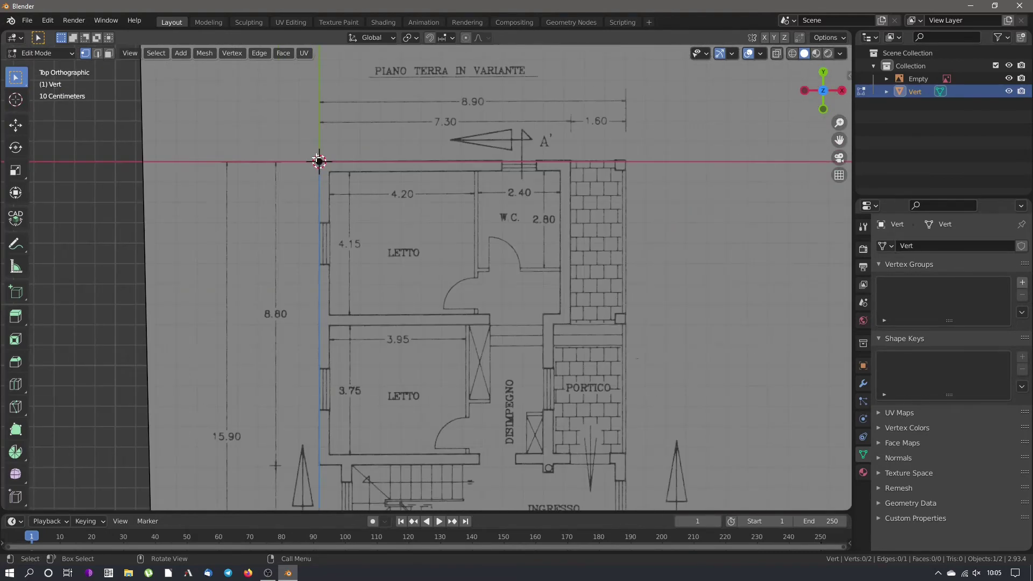
{"action": "scroll", "coordinate": [319, 161], "scroll_direction": "down", "scroll_amount": 3}
{"action": "scroll", "coordinate": [297, 236], "scroll_direction": "up", "scroll_amount": 4}
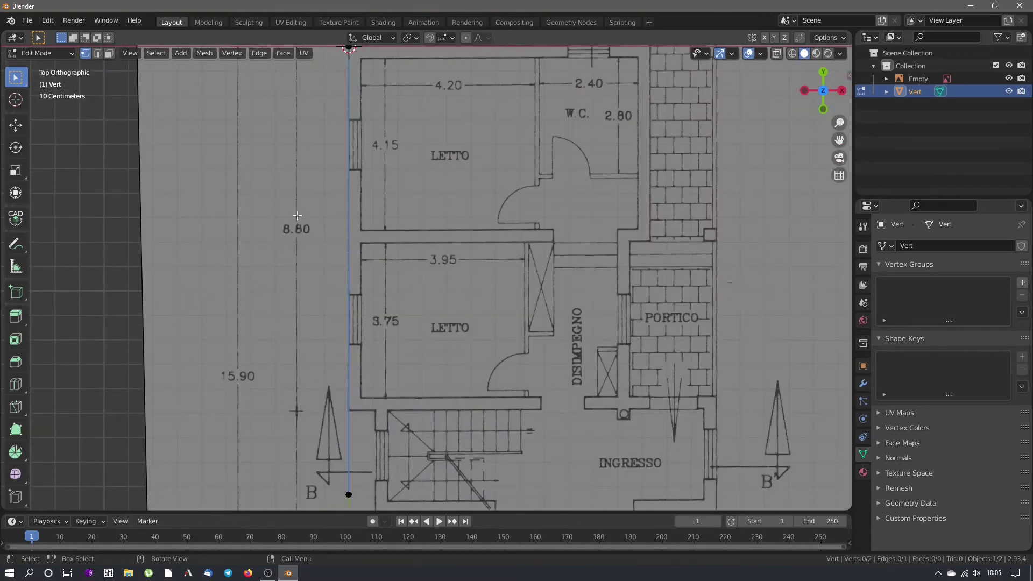
{"action": "scroll", "coordinate": [339, 333], "scroll_direction": "down", "scroll_amount": 3}
{"action": "scroll", "coordinate": [347, 428], "scroll_direction": "up", "scroll_amount": 4}
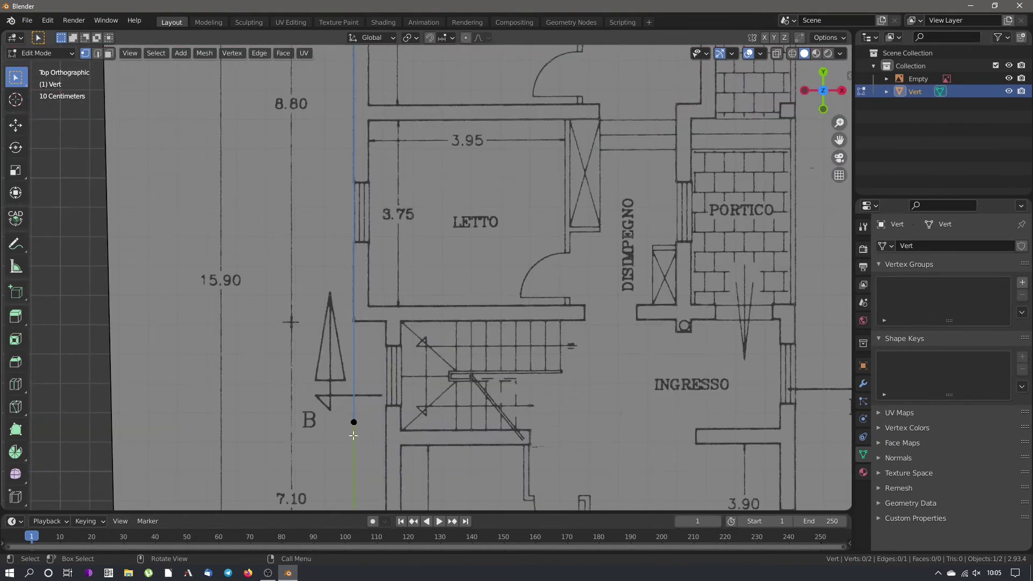
Move the vertical edge's lower vertex up along Y to just below the lower corner of the left outer wall
{"action": "scroll", "coordinate": [354, 435], "scroll_direction": "up", "scroll_amount": 4}
{"action": "left_click", "coordinate": [374, 427]}
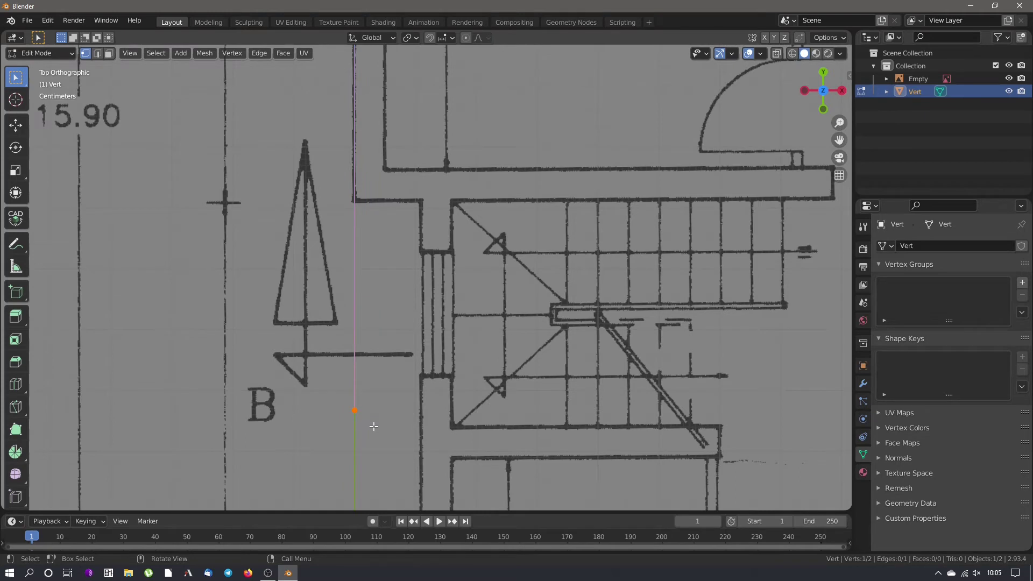
{"action": "key", "text": "g"}
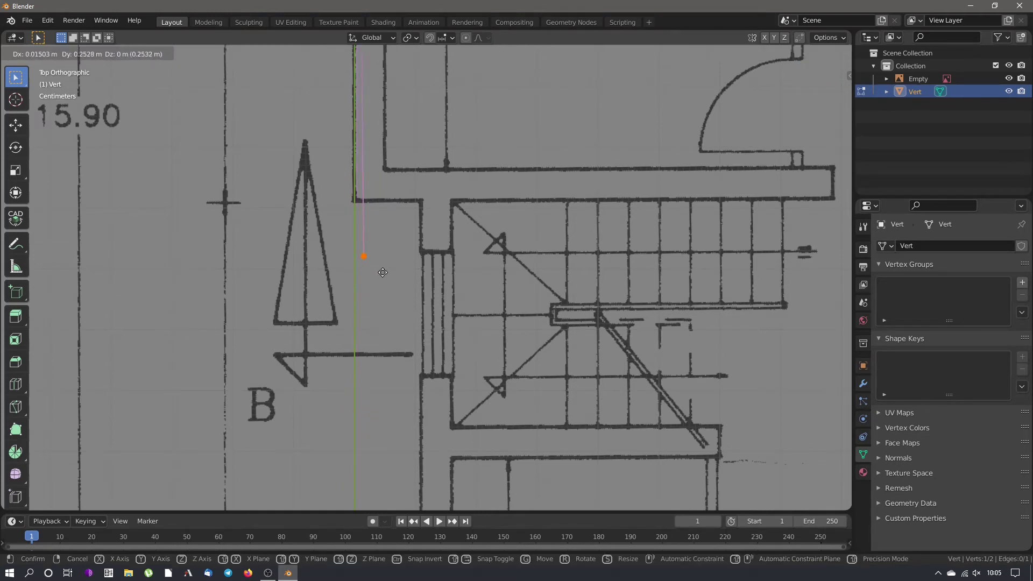
{"action": "key", "text": "y"}
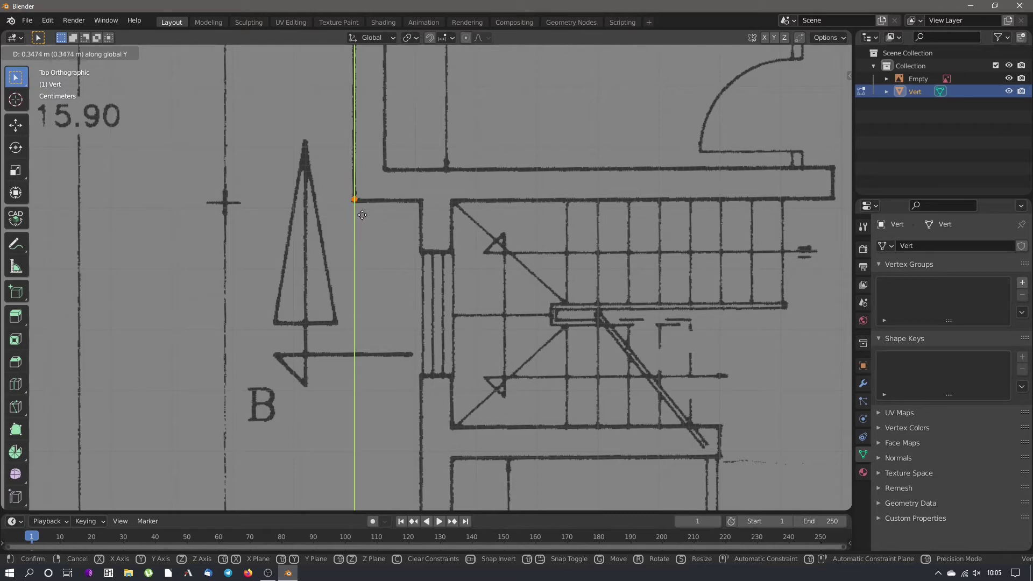
{"action": "left_click", "coordinate": [364, 225]}
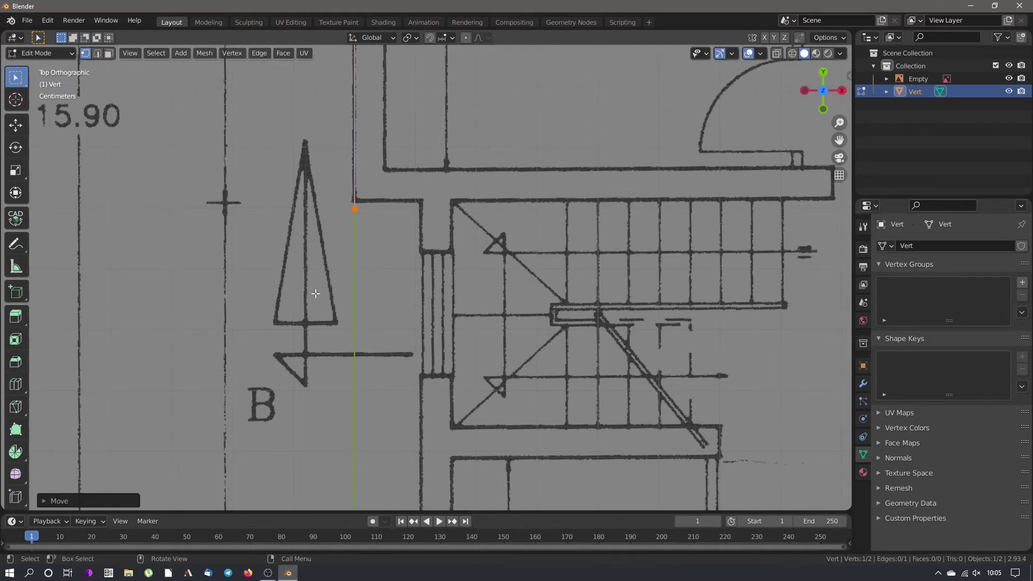
Fine-tune the edge's lower vertex with the CAD move tool, shifting it about 1.4 cm up along Y onto the wall corner's line
{"action": "scroll", "coordinate": [315, 293], "scroll_direction": "down", "scroll_amount": 4}
{"action": "scroll", "coordinate": [16, 171], "scroll_direction": "down", "scroll_amount": 2}
{"action": "left_click", "coordinate": [15, 170]}
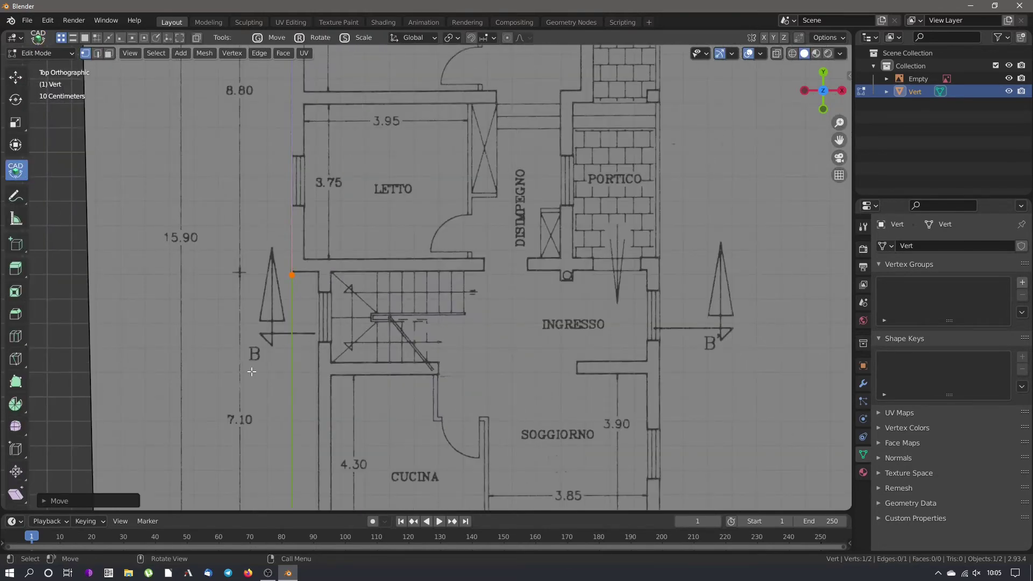
{"action": "scroll", "coordinate": [306, 274], "scroll_direction": "up", "scroll_amount": 8}
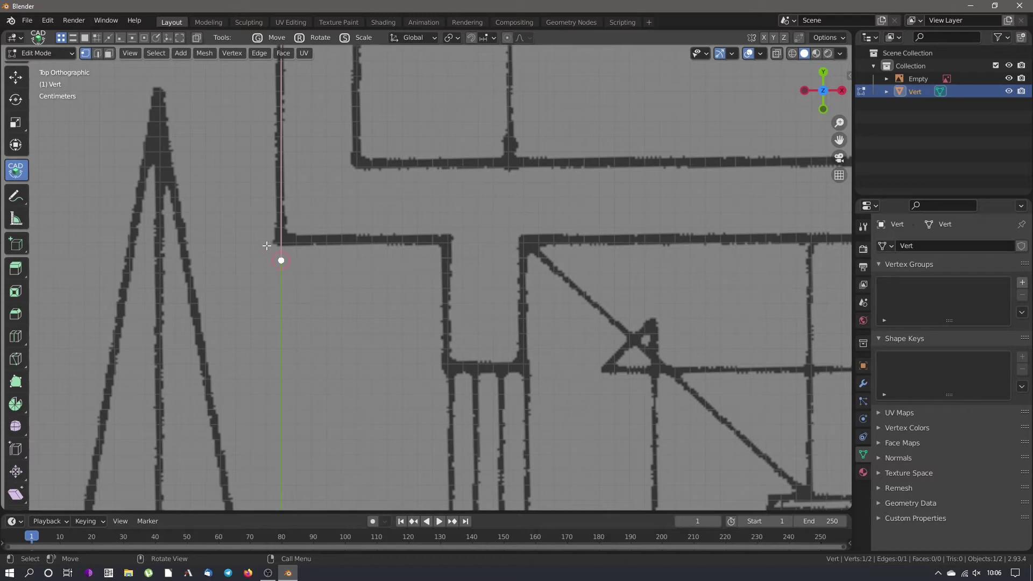
{"action": "left_click", "coordinate": [281, 259]}
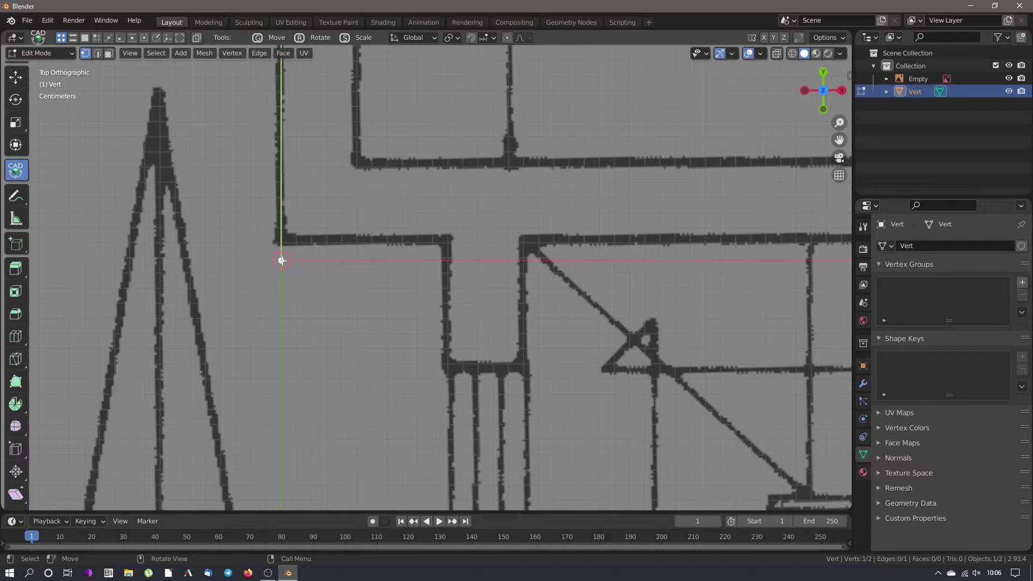
{"action": "scroll", "coordinate": [281, 233], "scroll_direction": "up", "scroll_amount": 6}
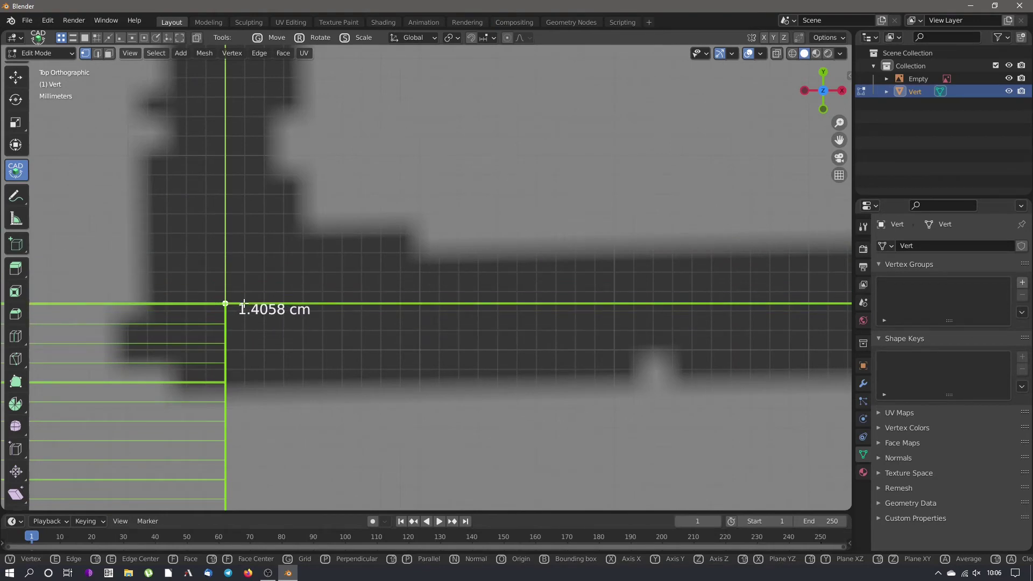
{"action": "left_click", "coordinate": [243, 305]}
Check the reference edge's fit at the moved lower end and at the plan's corner on the origin
{"action": "scroll", "coordinate": [312, 294], "scroll_direction": "down", "scroll_amount": 6}
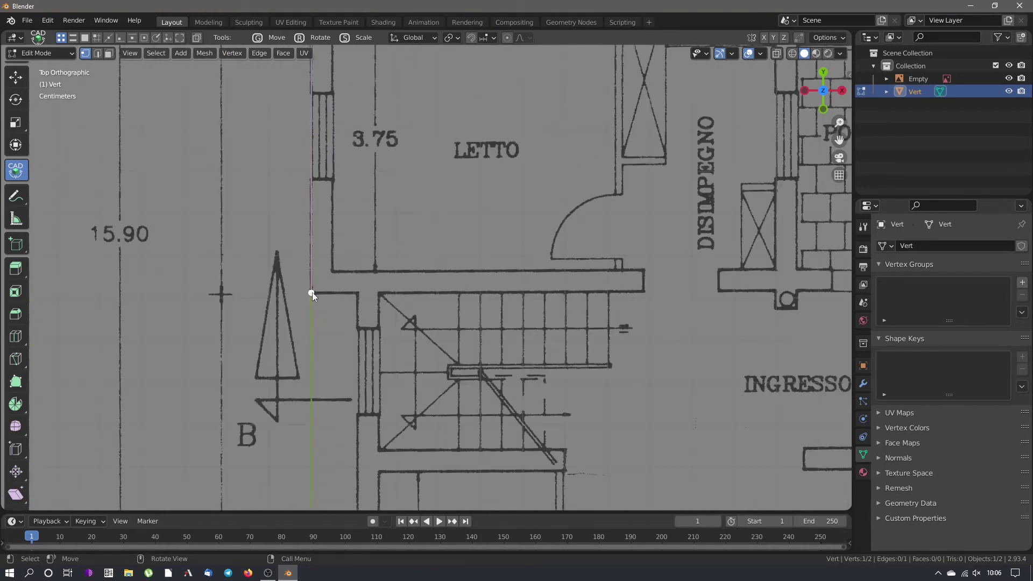
{"action": "scroll", "coordinate": [312, 292], "scroll_direction": "down", "scroll_amount": 4}
{"action": "middle_click_drag", "start_coordinate": [340, 95], "coordinate": [336, 173]}
{"action": "key", "text": "KP_7"}
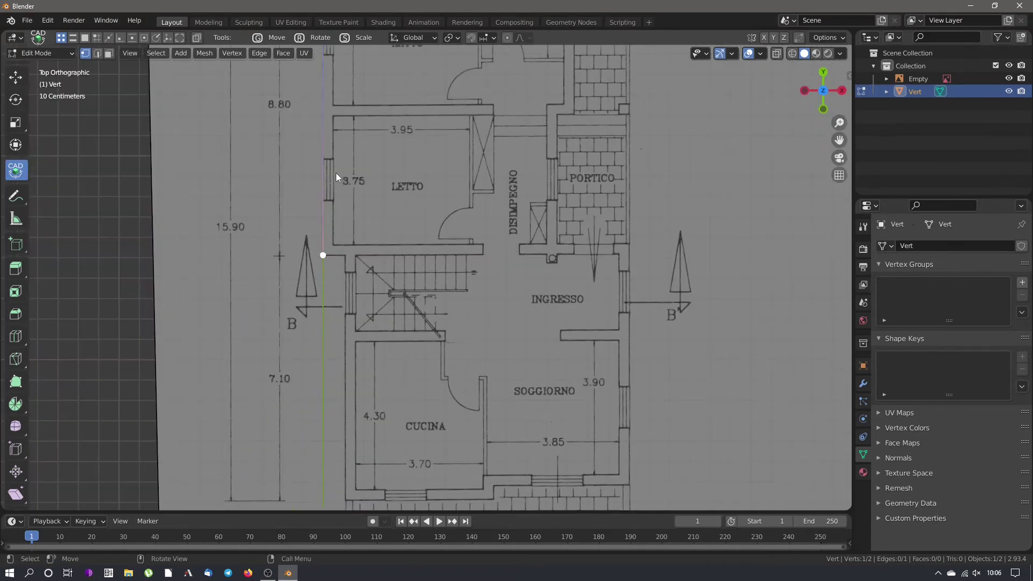
{"action": "scroll", "coordinate": [358, 117], "scroll_direction": "up", "scroll_amount": 5, "text": "shift"}
{"action": "scroll", "coordinate": [337, 214], "scroll_direction": "up", "scroll_amount": 5}
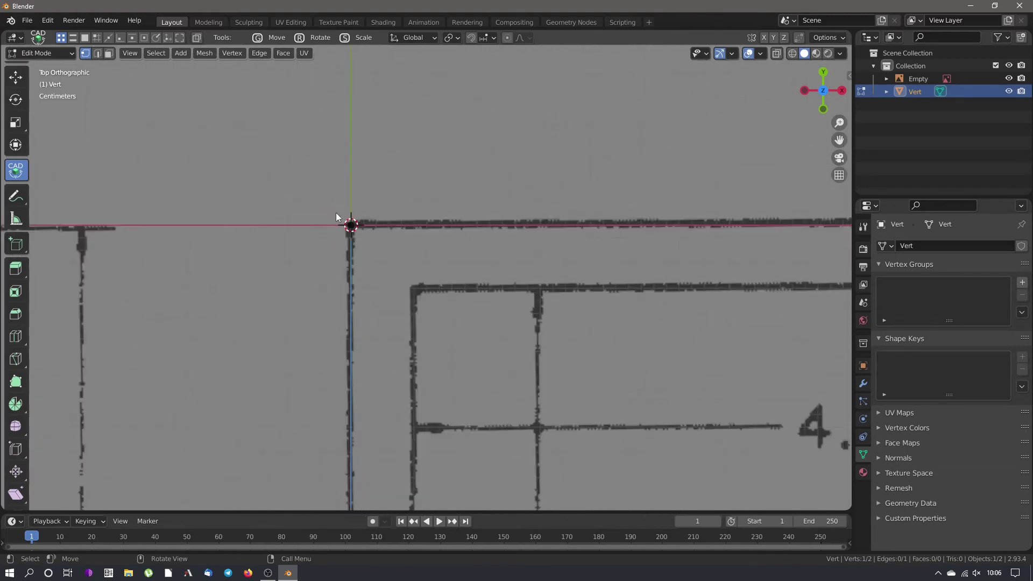
{"action": "scroll", "coordinate": [388, 178], "scroll_direction": "down", "scroll_amount": 2}
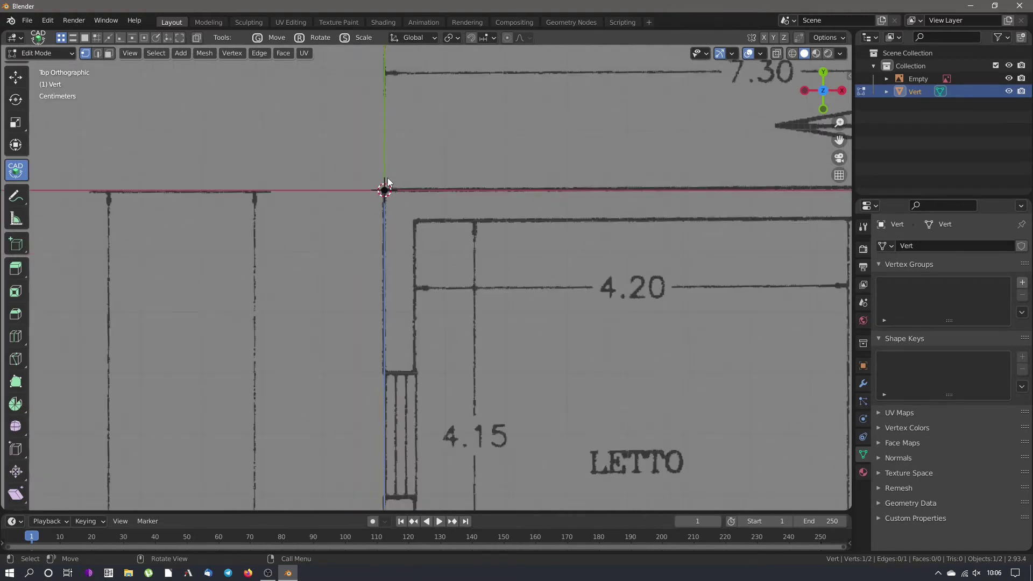
{"action": "scroll", "coordinate": [388, 178], "scroll_direction": "up", "scroll_amount": 6}
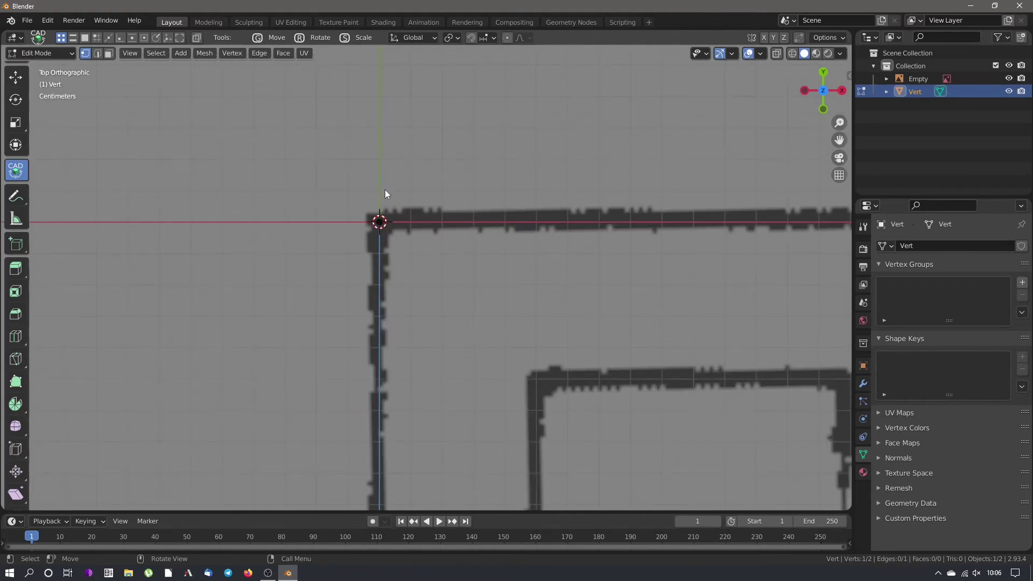
{"action": "scroll", "coordinate": [385, 192], "scroll_direction": "down", "scroll_amount": 6}
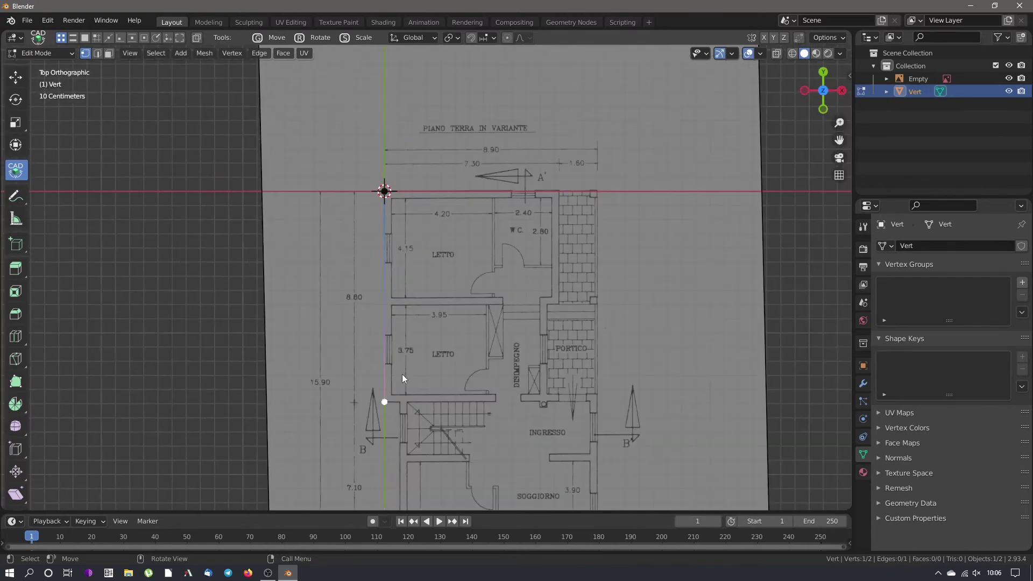
{"action": "scroll", "coordinate": [394, 387], "scroll_direction": "up", "scroll_amount": 2}
Turn on the Edge Length overlay and select the vertical reference edge in edge mode to measure its length
{"action": "left_click", "coordinate": [434, 324]}
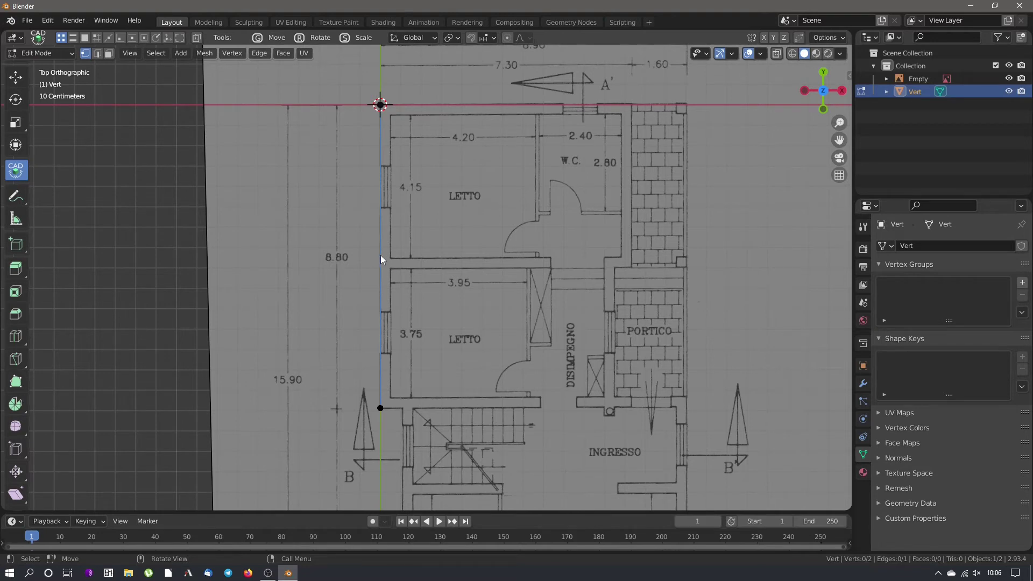
{"action": "left_click", "coordinate": [759, 54]}
{"action": "key", "text": "2"}
{"action": "left_click", "coordinate": [381, 244]}
{"action": "scroll", "coordinate": [405, 270], "scroll_direction": "up", "scroll_amount": 5}
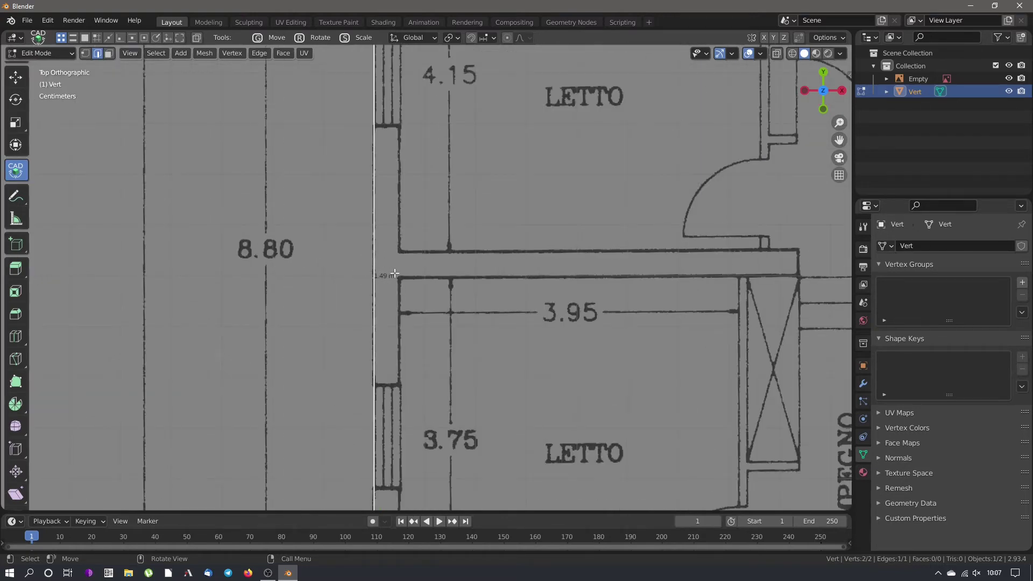
{"action": "scroll", "coordinate": [396, 274], "scroll_direction": "down", "scroll_amount": 5}
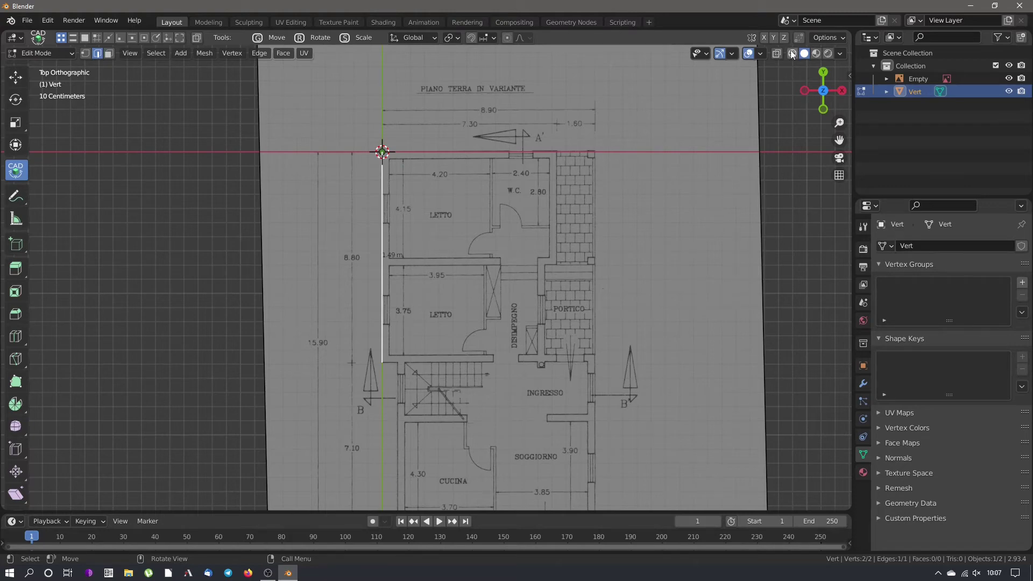
Turn off the Edge Length overlay, deselect the reference edge and return to Object Mode
{"action": "left_click", "coordinate": [761, 54]}
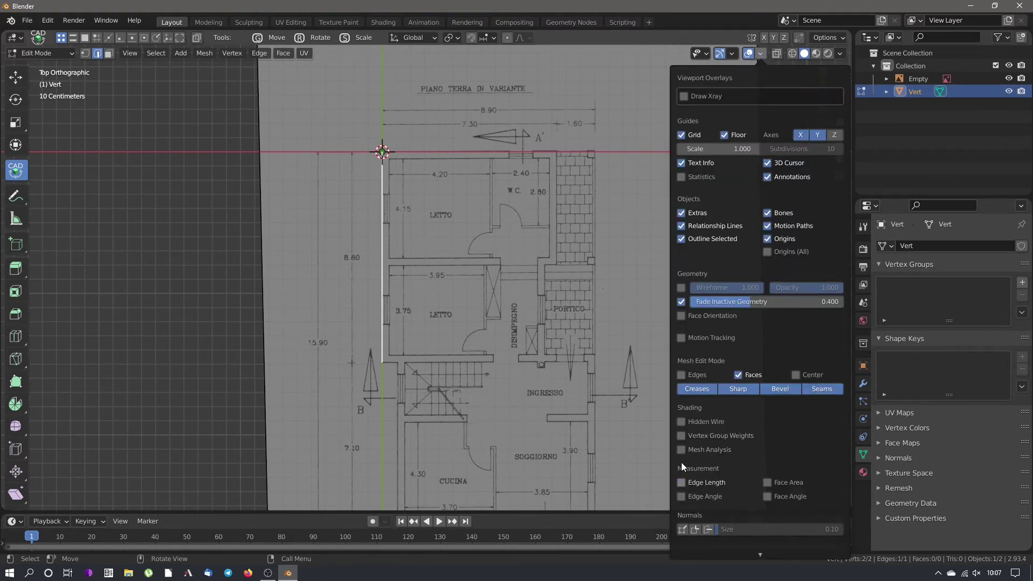
{"action": "left_click", "coordinate": [525, 312]}
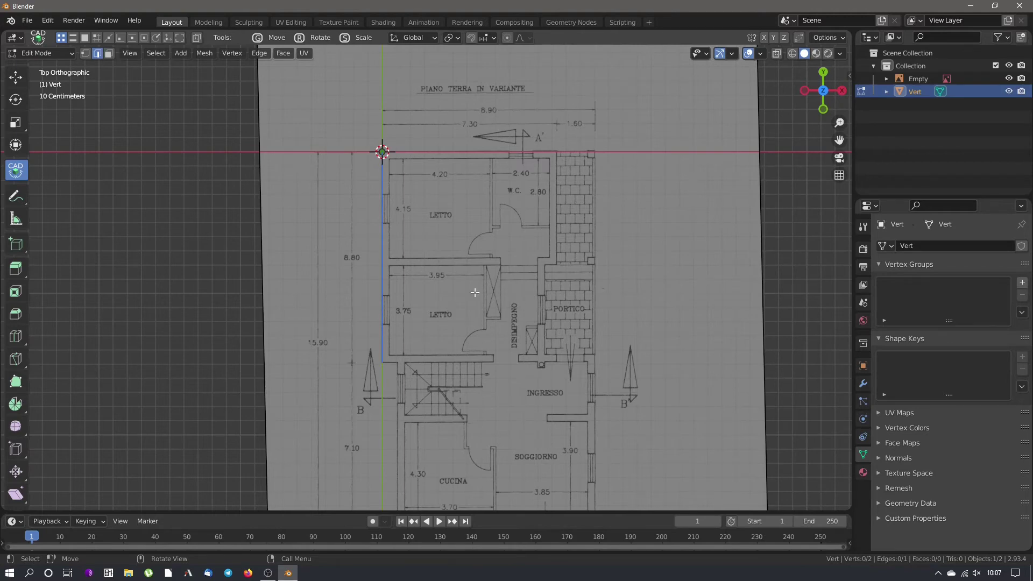
{"action": "key", "text": "ctrl+Tab"}
{"action": "left_click", "coordinate": [378, 291]}
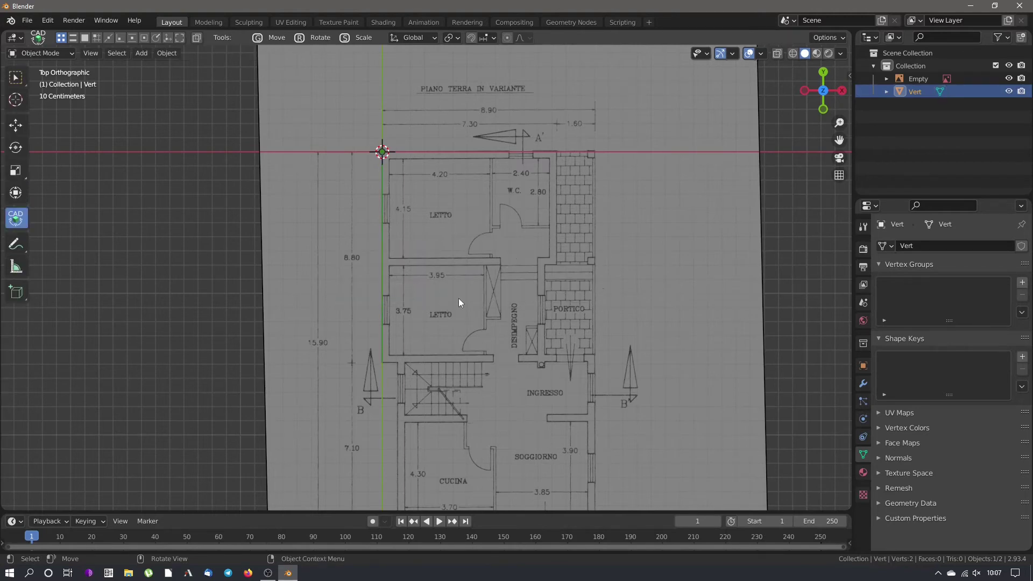
Deselect everything and add a new single-vertex mesh at the 3D cursor on the origin
{"action": "left_click", "coordinate": [457, 269]}
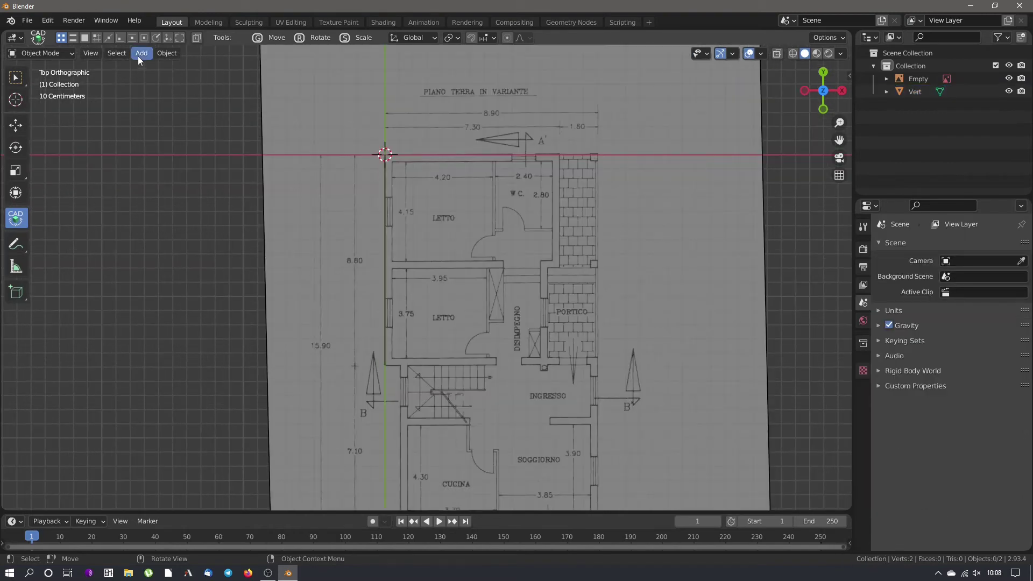
{"action": "left_click", "coordinate": [137, 56]}
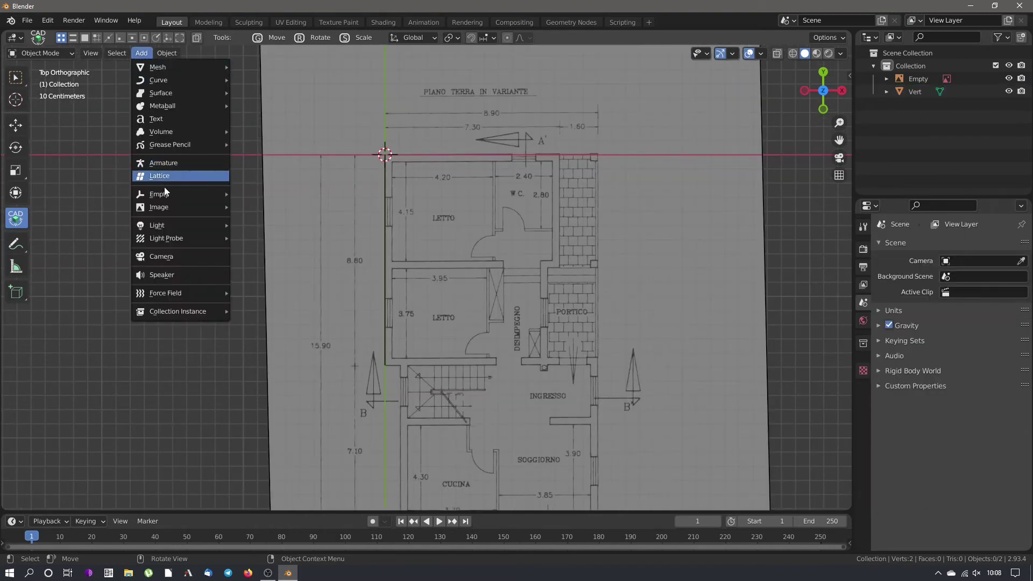
{"action": "mouse_move", "coordinate": [171, 66]}
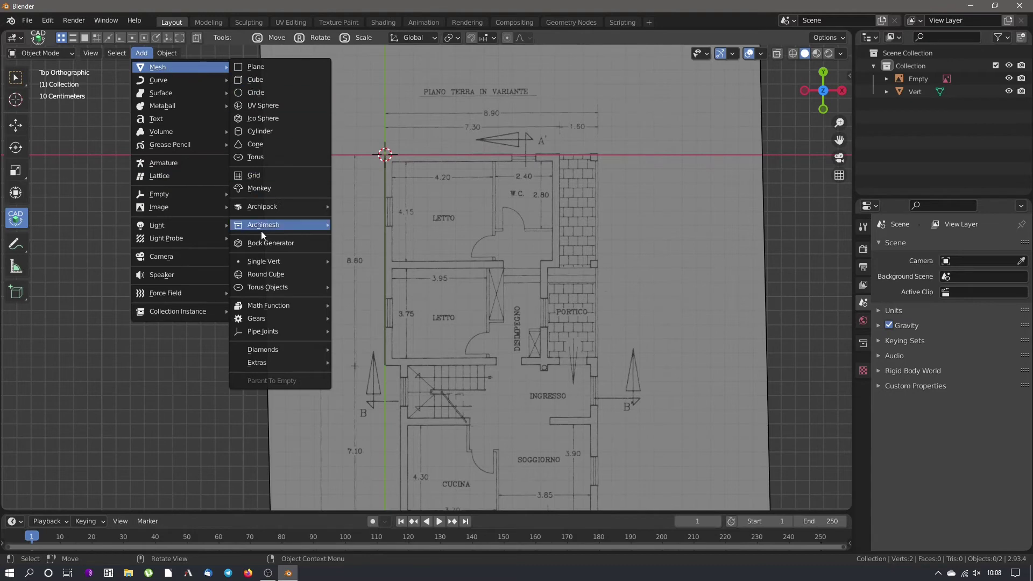
{"action": "mouse_move", "coordinate": [272, 260]}
{"action": "left_click", "coordinate": [359, 261]}
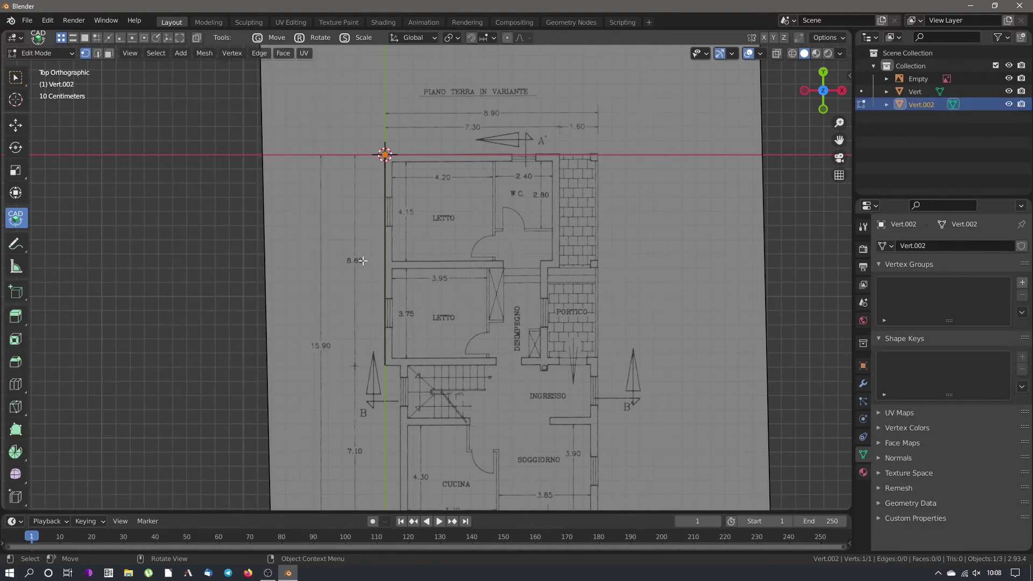
Extrude the vertex at the origin by -8.8 m along the global Y axis to form a true-length edge
{"action": "scroll", "coordinate": [328, 189], "scroll_direction": "down", "scroll_amount": 3}
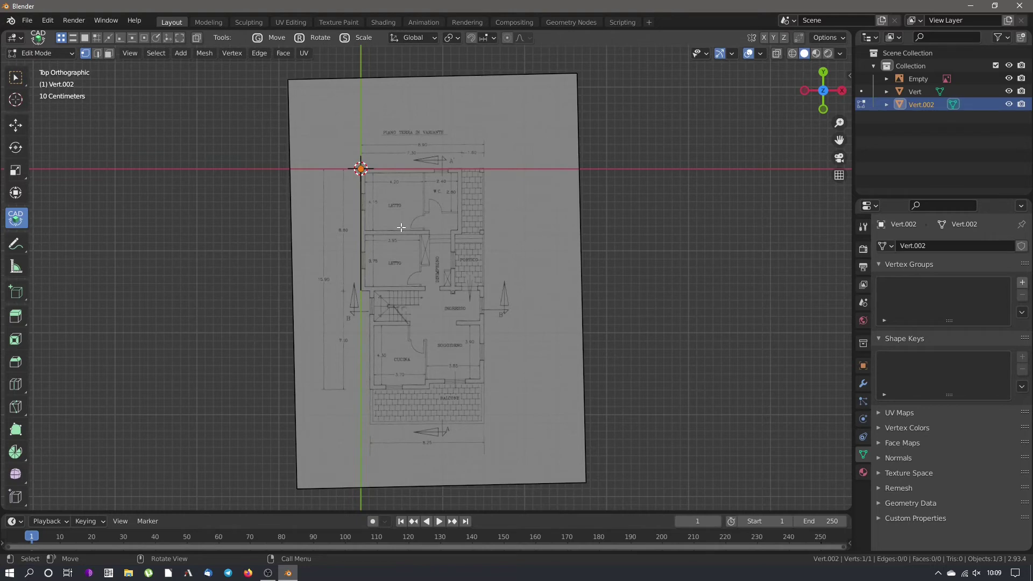
{"action": "key", "text": "e"}
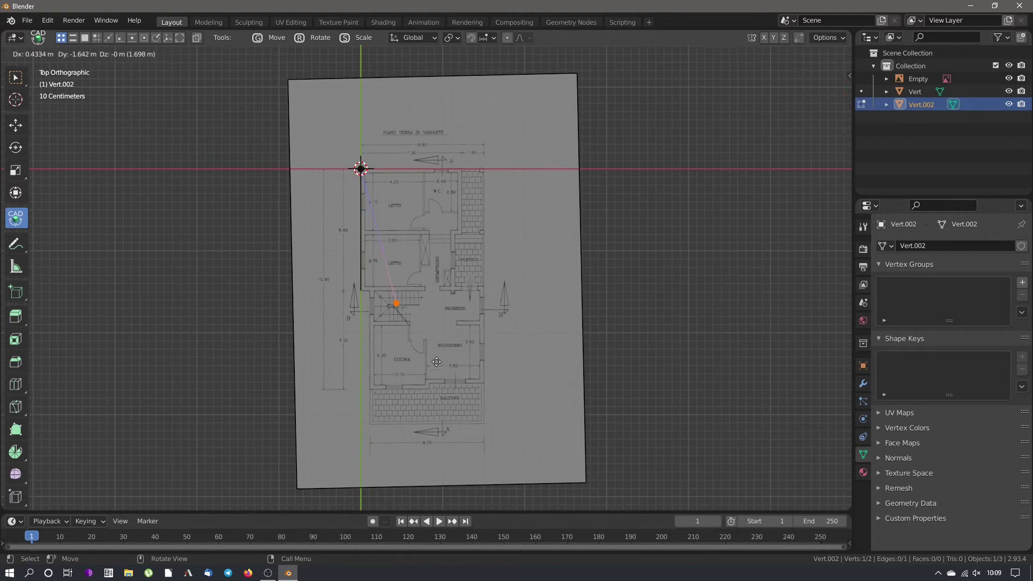
{"action": "key", "text": "y"}
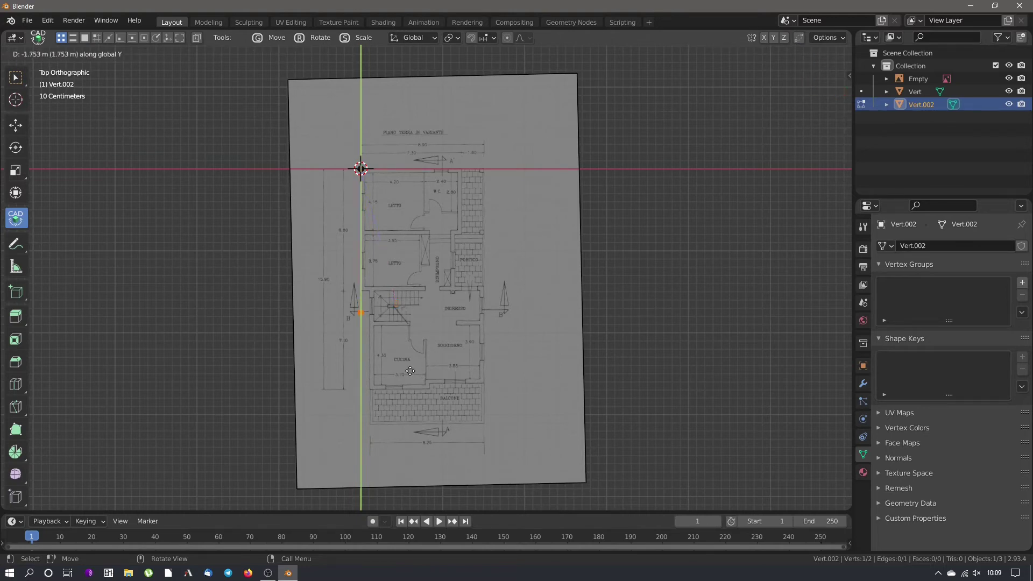
{"action": "type", "text": "8.8"}
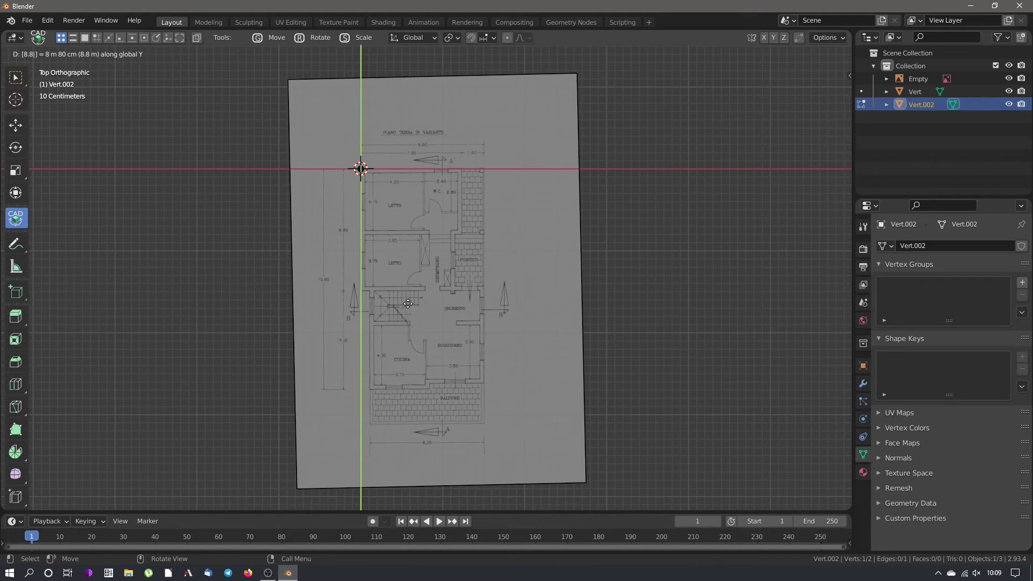
{"action": "key", "text": "minus"}
{"action": "key", "text": "Return"}
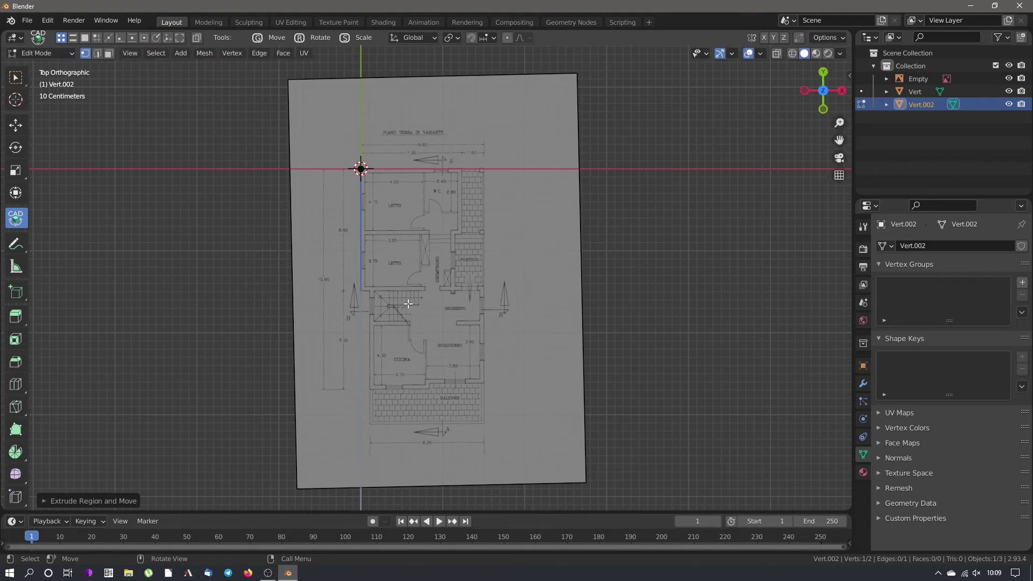
{"action": "scroll", "coordinate": [408, 304], "scroll_direction": "down", "scroll_amount": 7}
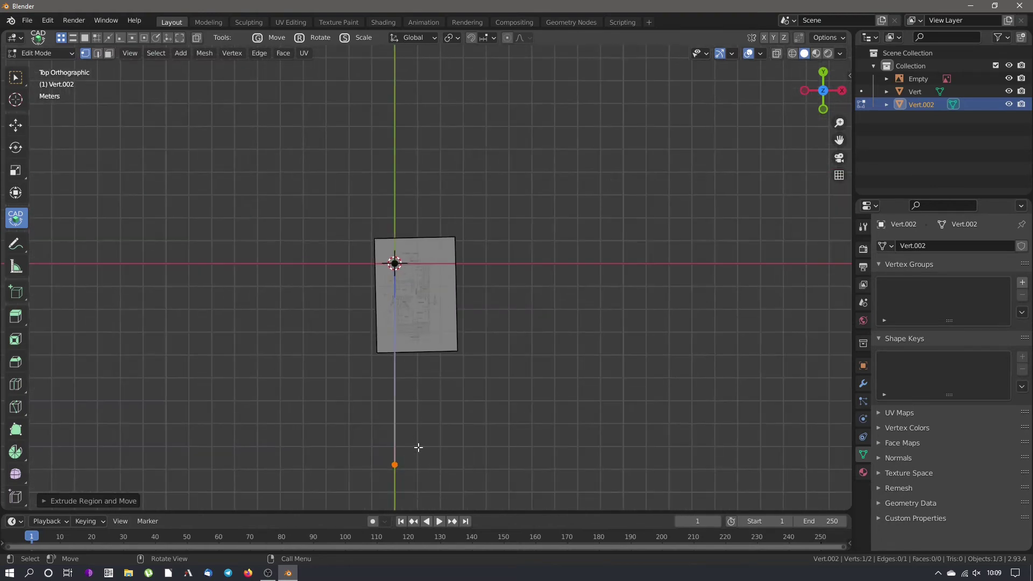
{"action": "middle_click_drag", "start_coordinate": [427, 422], "coordinate": [390, 337], "text": "shift"}
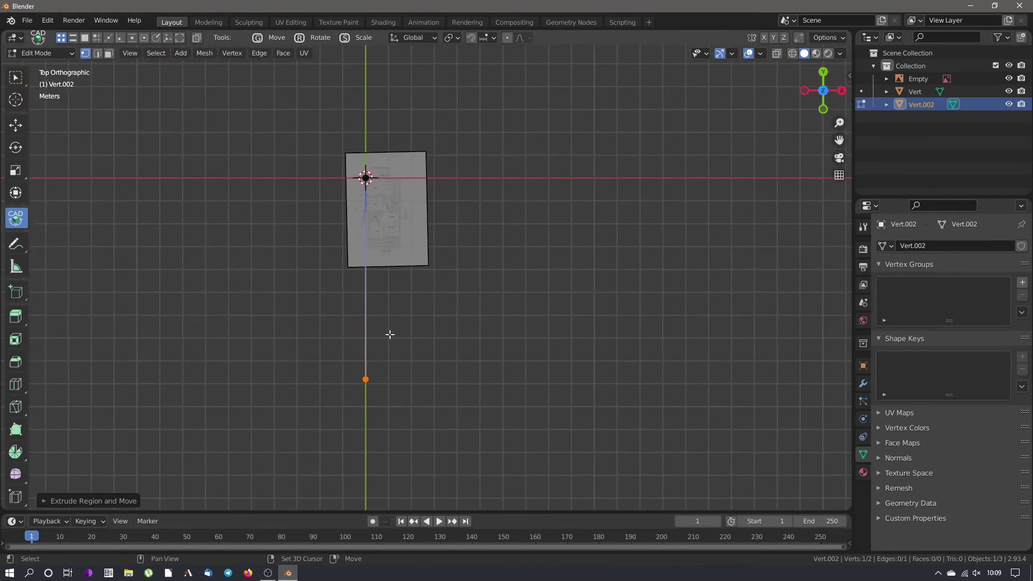
{"action": "scroll", "coordinate": [377, 323], "scroll_direction": "up", "scroll_amount": 2}
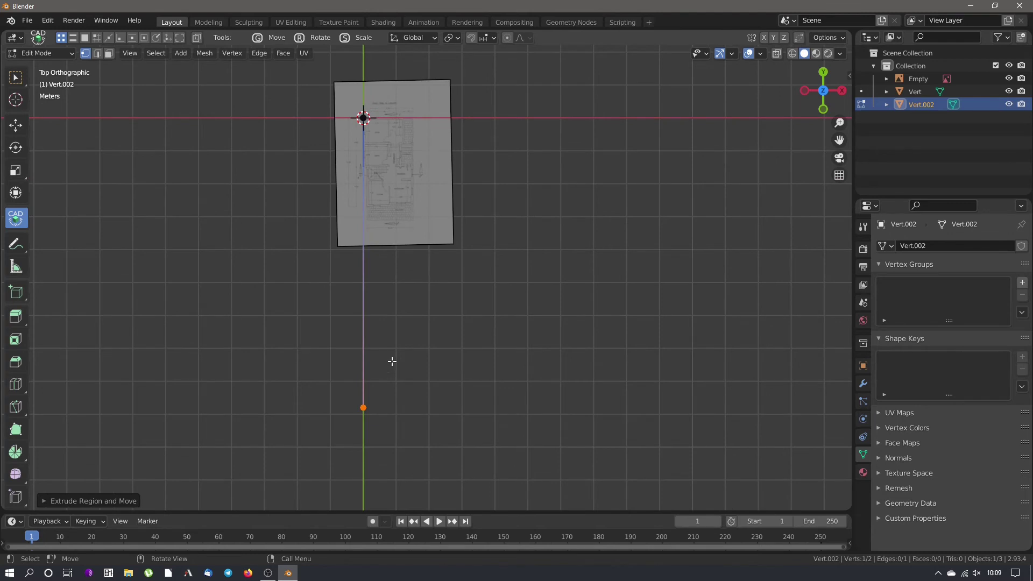
{"action": "scroll", "coordinate": [384, 334], "scroll_direction": "up", "scroll_amount": 1}
{"action": "left_click", "coordinate": [400, 337]}
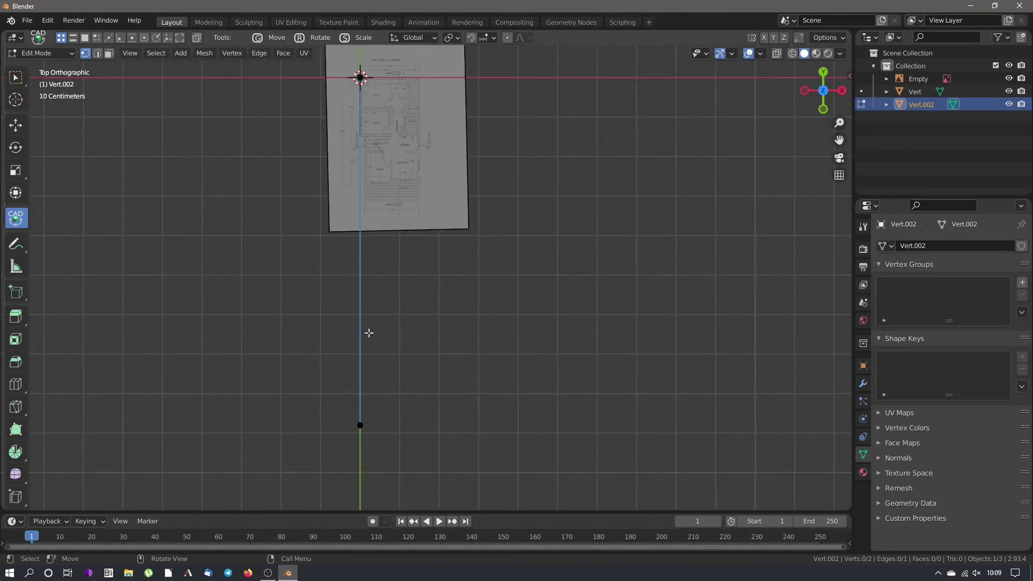
{"action": "left_click", "coordinate": [97, 53]}
{"action": "left_click", "coordinate": [361, 289]}
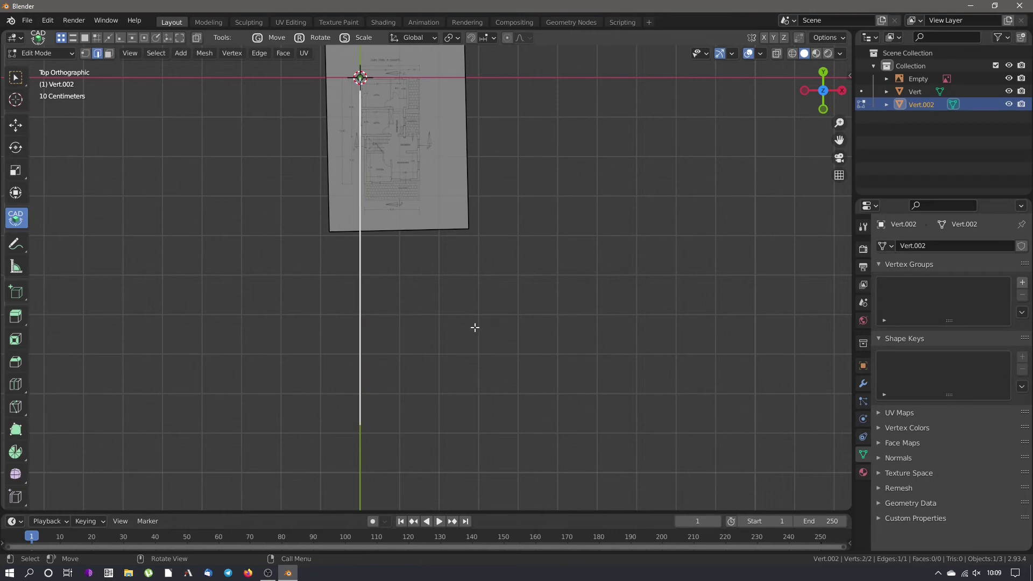
{"action": "left_click", "coordinate": [85, 52]}
{"action": "left_click", "coordinate": [263, 146]}
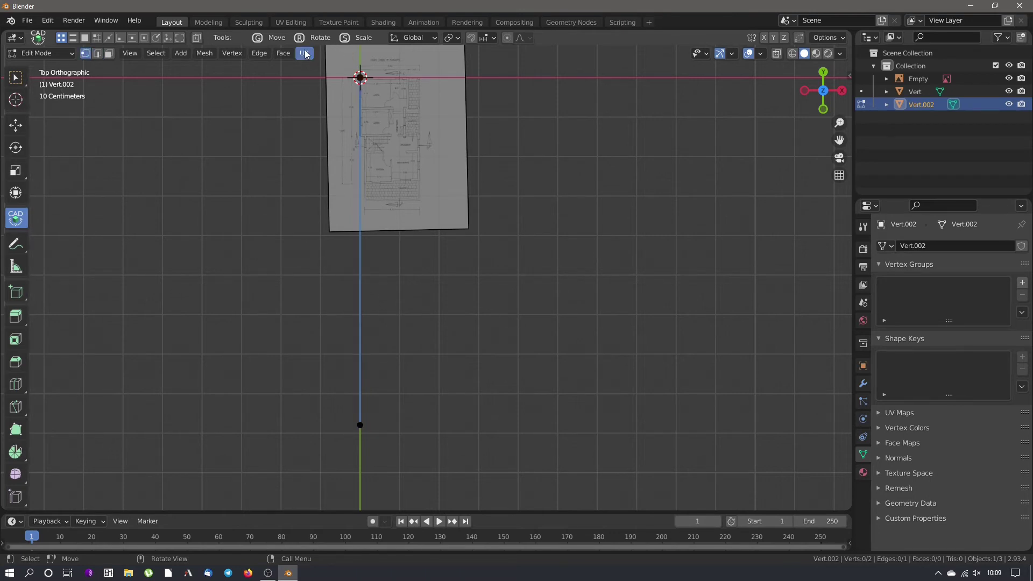
{"action": "left_click", "coordinate": [304, 53]}
{"action": "left_click", "coordinate": [242, 169]}
Select both vertices of the new long edge and turn on the Edge Length overlay to check its length, then deselect
{"action": "left_click", "coordinate": [16, 77]}
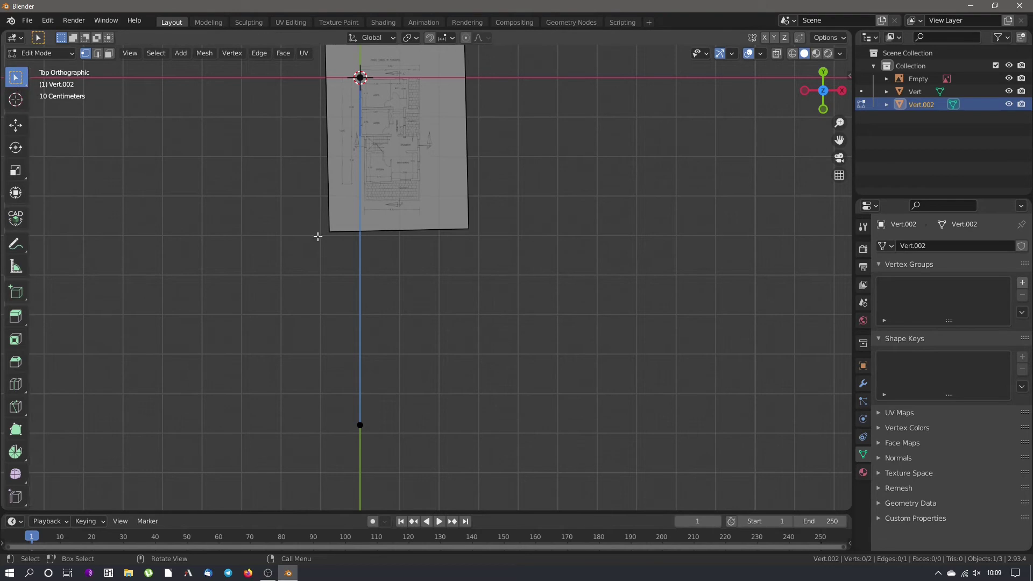
{"action": "left_click_drag", "start_coordinate": [471, 460], "coordinate": [319, 50]}
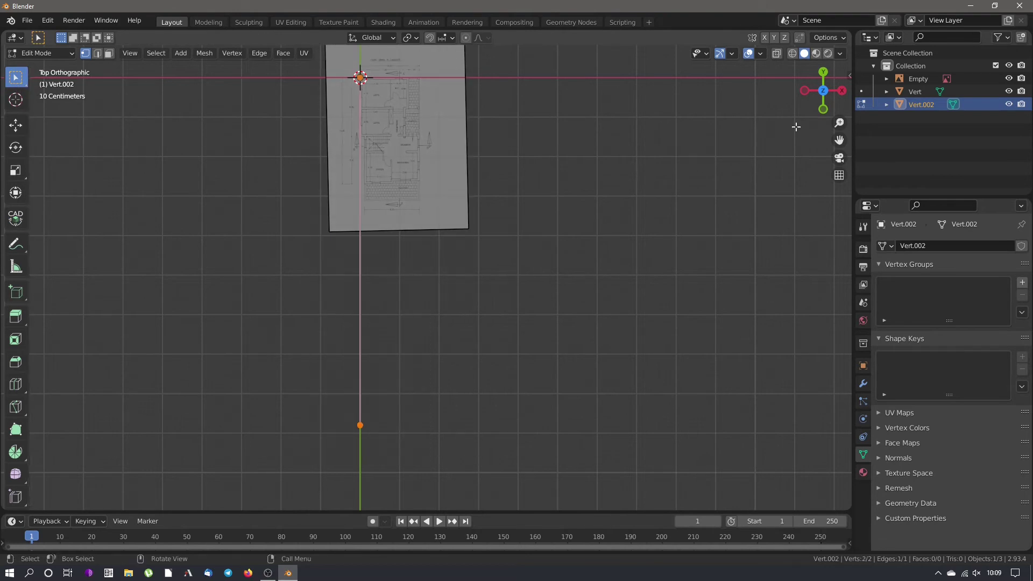
{"action": "left_click", "coordinate": [761, 53]}
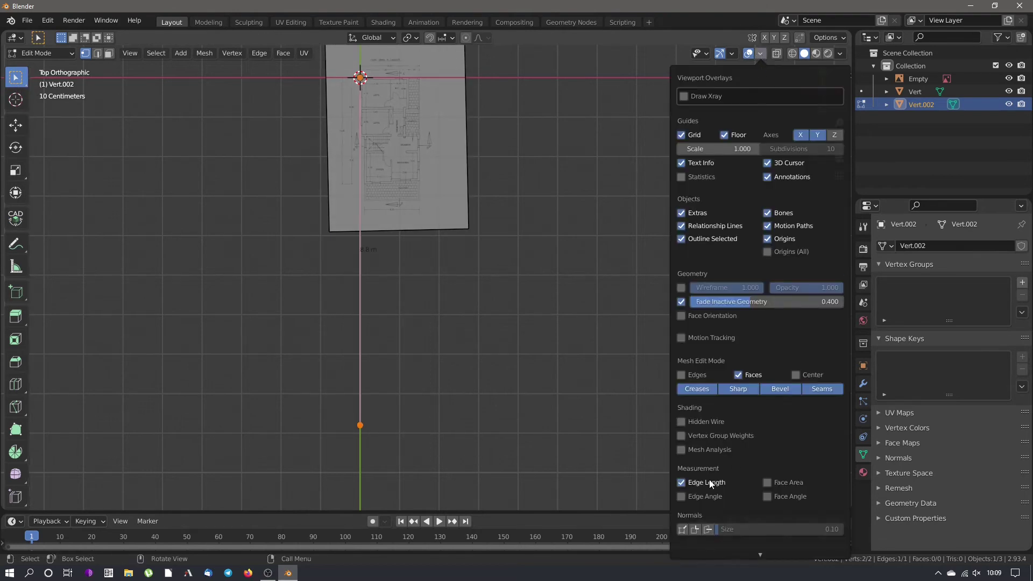
{"action": "scroll", "coordinate": [364, 255], "scroll_direction": "up", "scroll_amount": 5}
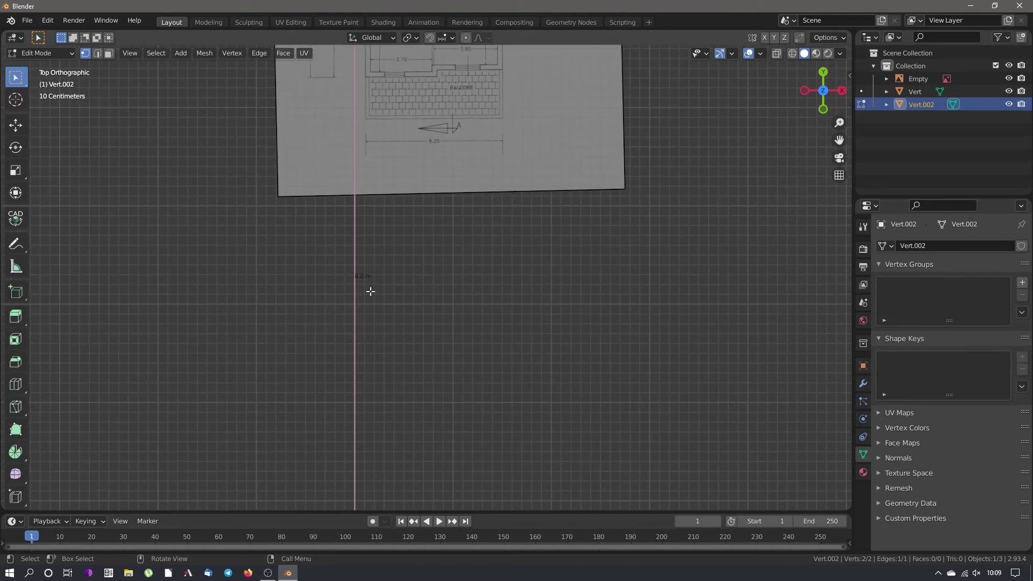
{"action": "scroll", "coordinate": [373, 275], "scroll_direction": "down", "scroll_amount": 5}
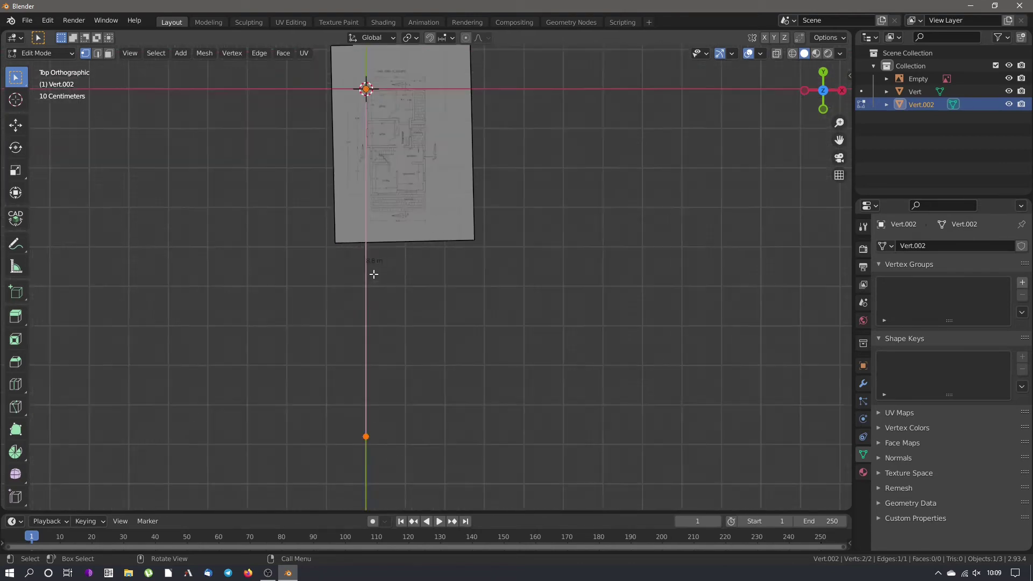
{"action": "scroll", "coordinate": [374, 275], "scroll_direction": "down", "scroll_amount": 2}
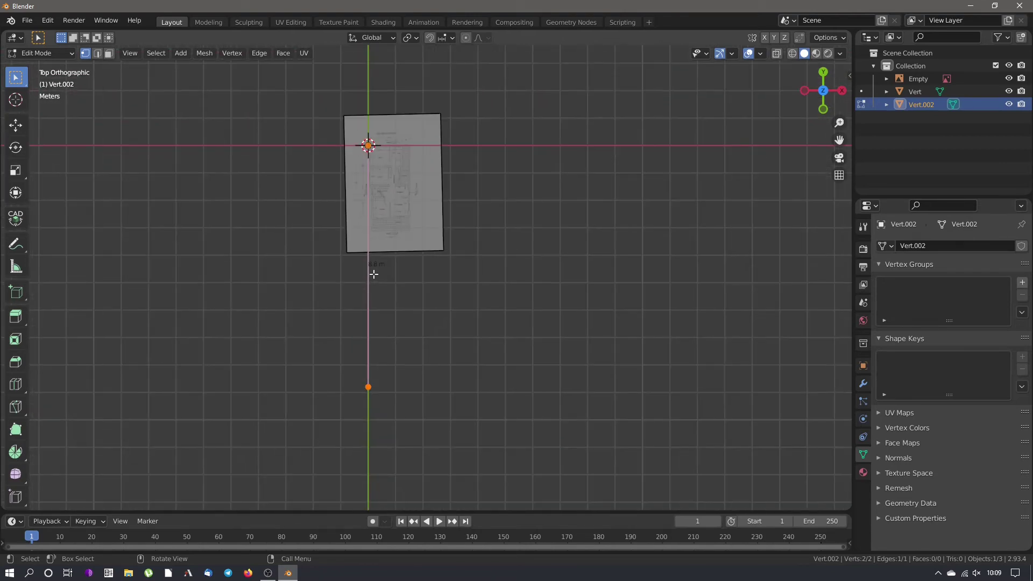
{"action": "left_click", "coordinate": [452, 306]}
{"action": "scroll", "coordinate": [379, 180], "scroll_direction": "up", "scroll_amount": 8}
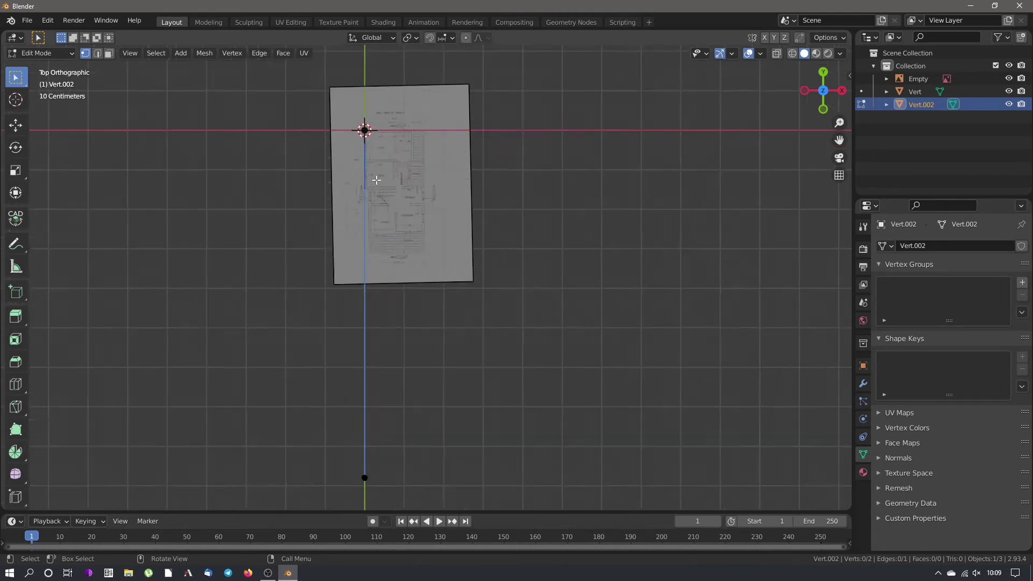
{"action": "scroll", "coordinate": [377, 188], "scroll_direction": "down", "scroll_amount": 4}
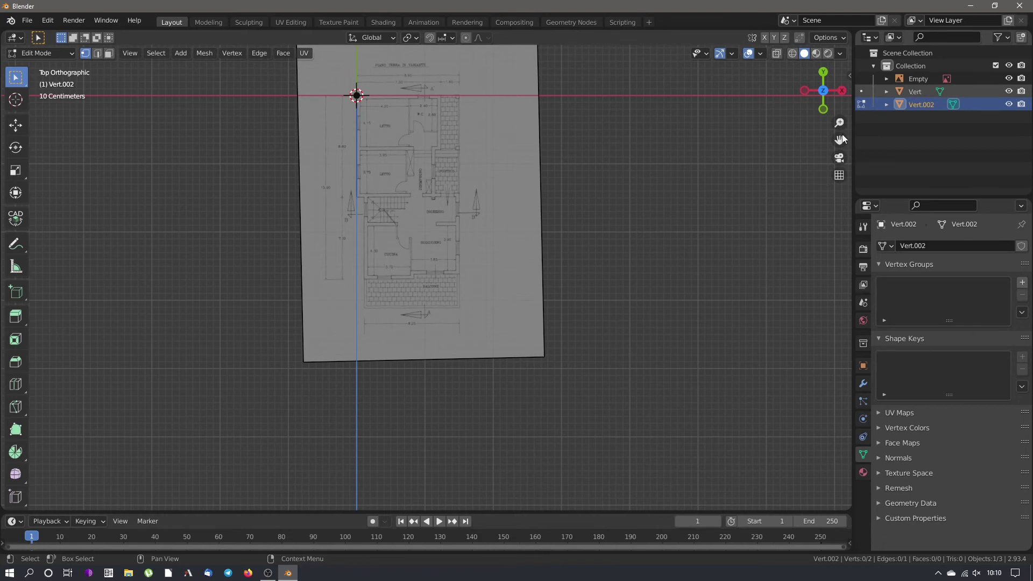
Leave the long edge's Edit Mode and open the shorter wall reference mesh, Vert, in Edit Mode
{"action": "left_click", "coordinate": [914, 92]}
{"action": "key", "text": "ctrl+Tab"}
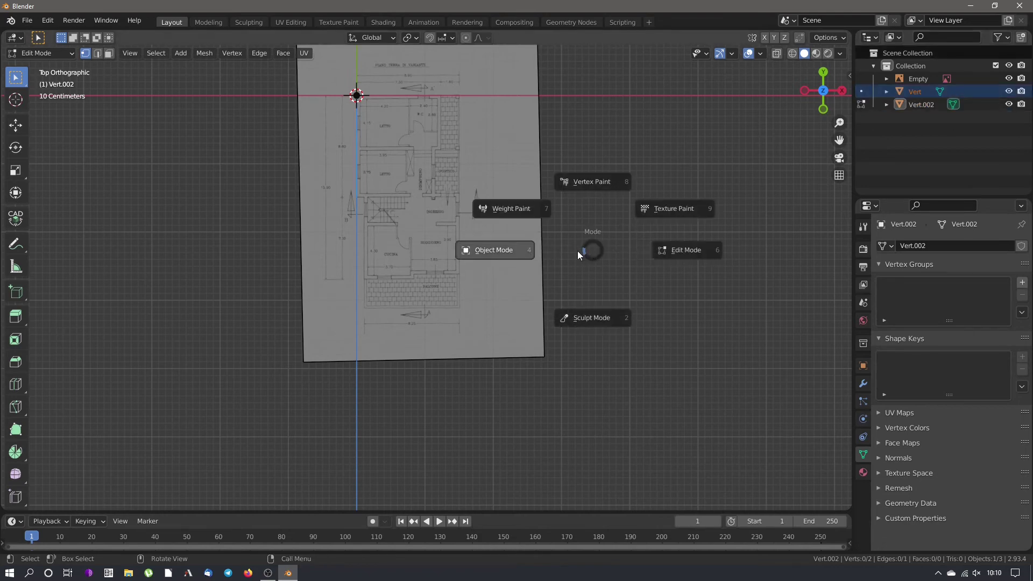
{"action": "left_click", "coordinate": [482, 250]}
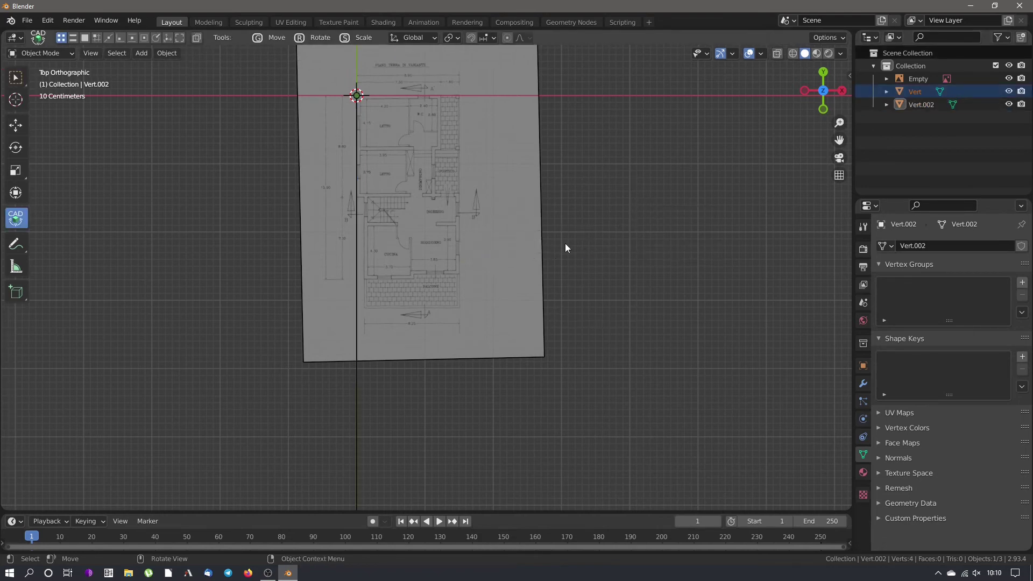
{"action": "left_click", "coordinate": [918, 91]}
{"action": "key", "text": "ctrl+Tab"}
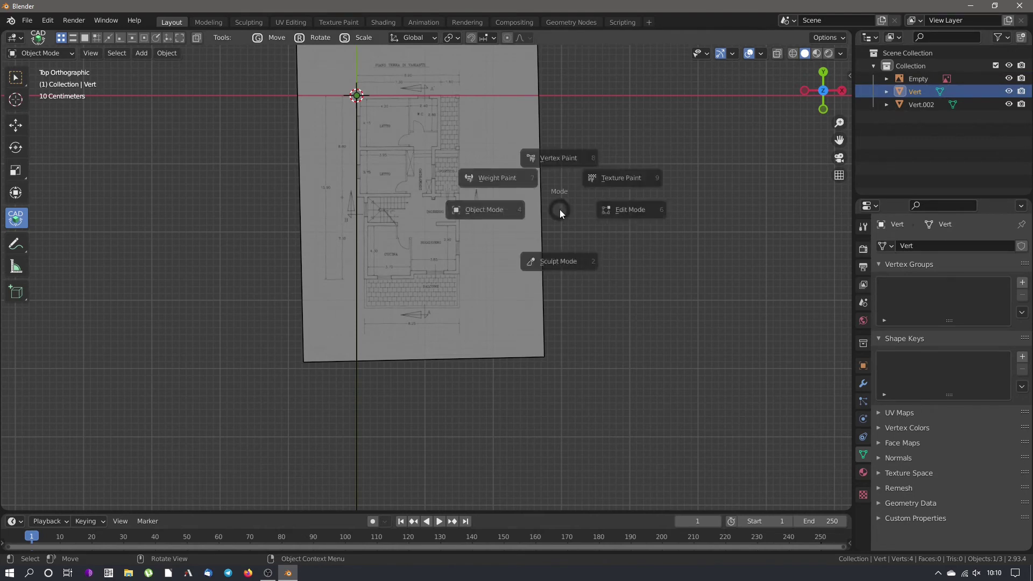
{"action": "left_click", "coordinate": [647, 208]}
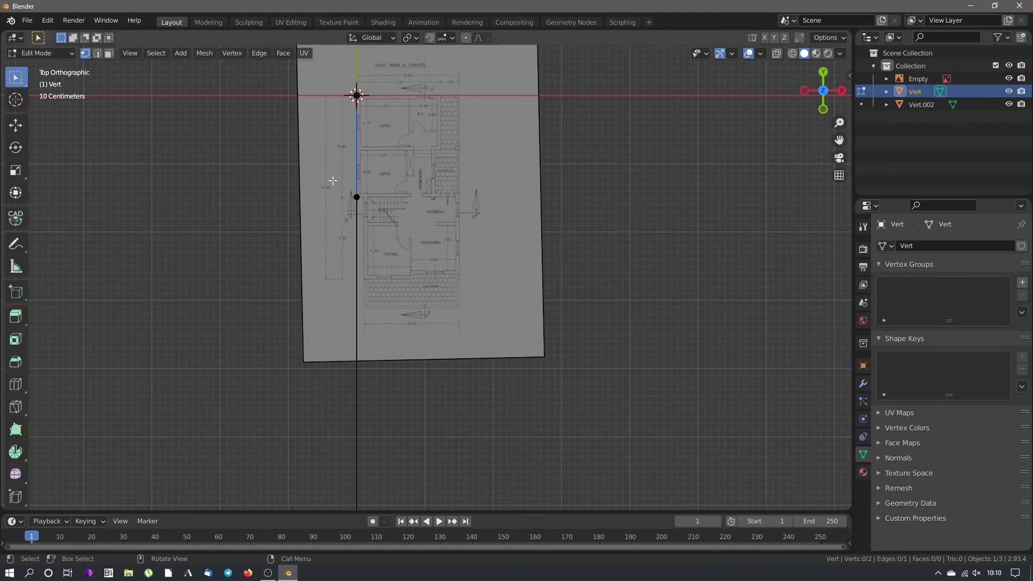
Extrude the wall reference edge's lower vertex about 1.17 m along the global X axis, then return to Object Mode with everything deselected
{"action": "left_click_drag", "start_coordinate": [332, 181], "coordinate": [392, 216]}
{"action": "key", "text": "e"}
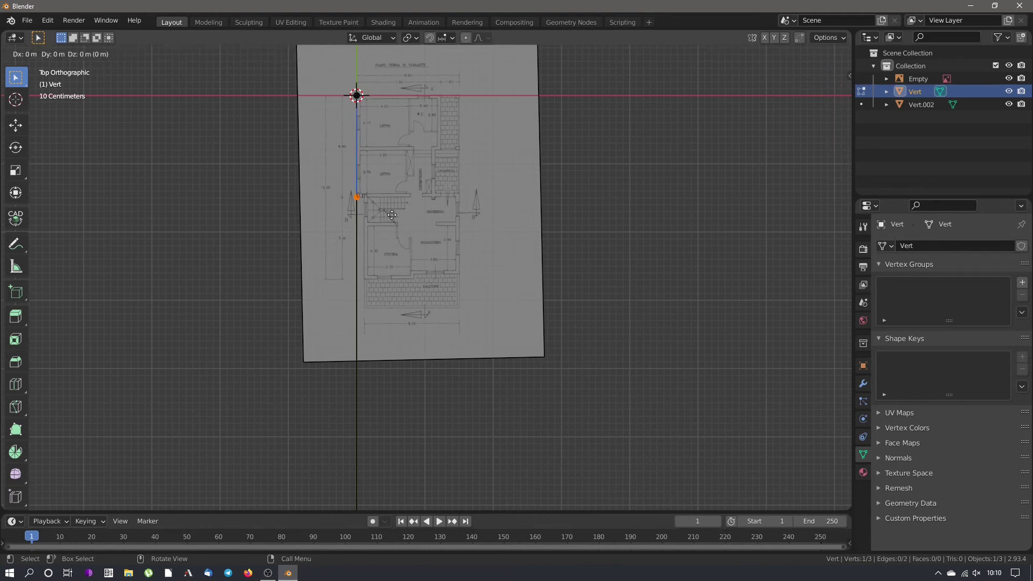
{"action": "key", "text": "x"}
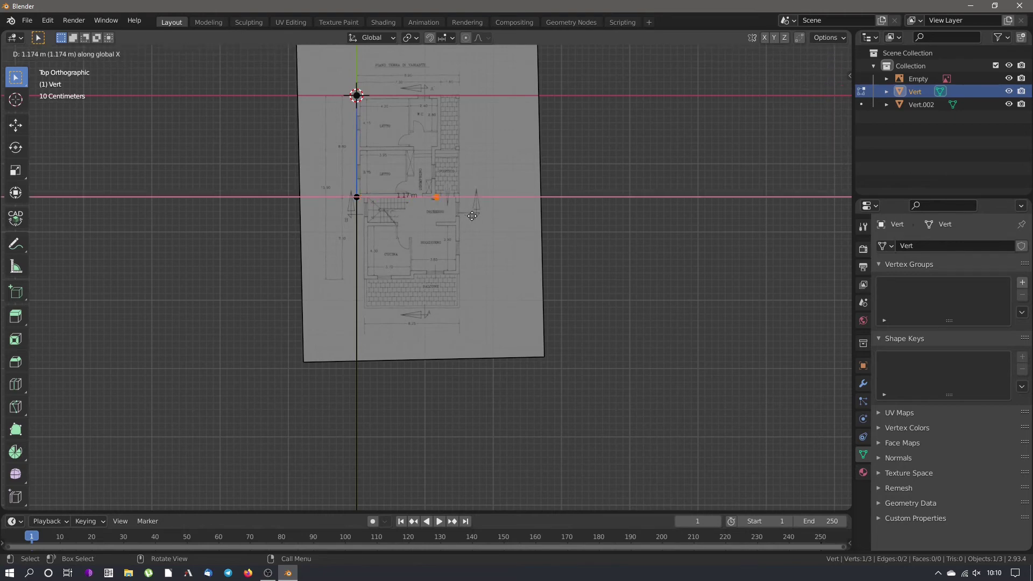
{"action": "left_click", "coordinate": [472, 215]}
{"action": "left_click", "coordinate": [420, 246]}
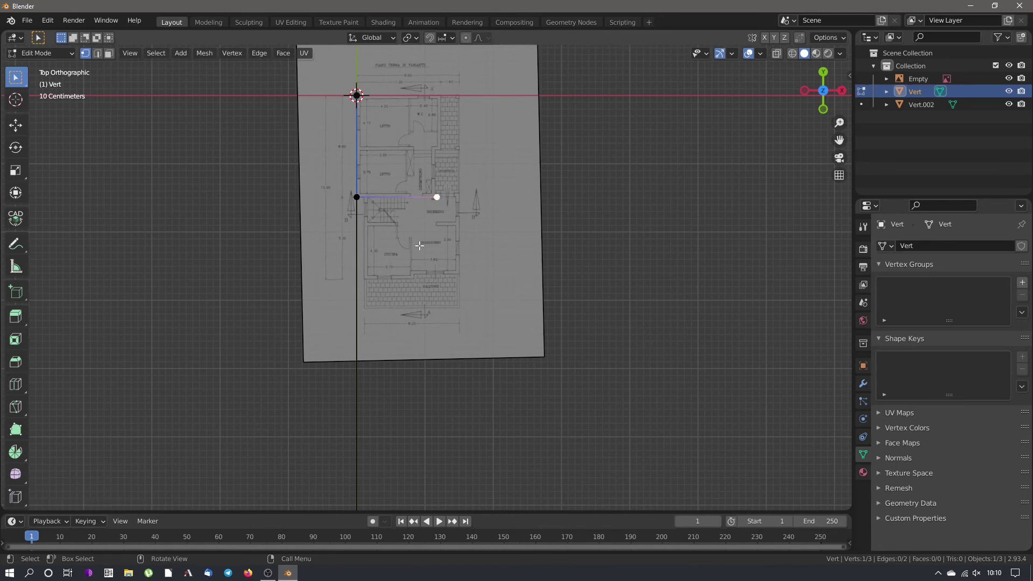
{"action": "key", "text": "ctrl+Tab"}
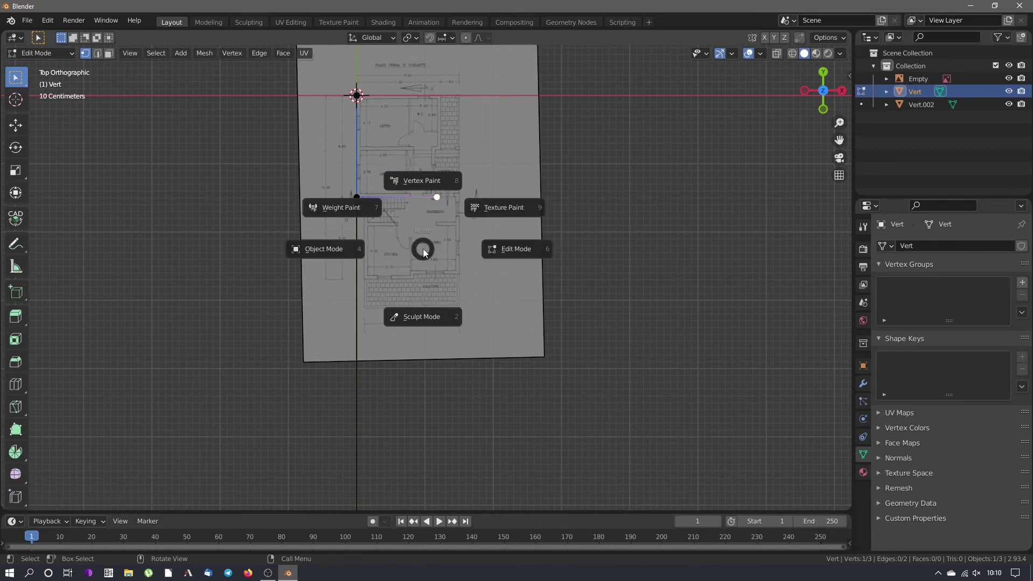
{"action": "left_click", "coordinate": [331, 247]}
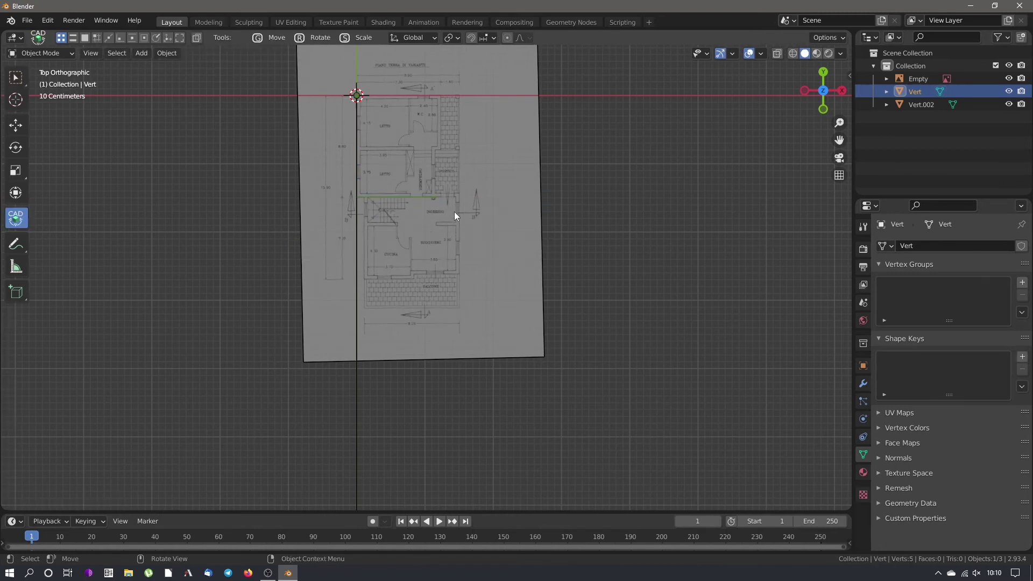
{"action": "left_click", "coordinate": [589, 232]}
Hide the Floor and Grid guides in the viewport overlays
{"action": "scroll", "coordinate": [429, 182], "scroll_direction": "down", "scroll_amount": 4}
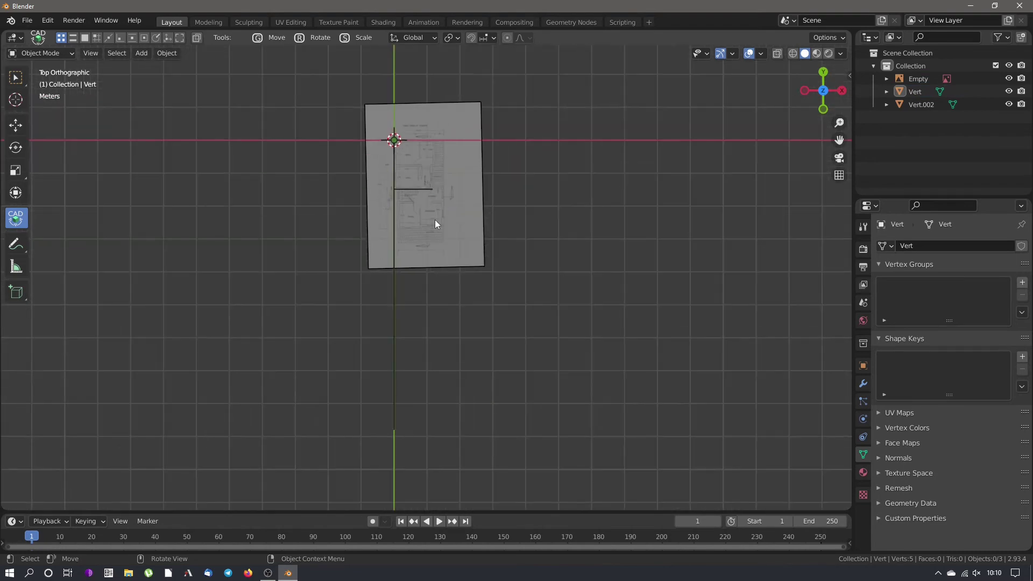
{"action": "scroll", "coordinate": [435, 226], "scroll_direction": "down", "scroll_amount": 1}
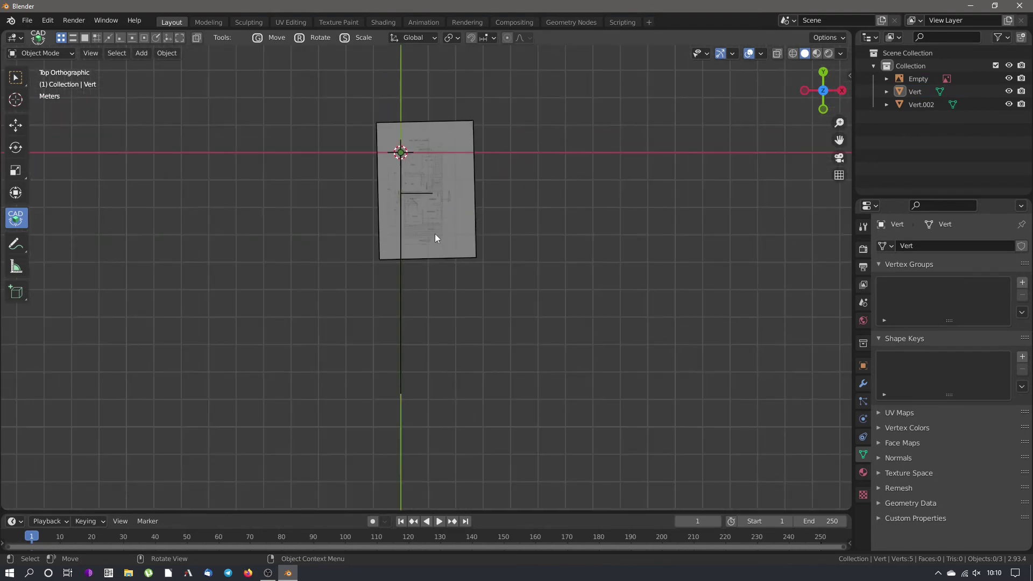
{"action": "left_click", "coordinate": [749, 53]}
{"action": "left_click", "coordinate": [749, 54]}
{"action": "left_click", "coordinate": [763, 52]}
{"action": "left_click", "coordinate": [761, 54]}
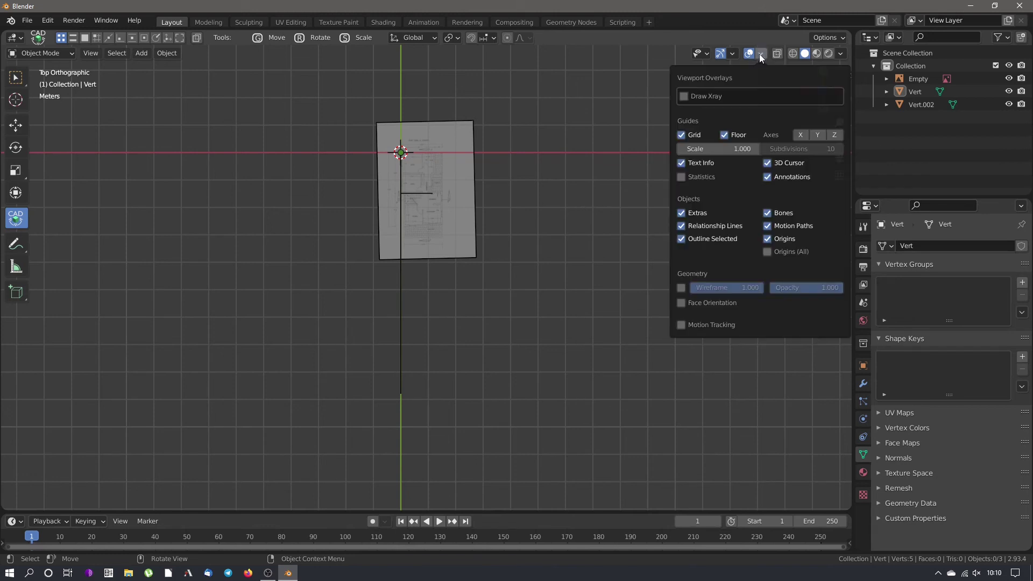
{"action": "left_click", "coordinate": [816, 134]}
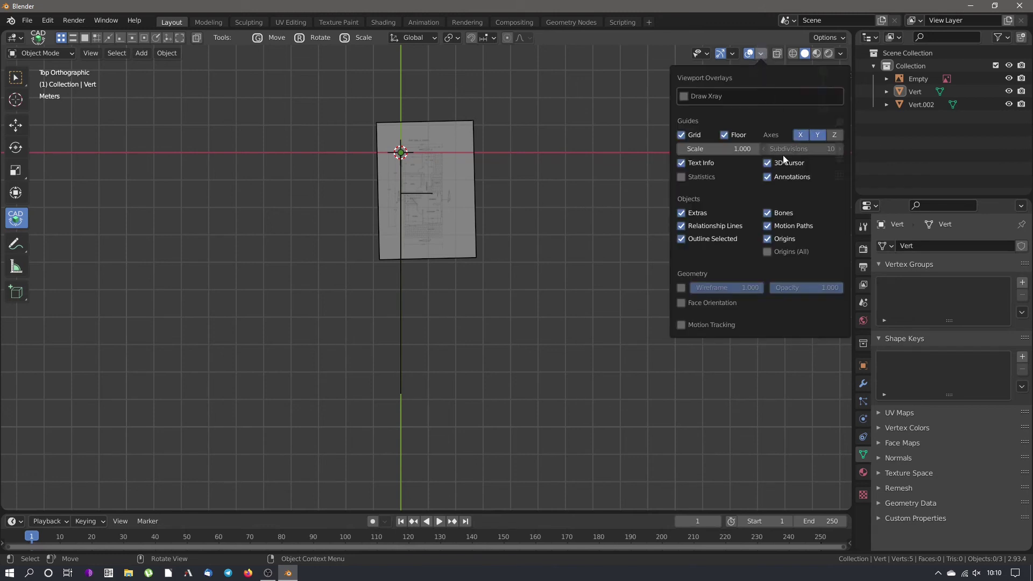
{"action": "left_click", "coordinate": [724, 136]}
{"action": "left_click", "coordinate": [681, 135]}
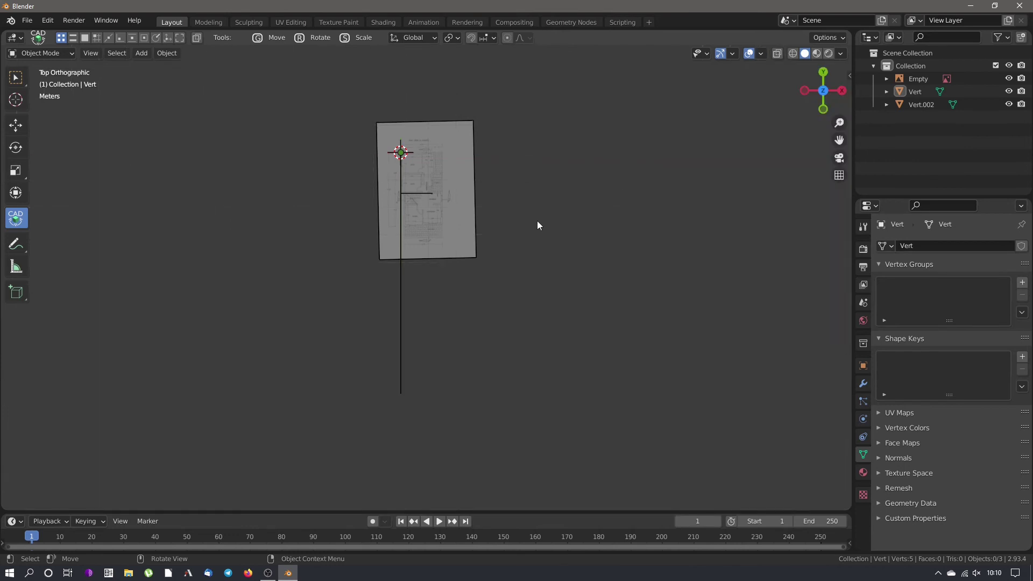
Move the 3D cursor off the origin to an empty spot to the left of the plan image
{"action": "scroll", "coordinate": [402, 153], "scroll_direction": "up", "scroll_amount": 4}
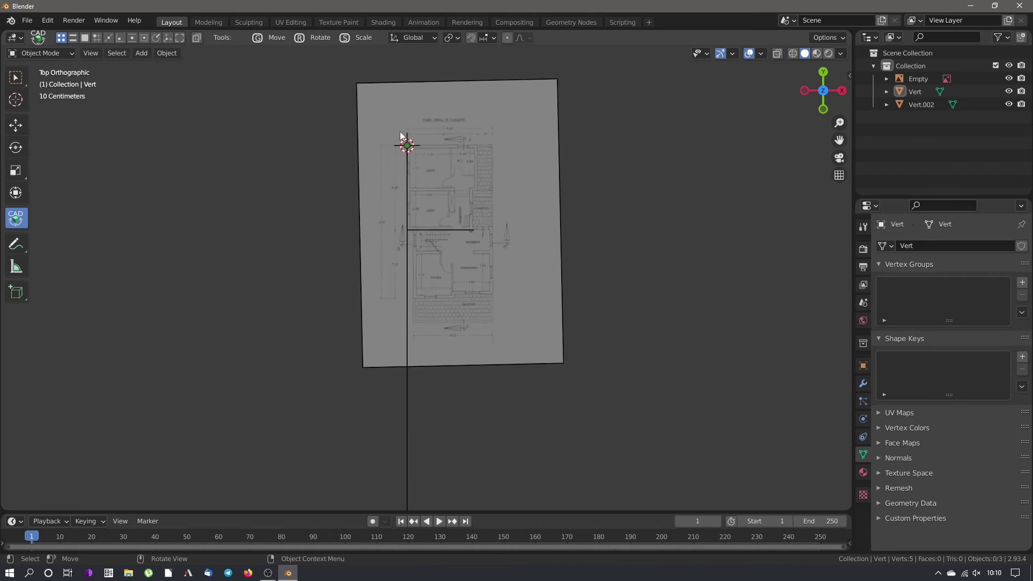
{"action": "right_click", "coordinate": [324, 141]}
{"action": "right_click", "coordinate": [312, 142], "text": "shift"}
{"action": "scroll", "coordinate": [484, 157], "scroll_direction": "down", "scroll_amount": 2}
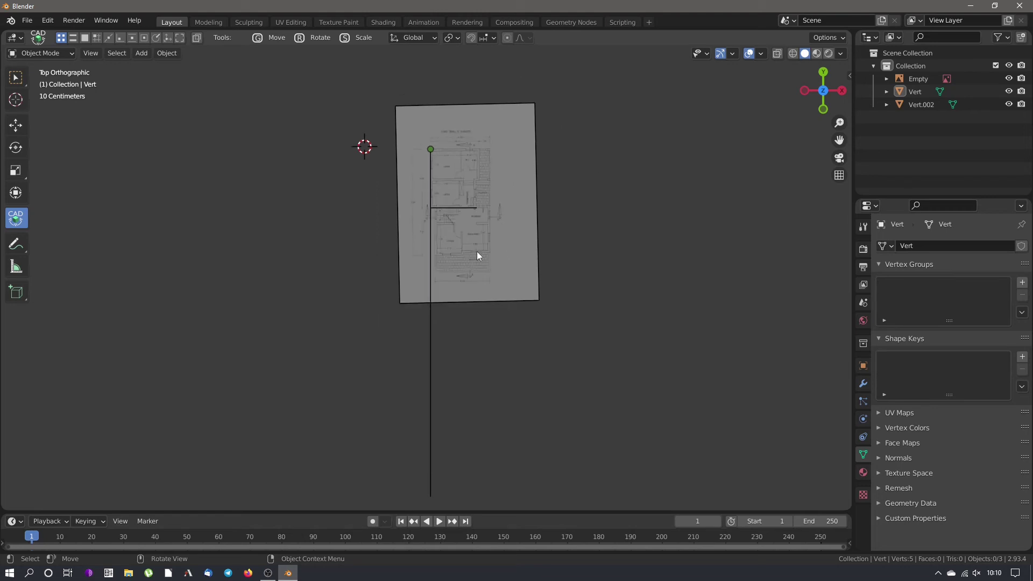
Scale the plan image by reference from the edges' shared upper vertex, taking the short wall edge's lower vertex to the 8.8 m edge's lower end
{"action": "scroll", "coordinate": [476, 249], "scroll_direction": "up", "scroll_amount": 1}
{"action": "scroll", "coordinate": [474, 252], "scroll_direction": "down", "scroll_amount": 1}
{"action": "left_click", "coordinate": [924, 104]}
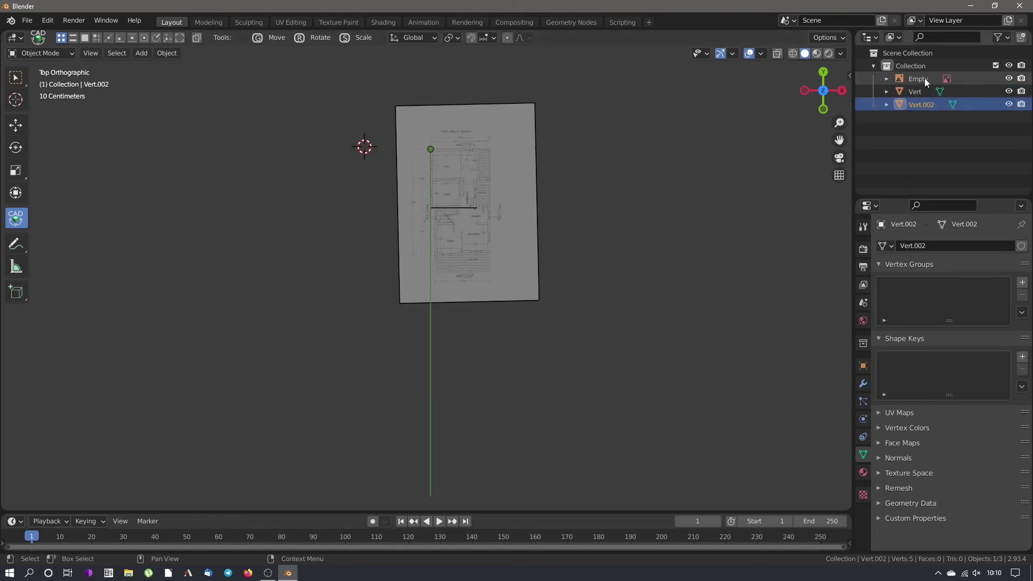
{"action": "left_click", "coordinate": [924, 79]}
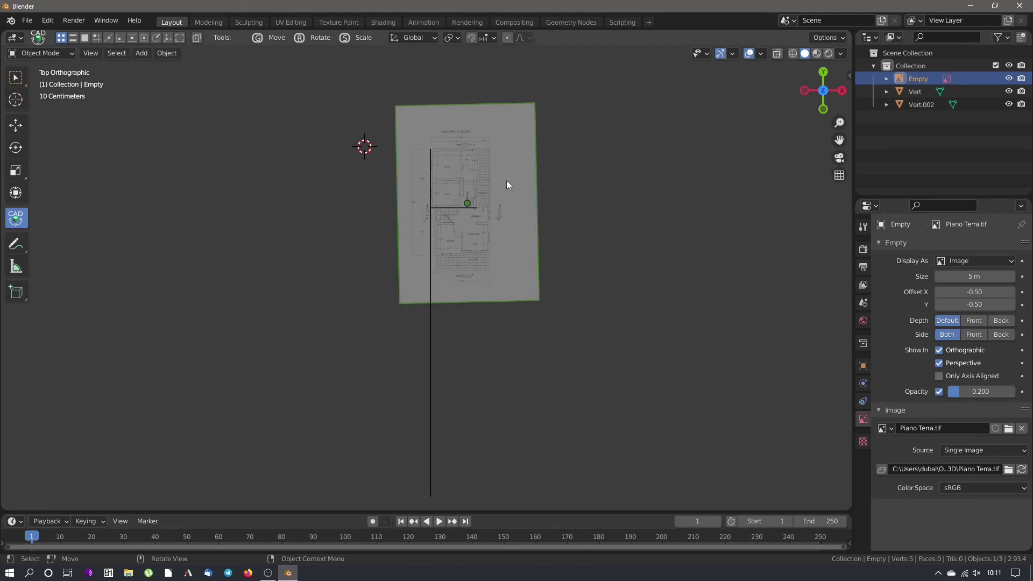
{"action": "left_click", "coordinate": [432, 150]}
{"action": "left_click", "coordinate": [433, 210]}
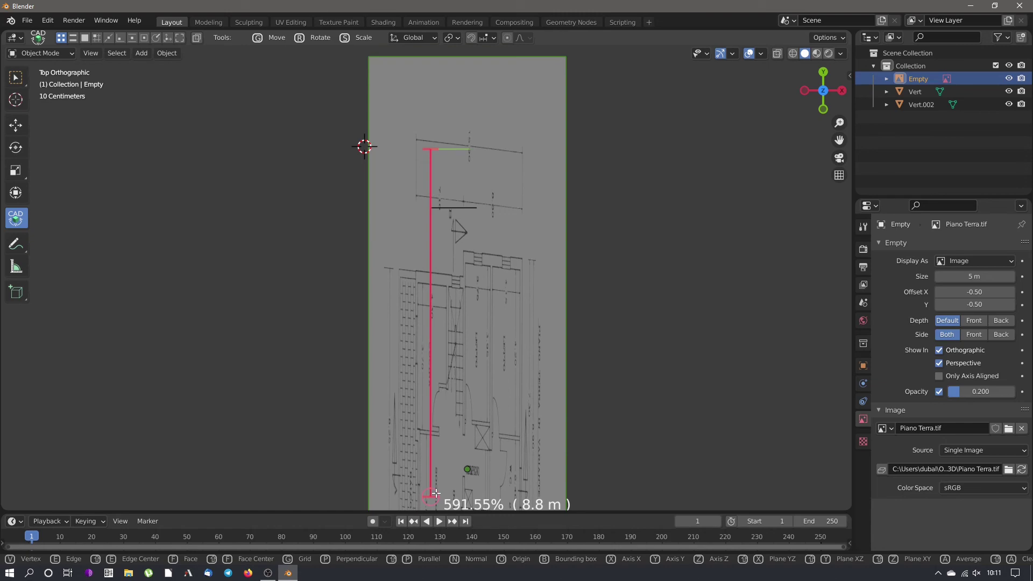
{"action": "left_click", "coordinate": [436, 493]}
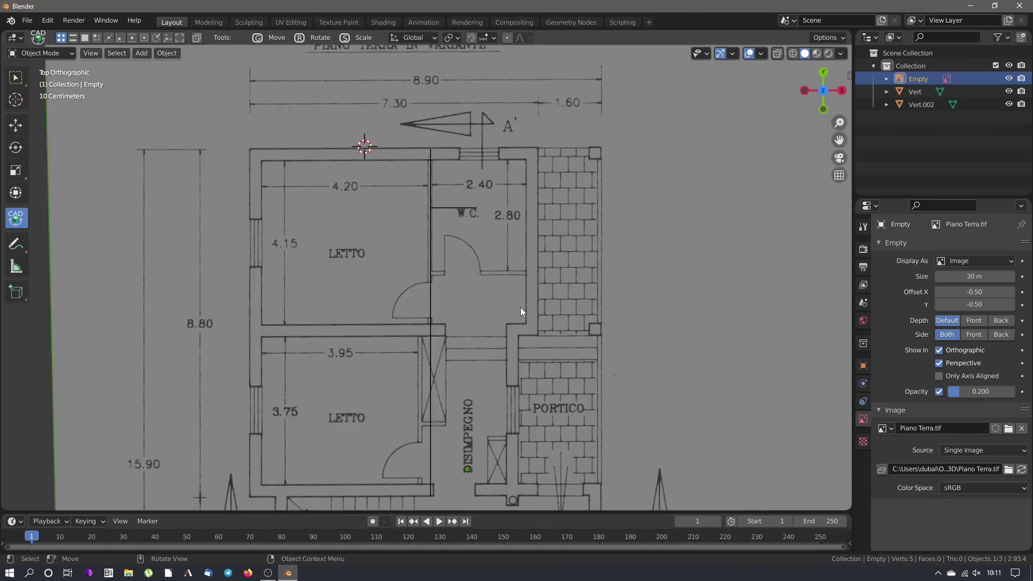
Move the plan image from its upper-left outer wall corner onto the upper vertex of the 8.8 m reference edge
{"action": "scroll", "coordinate": [507, 231], "scroll_direction": "down", "scroll_amount": 3}
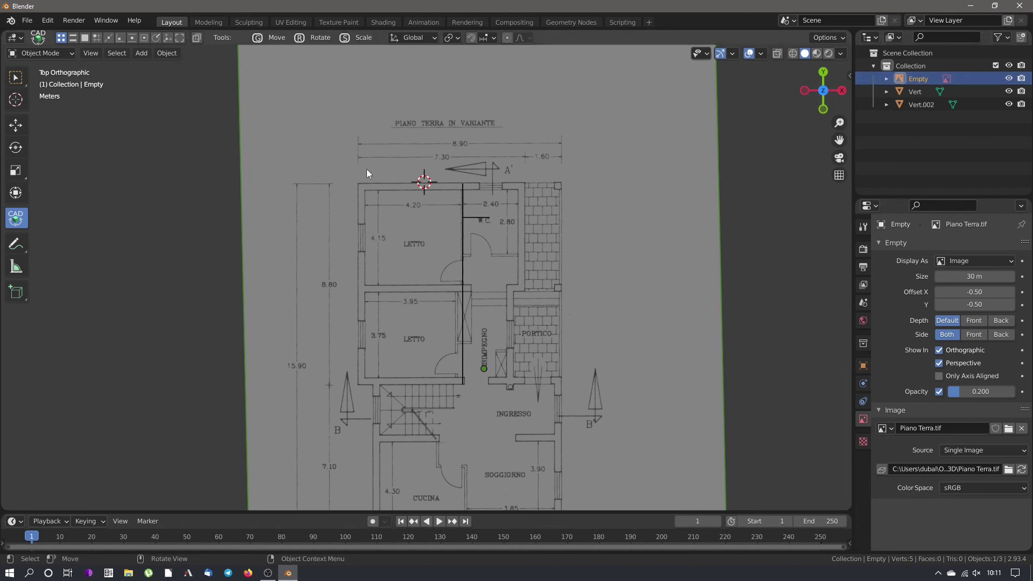
{"action": "scroll", "coordinate": [365, 176], "scroll_direction": "up", "scroll_amount": 10}
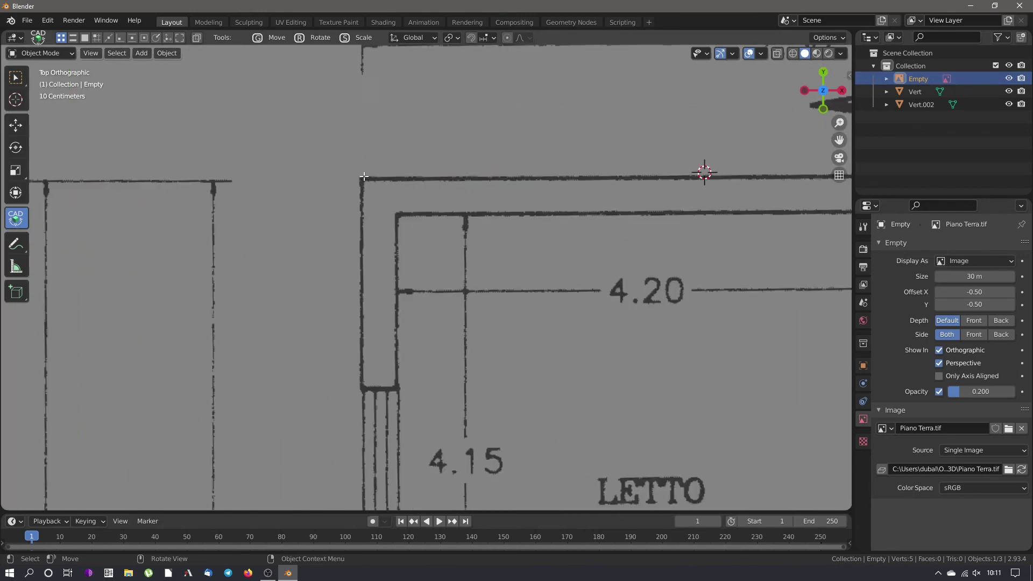
{"action": "scroll", "coordinate": [363, 178], "scroll_direction": "up", "scroll_amount": 4}
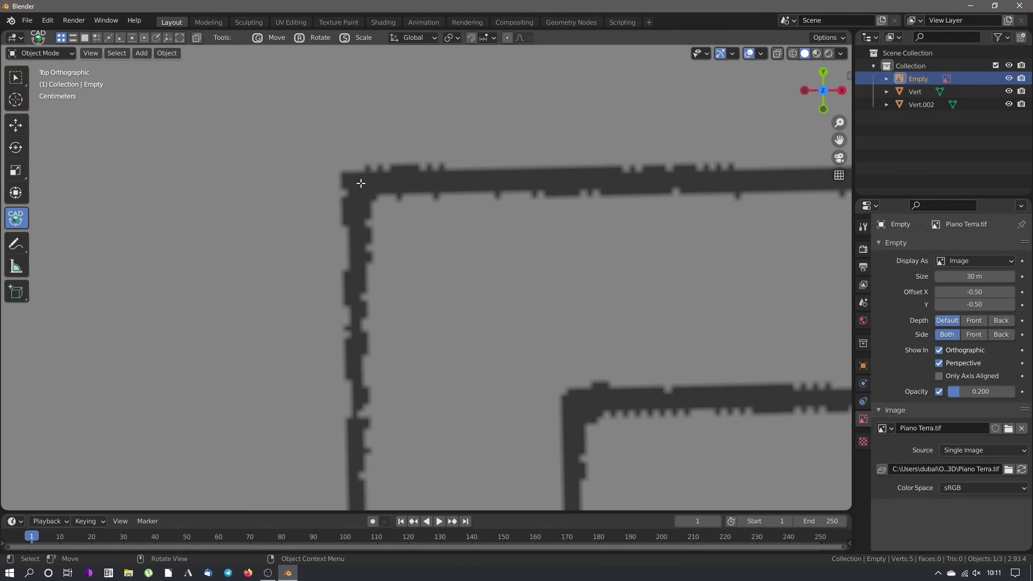
{"action": "left_click", "coordinate": [359, 184]}
{"action": "scroll", "coordinate": [299, 140], "scroll_direction": "down", "scroll_amount": 6}
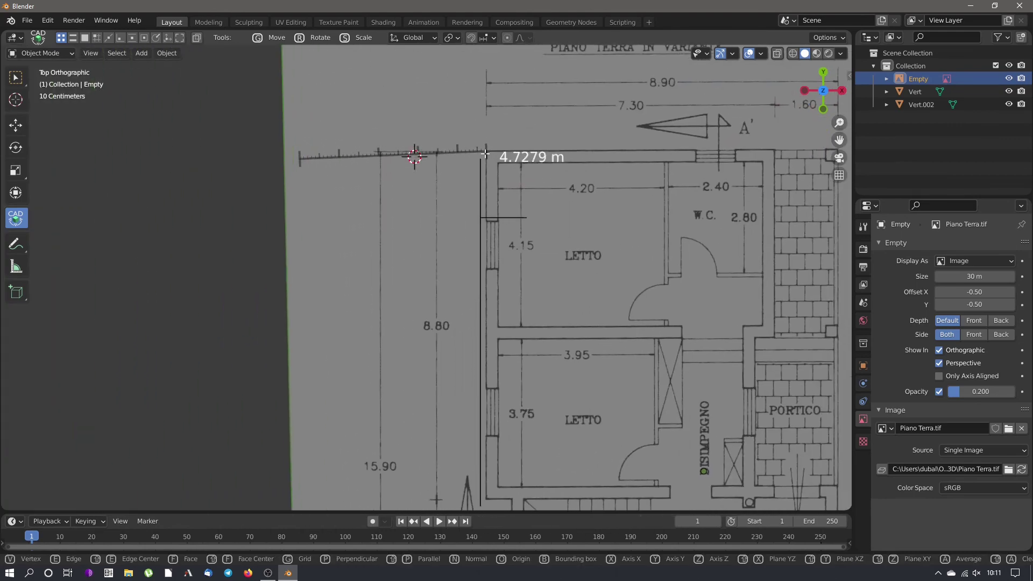
{"action": "left_click", "coordinate": [480, 159]}
{"action": "scroll", "coordinate": [466, 121], "scroll_direction": "down", "scroll_amount": 6}
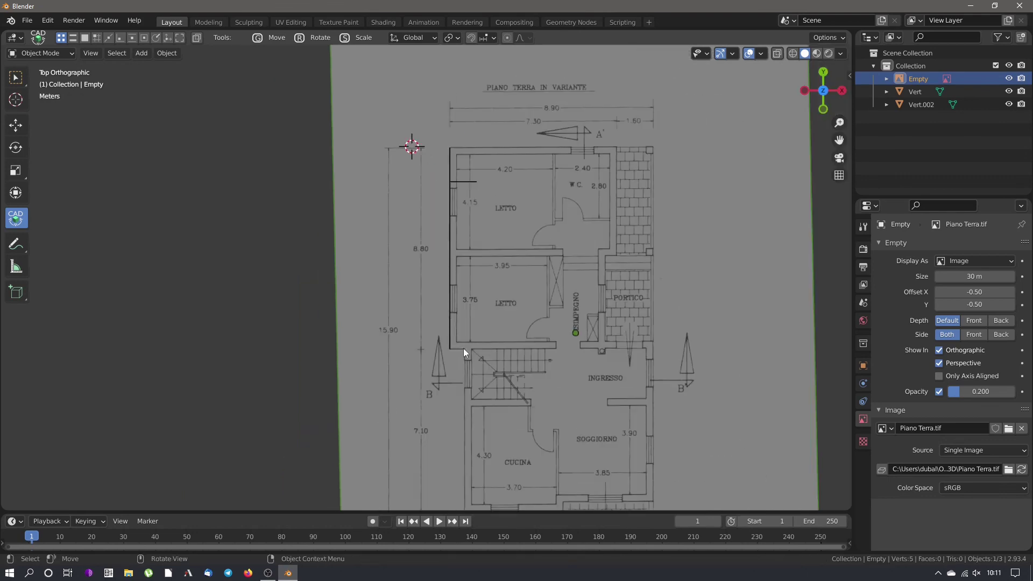
Check how the lower end of the 8.8 m reference edge lines up with the plan's outer wall corner beside the stairs
{"action": "scroll", "coordinate": [457, 350], "scroll_direction": "up", "scroll_amount": 10}
{"action": "scroll", "coordinate": [444, 355], "scroll_direction": "up", "scroll_amount": 8}
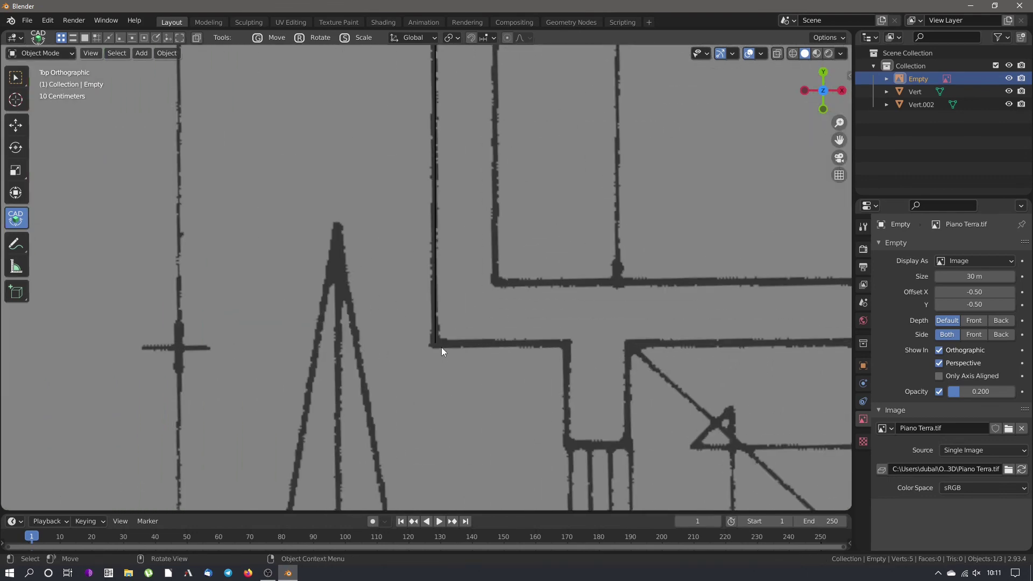
{"action": "scroll", "coordinate": [434, 341], "scroll_direction": "down", "scroll_amount": 10}
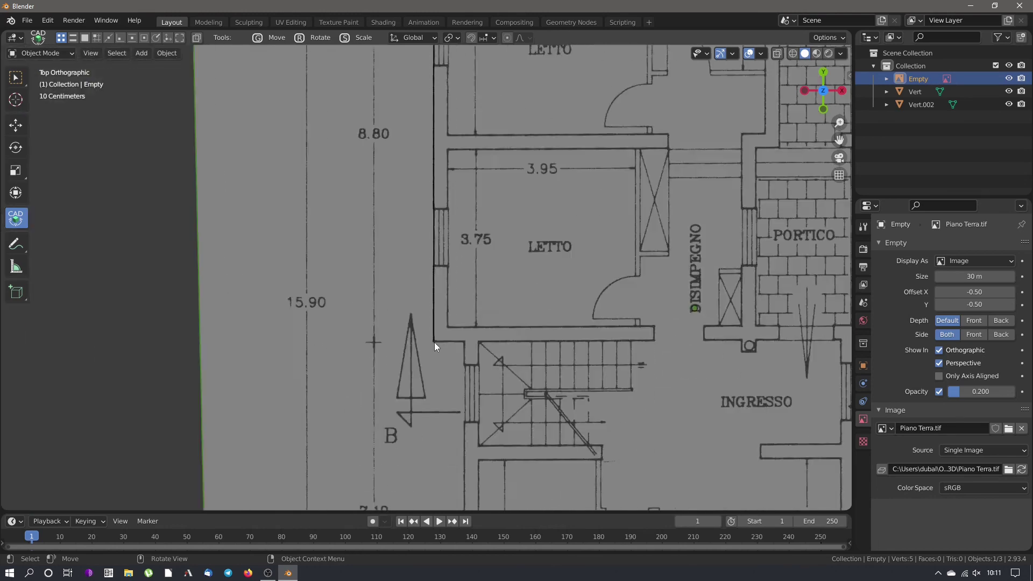
{"action": "scroll", "coordinate": [460, 155], "scroll_direction": "up", "scroll_amount": 2}
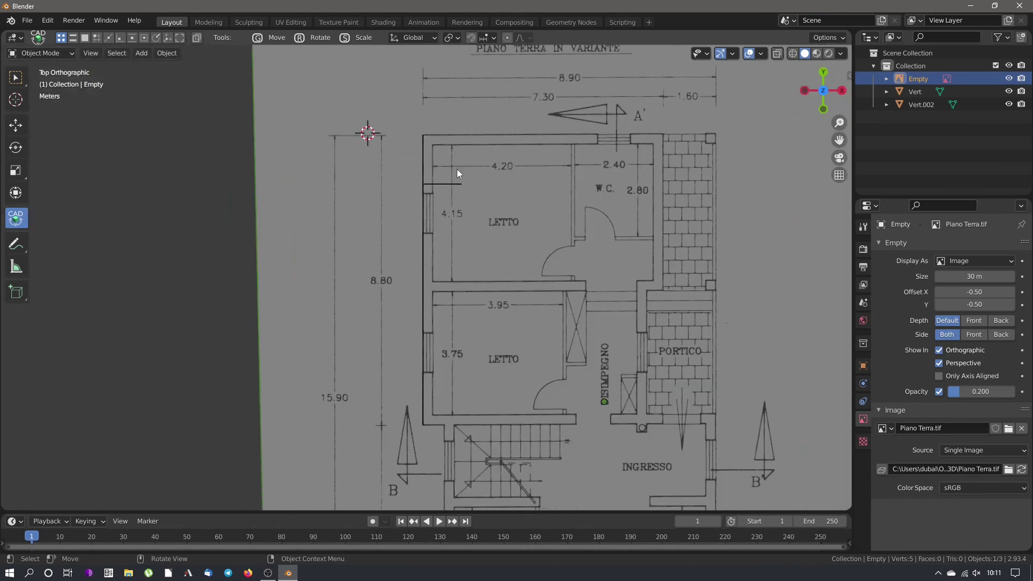
Open the long reference edge, Vert.002, in Edit Mode and select both vertices to compare its length with the plan's dimension
{"action": "left_click", "coordinate": [422, 248]}
{"action": "key", "text": "ctrl+Tab"}
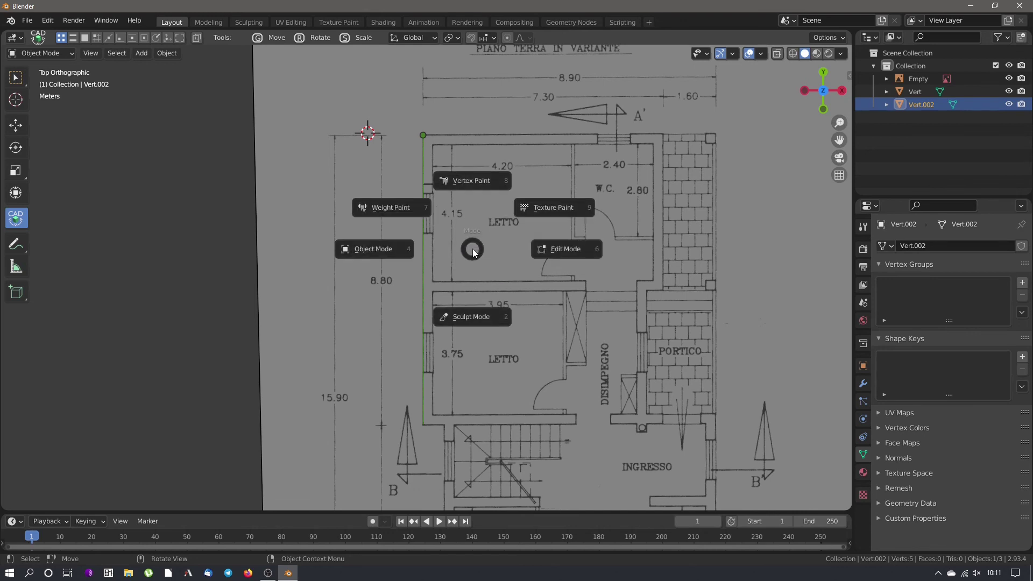
{"action": "left_click", "coordinate": [563, 250]}
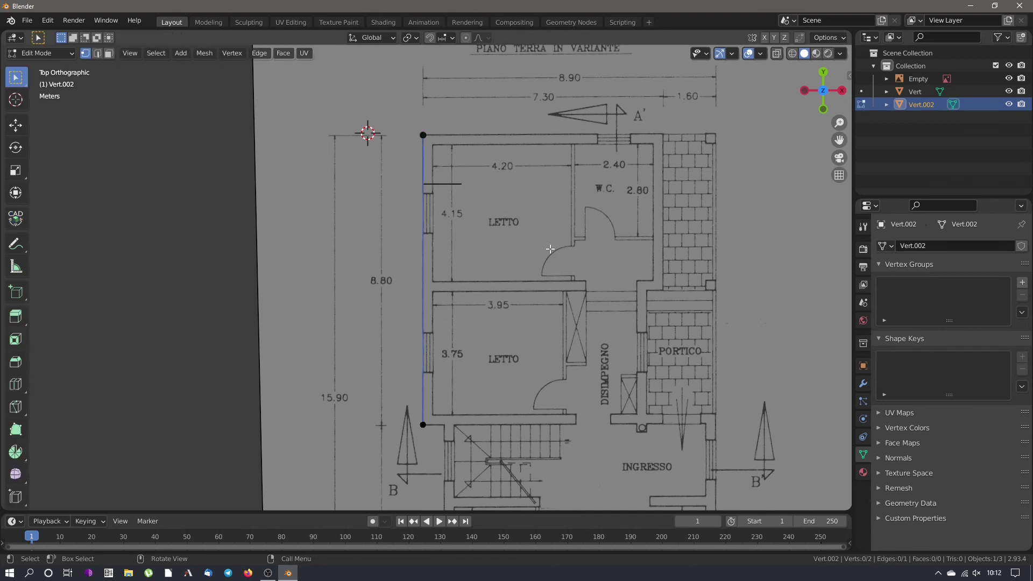
{"action": "scroll", "coordinate": [435, 229], "scroll_direction": "down", "scroll_amount": 4}
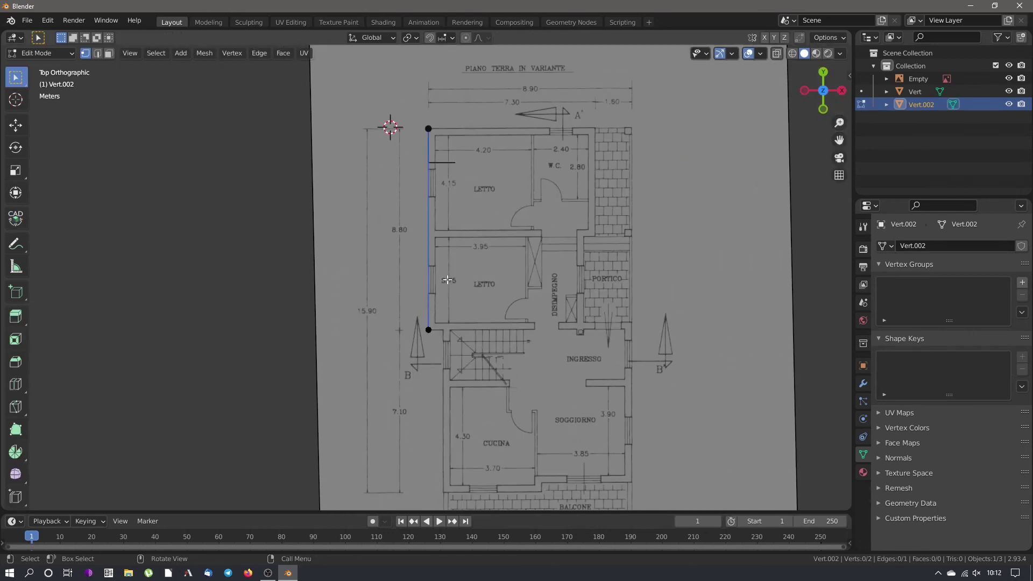
{"action": "scroll", "coordinate": [433, 240], "scroll_direction": "up", "scroll_amount": 4}
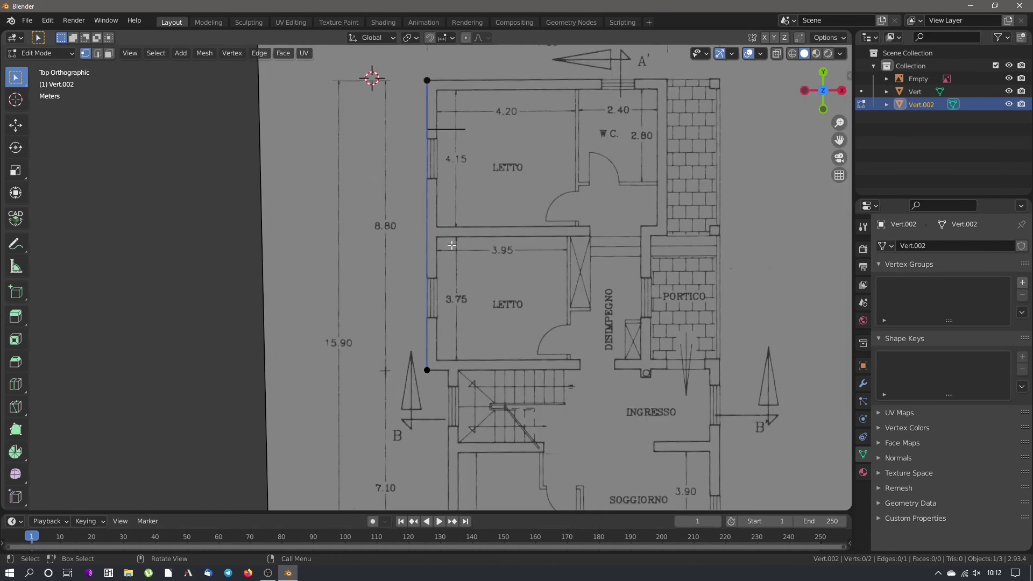
{"action": "left_click_drag", "start_coordinate": [399, 59], "coordinate": [460, 398]}
{"action": "left_click", "coordinate": [760, 53]}
{"action": "scroll", "coordinate": [415, 230], "scroll_direction": "up", "scroll_amount": 2}
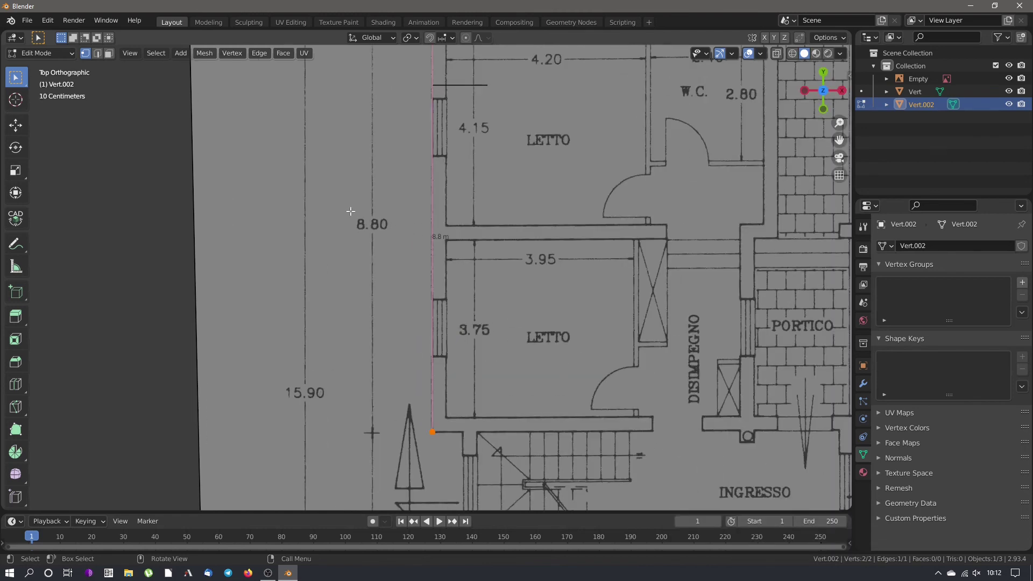
{"action": "scroll", "coordinate": [531, 288], "scroll_direction": "down", "scroll_amount": 6}
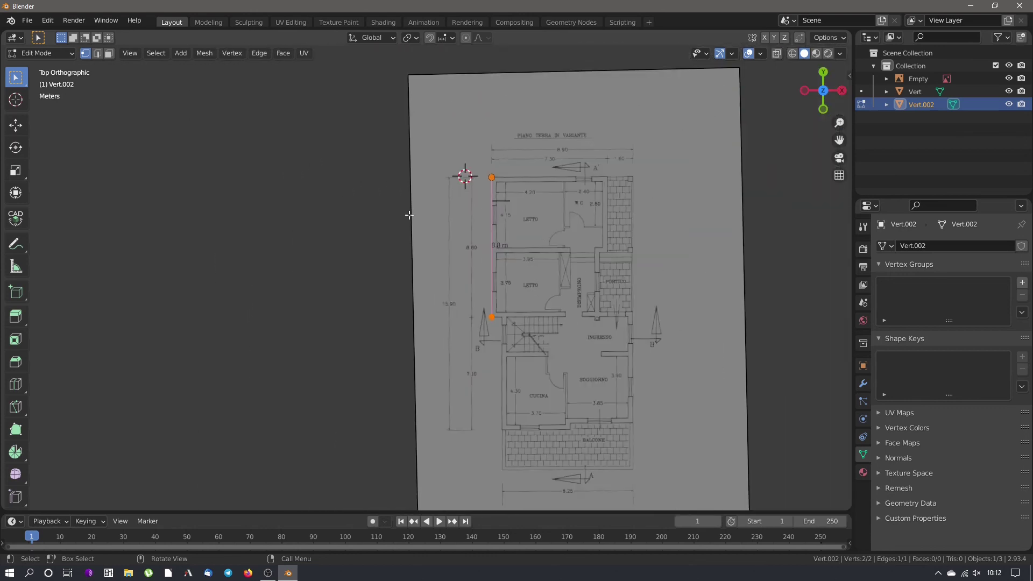
Return to Object Mode and delete both reference meshes, Vert and Vert.002
{"action": "key", "text": "ctrl+Tab"}
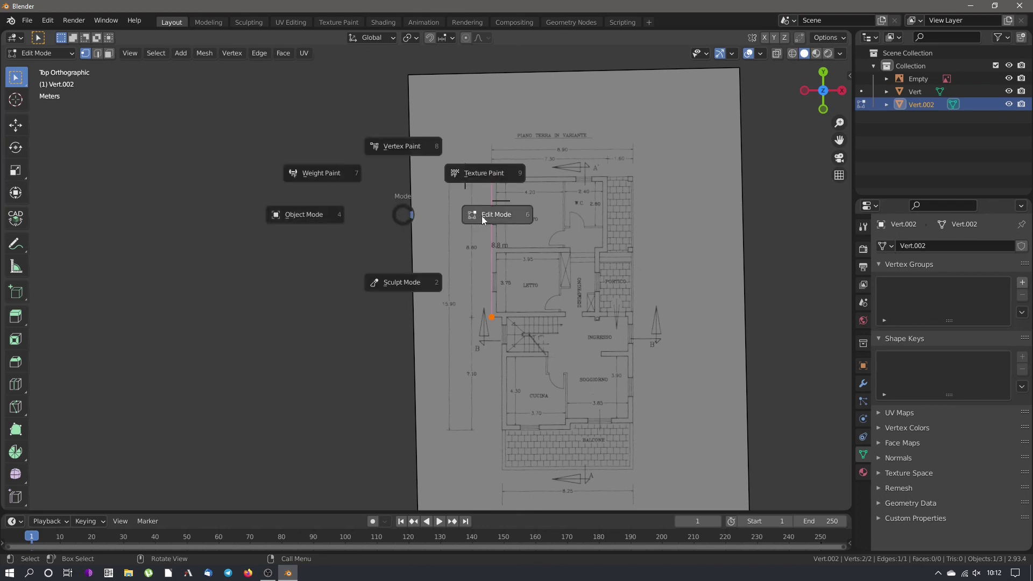
{"action": "left_click", "coordinate": [350, 215]}
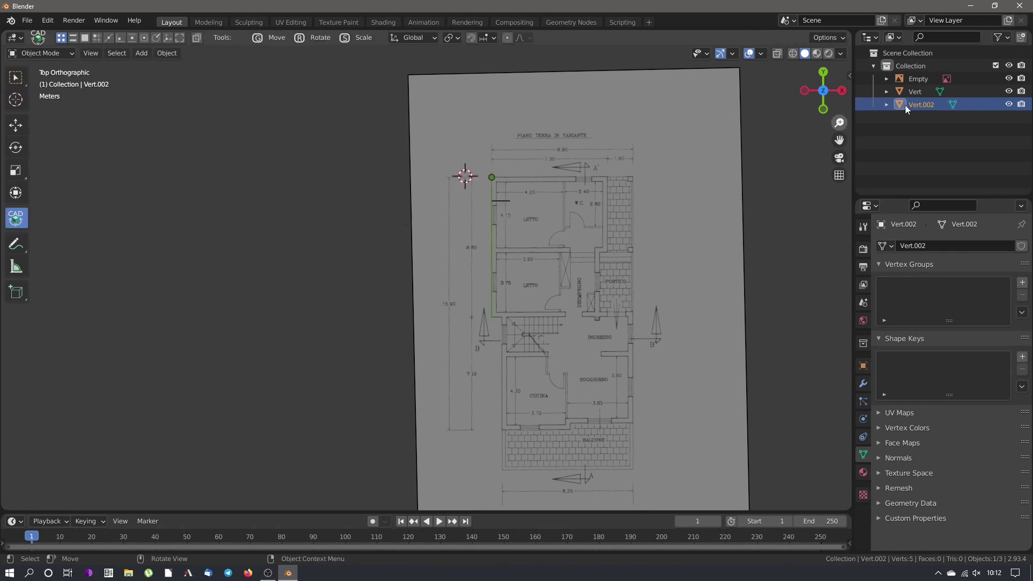
{"action": "left_click", "coordinate": [919, 92]}
{"action": "left_click", "coordinate": [922, 105], "text": "shift"}
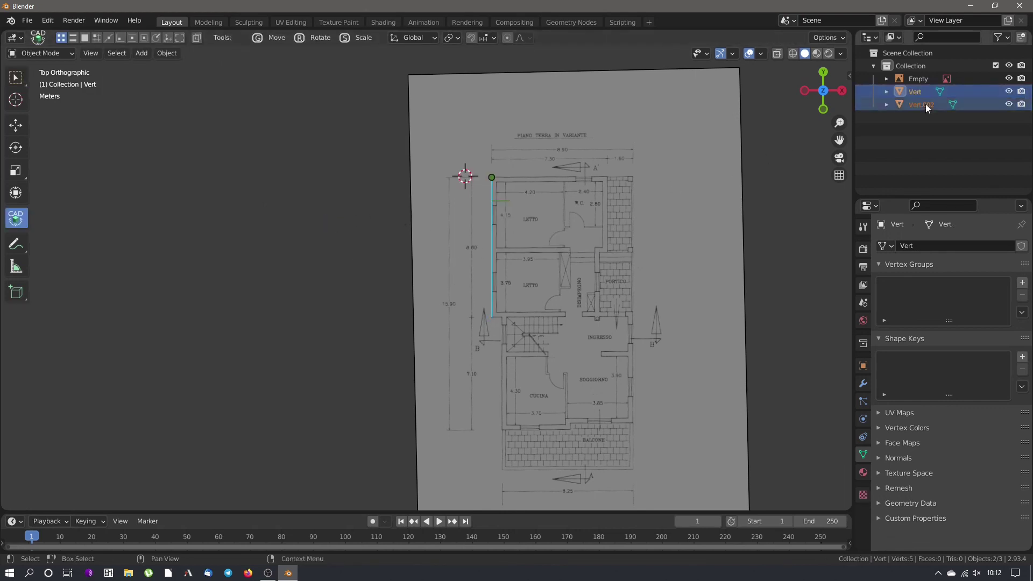
{"action": "key", "text": "Delete"}
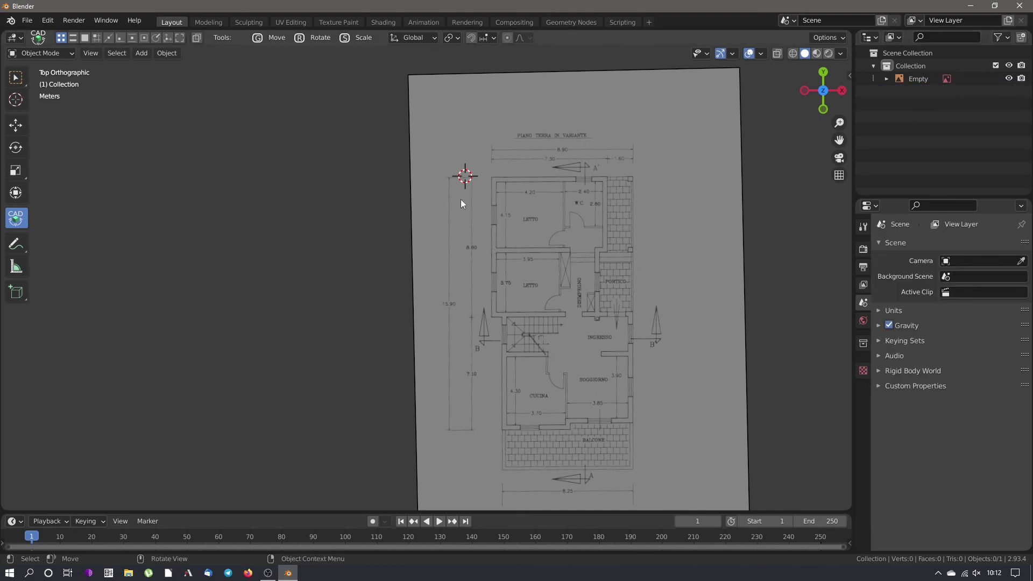
Reset the 3D cursor to the world origin and turn the Floor and Grid guides back on in the viewport overlays
{"action": "key", "text": "shift+s"}
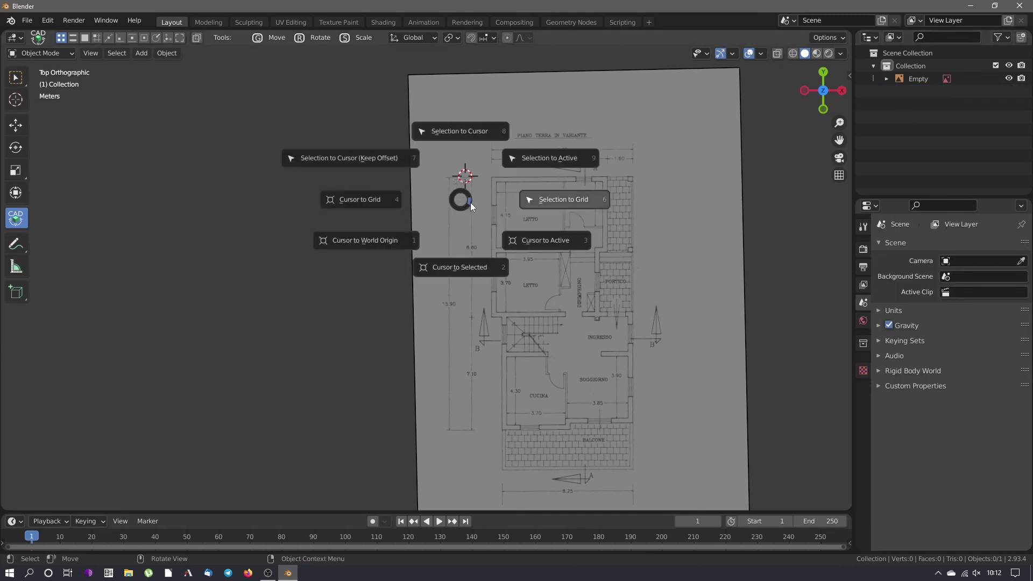
{"action": "left_click", "coordinate": [387, 248]}
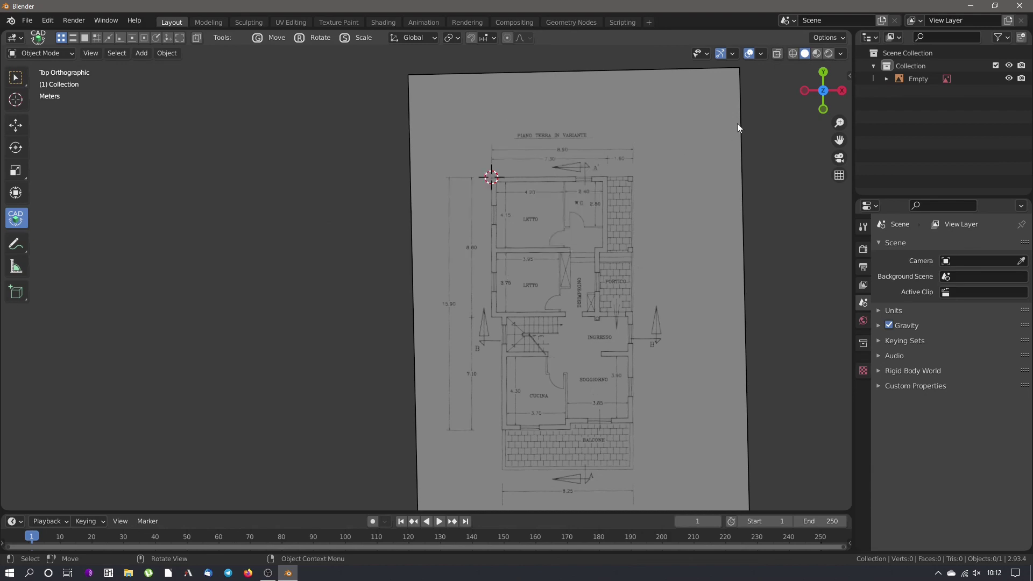
{"action": "left_click", "coordinate": [761, 54]}
{"action": "left_click", "coordinate": [682, 113]}
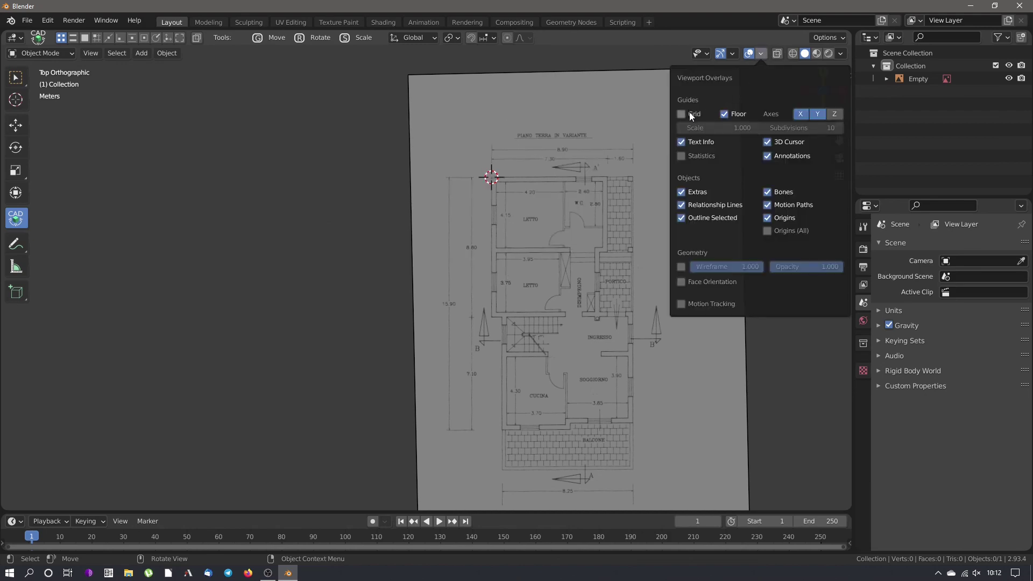
{"action": "scroll", "coordinate": [318, 224], "scroll_direction": "down", "scroll_amount": 6}
{"action": "scroll", "coordinate": [424, 282], "scroll_direction": "up", "scroll_amount": 4}
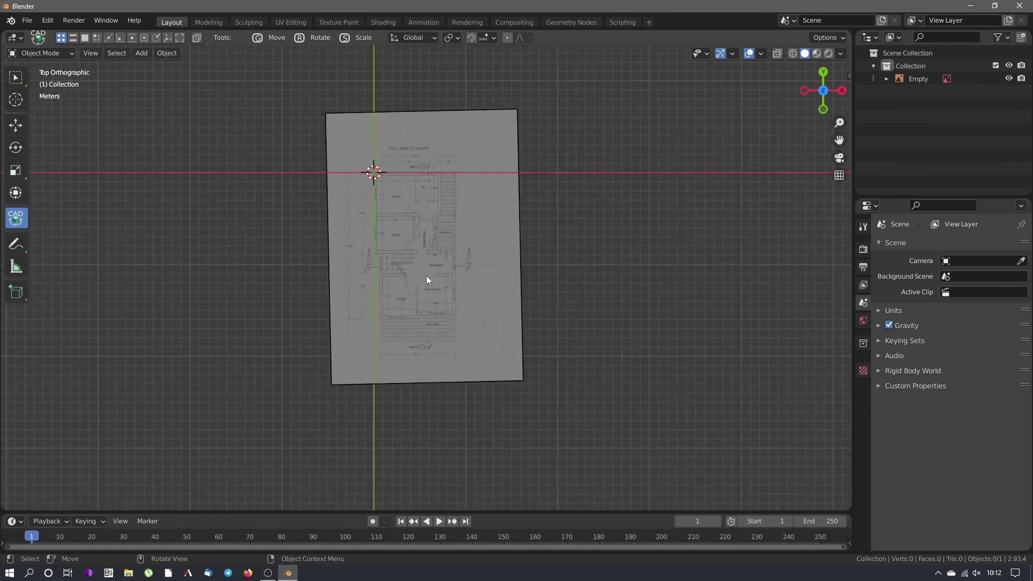